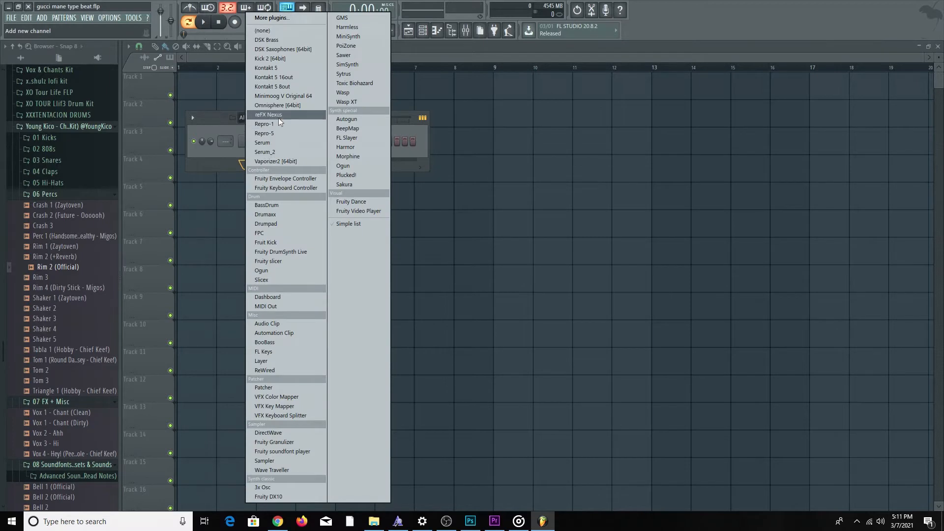
# - Add a reFX Nexus channel with the Classical preset ST Hollywood Violins and its reverb switched off
pyautogui.click(278, 116)
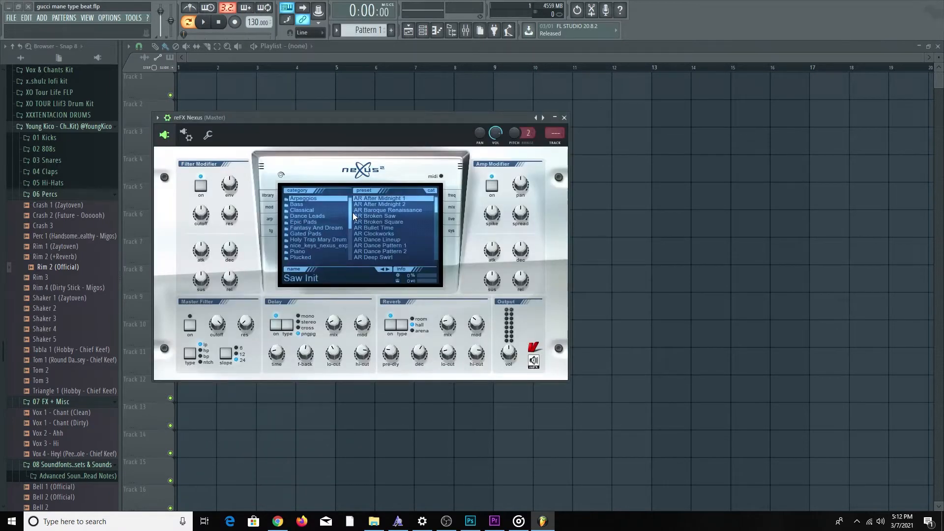
pyautogui.moveTo(353, 123); pyautogui.dragTo(353, 140)
pyautogui.click(345, 229)
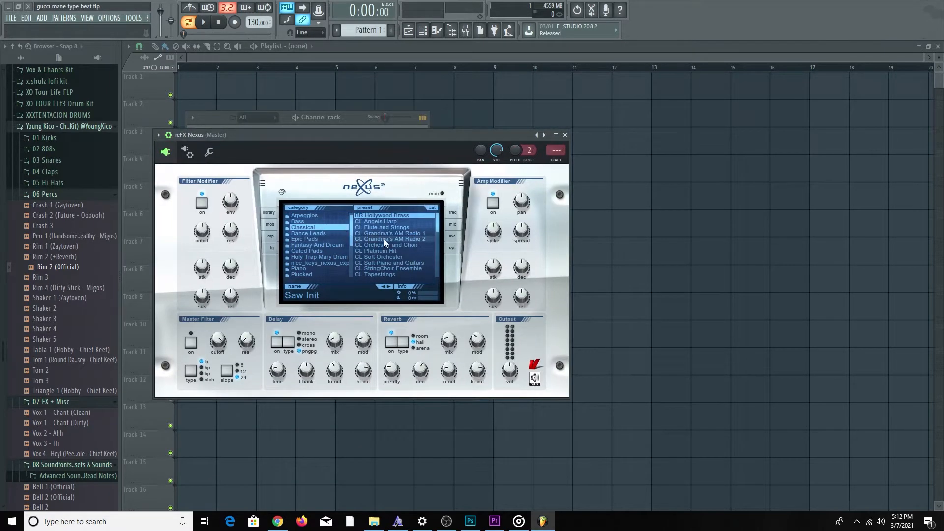
pyautogui.moveTo(438, 222); pyautogui.dragTo(442, 266)
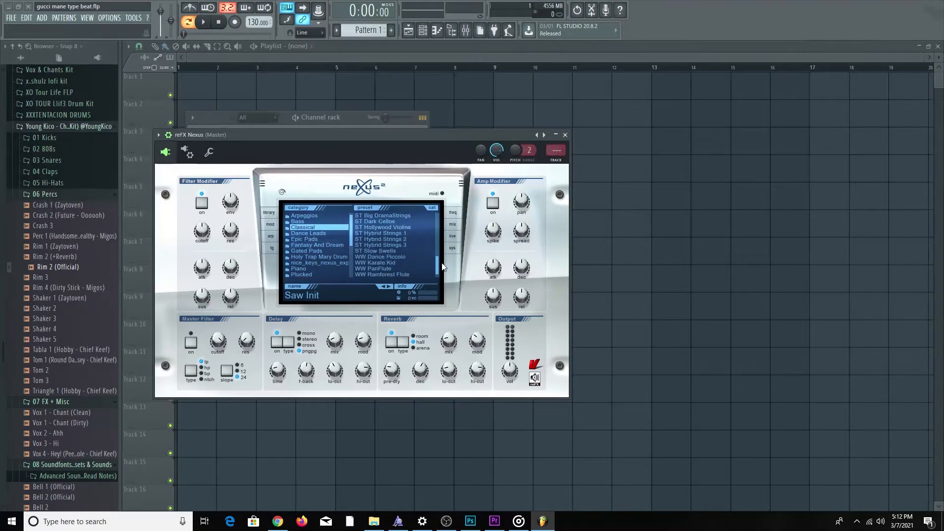
pyautogui.click(412, 228)
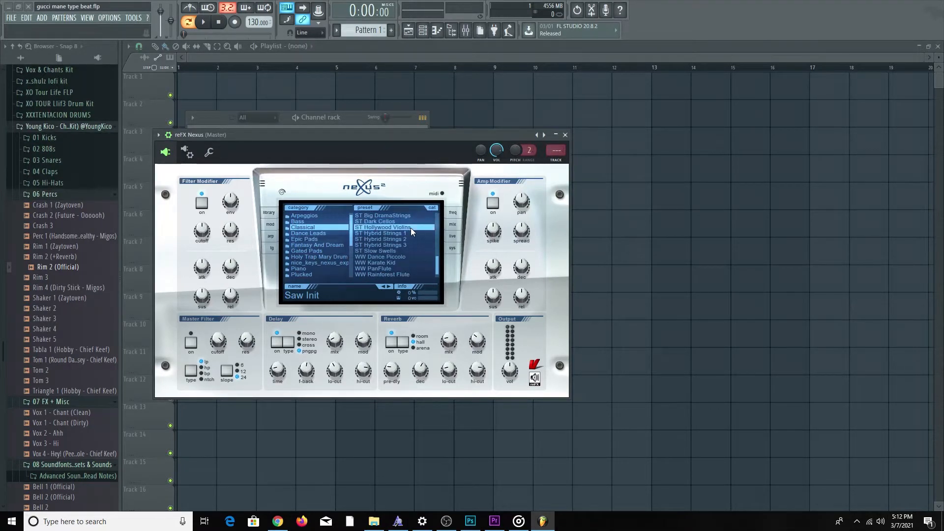
pyautogui.click(387, 343)
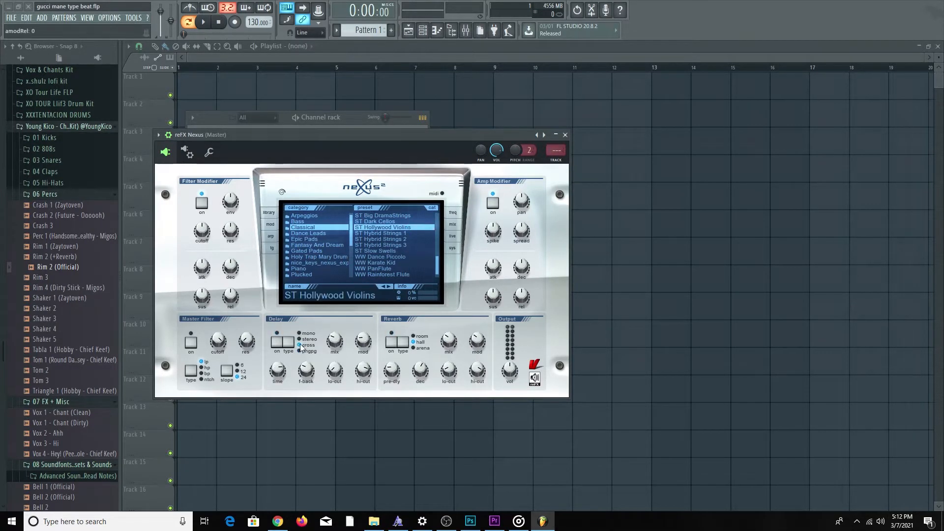
pyautogui.click(565, 135)
# - Draw a chord of C5, D#5 and G5 at the start of bar 1 in the reFX Nexus piano roll
pyautogui.rightClick(268, 158)
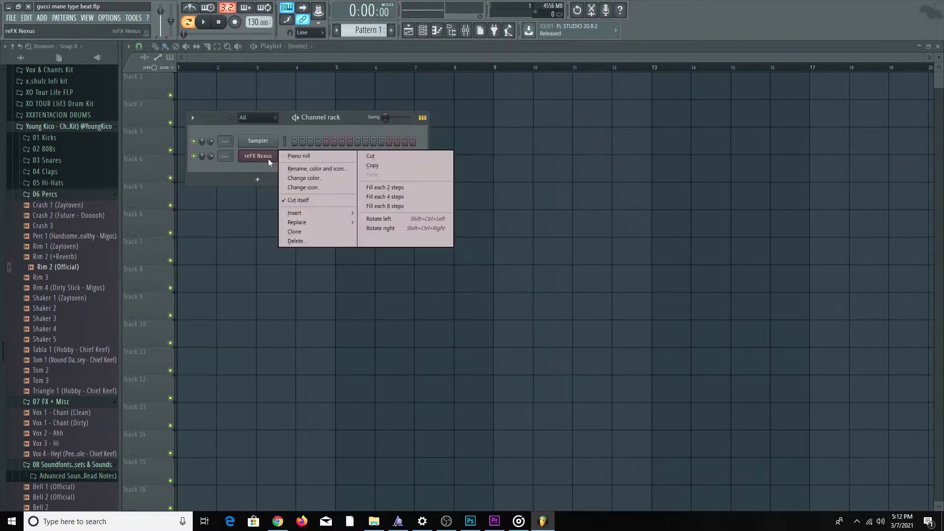
pyautogui.click(308, 159)
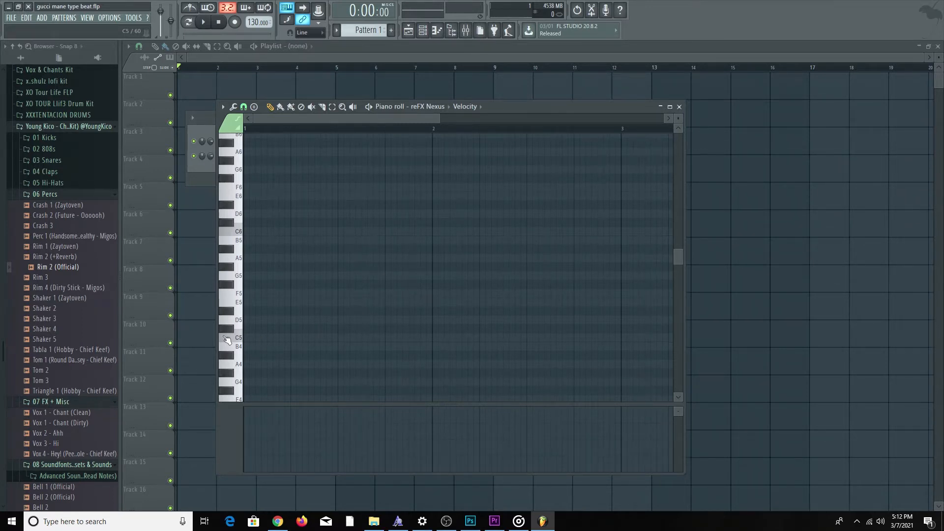
pyautogui.click(252, 337)
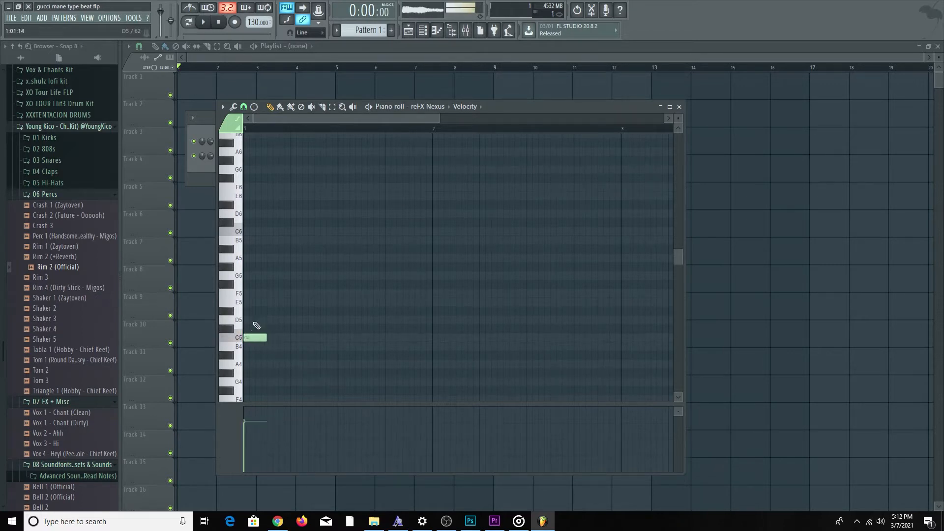
pyautogui.click(253, 310)
pyautogui.click(253, 275)
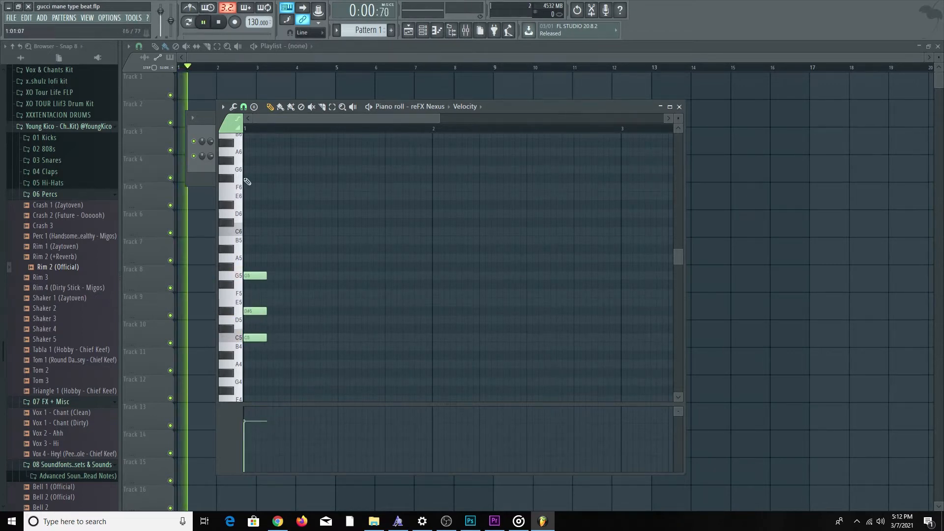
# - Place Pattern 1 on Track 1 of the playlist, stretched over the first four bars, and reopen the reFX Nexus piano roll
pyautogui.click(223, 87)
pyautogui.moveTo(226, 87); pyautogui.dragTo(336, 86)
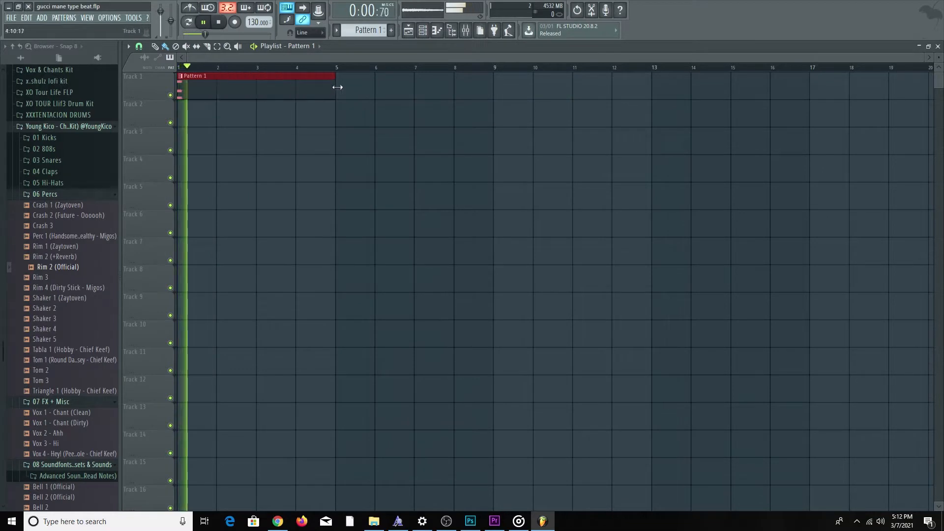
pyautogui.click(426, 32)
pyautogui.press('space')
pyautogui.rightClick(272, 156)
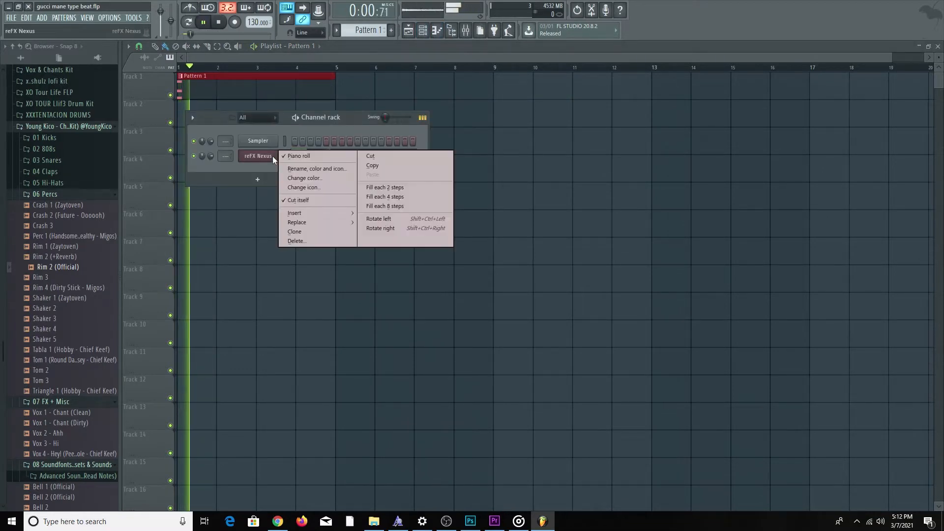
pyautogui.press('Escape')
pyautogui.rightClick(282, 154)
pyautogui.click(298, 155)
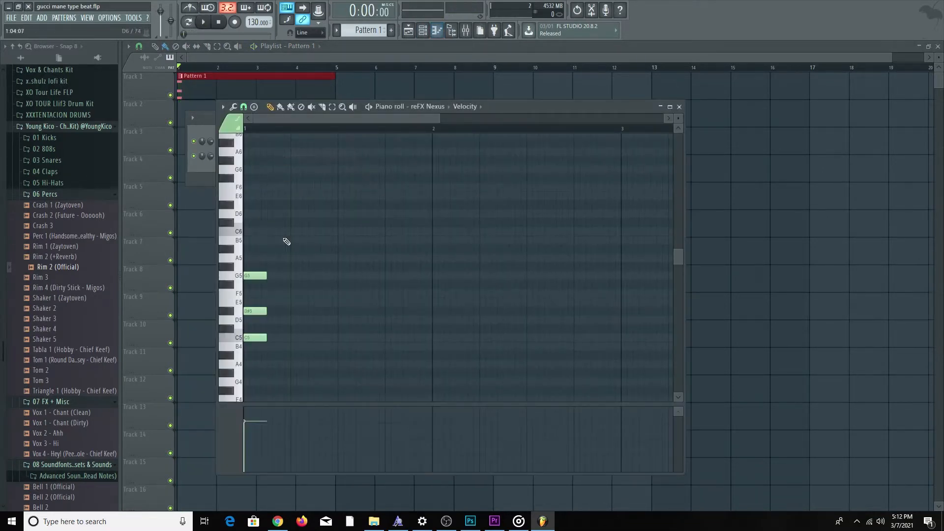
pyautogui.moveTo(309, 358); pyautogui.dragTo(323, 273)
pyautogui.press('Delete')
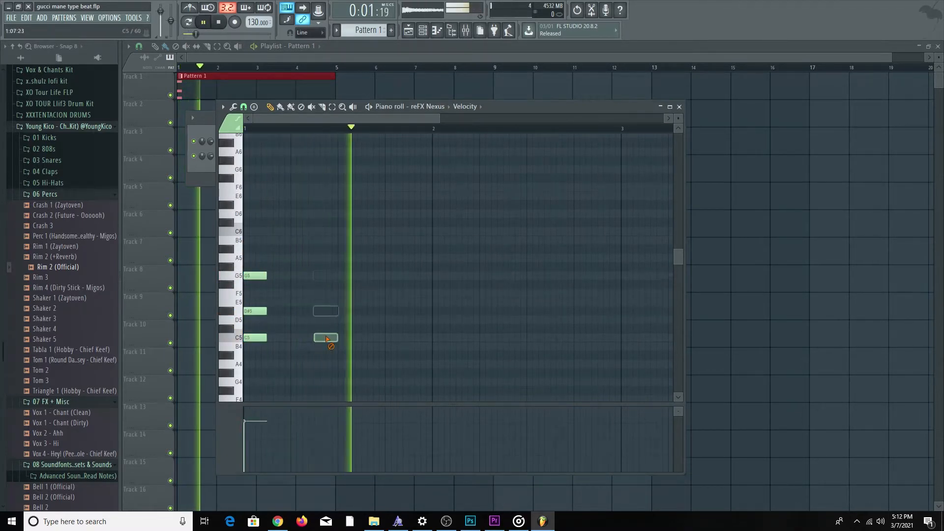
pyautogui.click(244, 106)
pyautogui.click(265, 255)
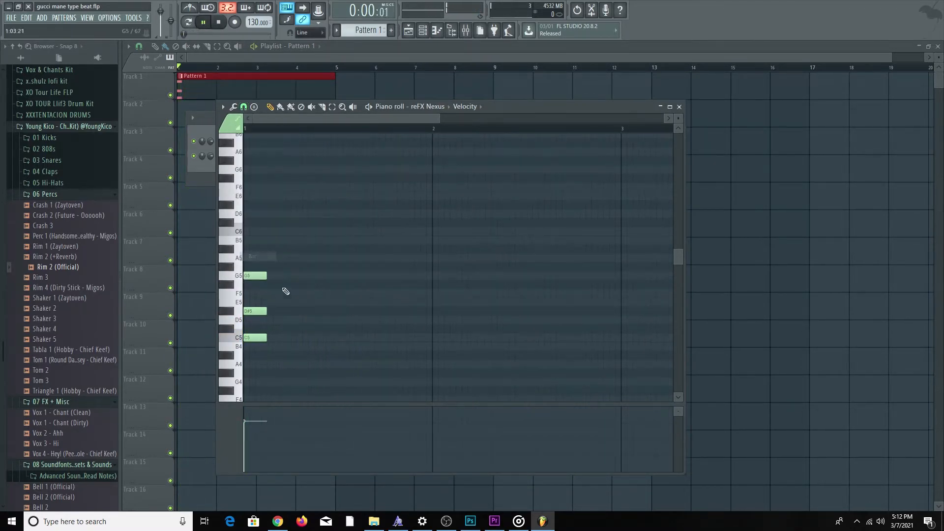
# - Set the piano roll snap to 1/4 beat and add a D#5, G5 and A#5 chord halfway through beat 2 of bar 1
pyautogui.click(244, 106)
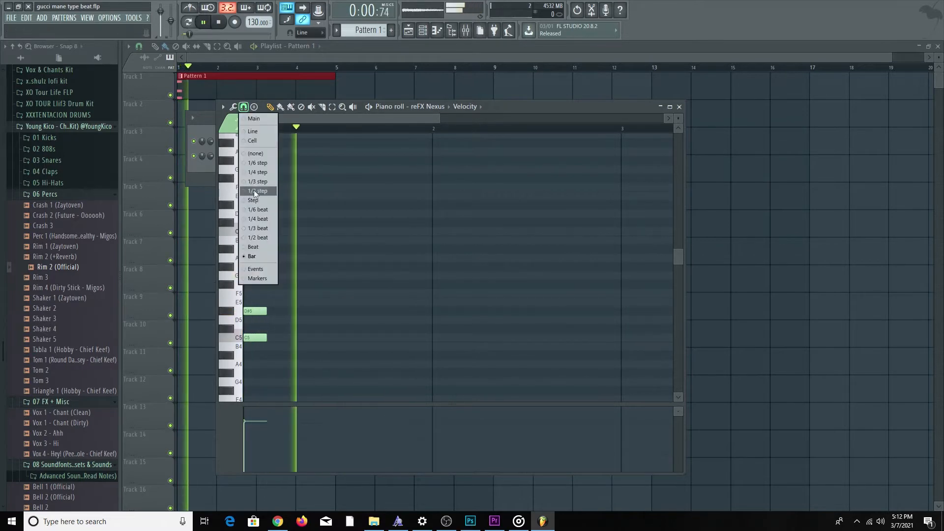
pyautogui.click(265, 216)
pyautogui.press('space')
pyautogui.moveTo(295, 353); pyautogui.dragTo(330, 252)
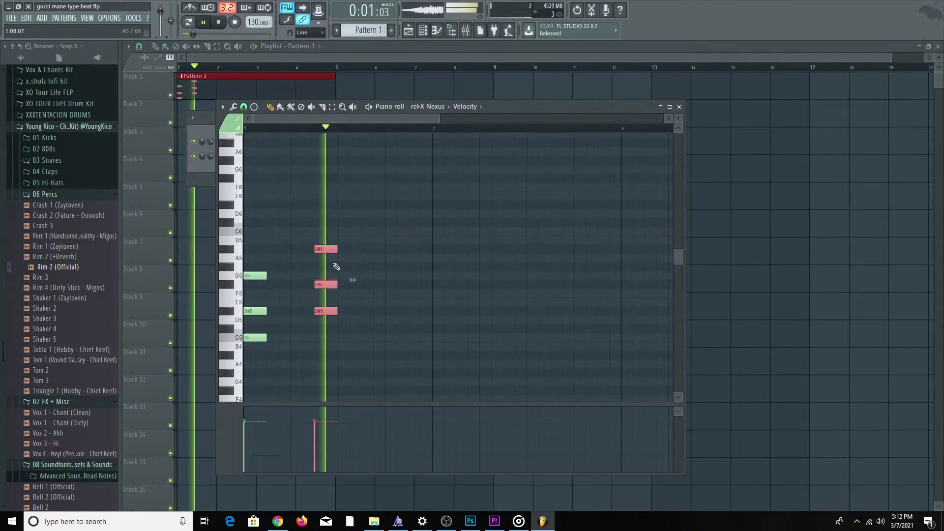
pyautogui.press('space')
pyautogui.rightClick(359, 278)
pyautogui.moveTo(324, 284); pyautogui.dragTo(324, 276)
pyautogui.press('space')
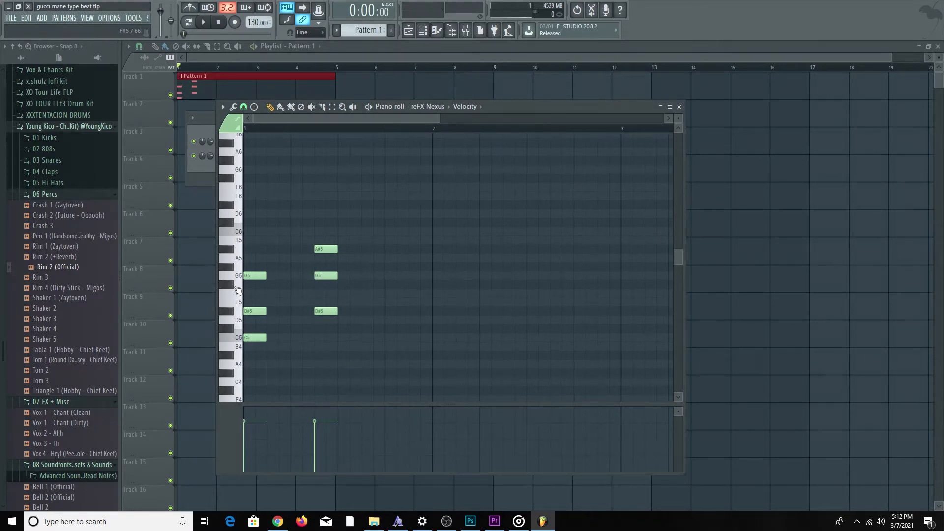
# - Add a third chord of G5, A#5 and D6 on beat 4 of bar 1 and play the pattern back
pyautogui.scroll(-2, 362, 312)
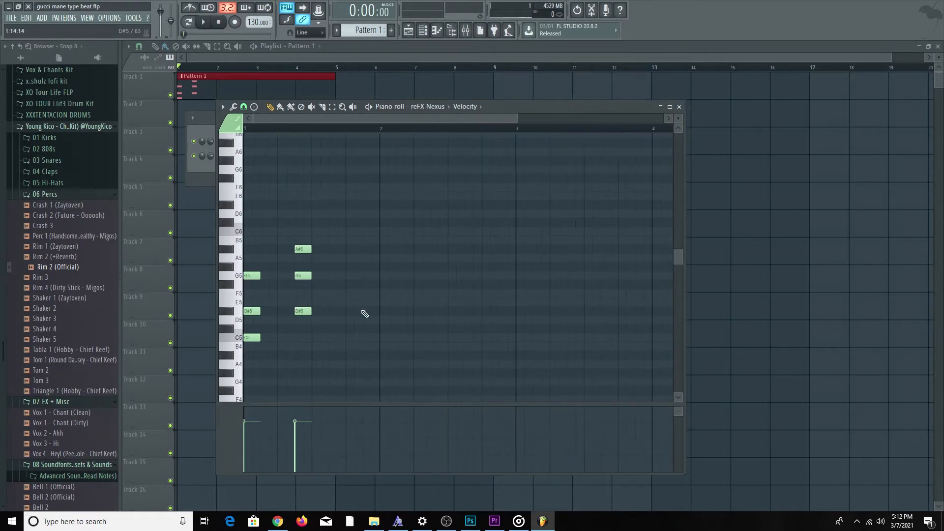
pyautogui.press('space')
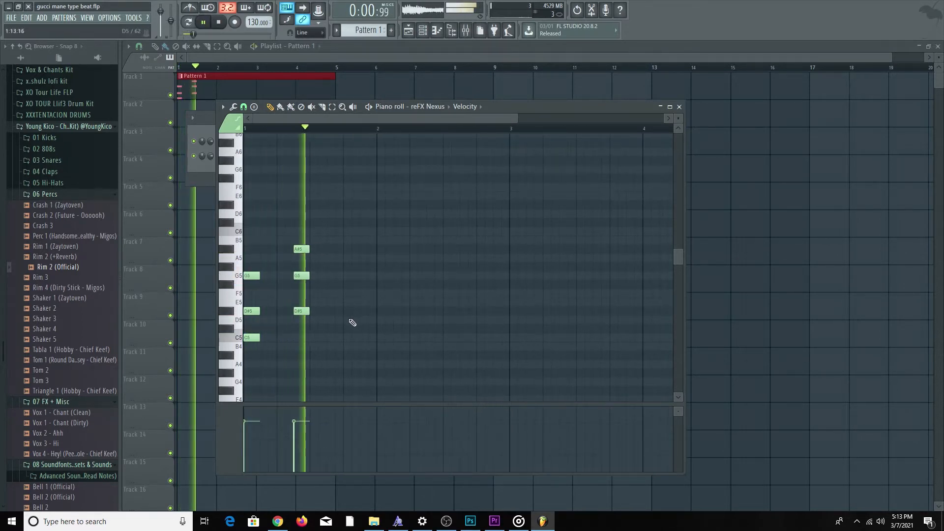
pyautogui.press('space')
pyautogui.moveTo(348, 325)
pyautogui.mouseDown()
pyautogui.moveTo(297, 245)
pyautogui.moveTo(348, 234)
pyautogui.moveTo(345, 212)
pyautogui.moveTo(345, 249)
pyautogui.mouseUp()
pyautogui.press('space')
pyautogui.click(385, 238)
pyautogui.rightClick(386, 240)
pyautogui.press('space')
pyautogui.press('space')
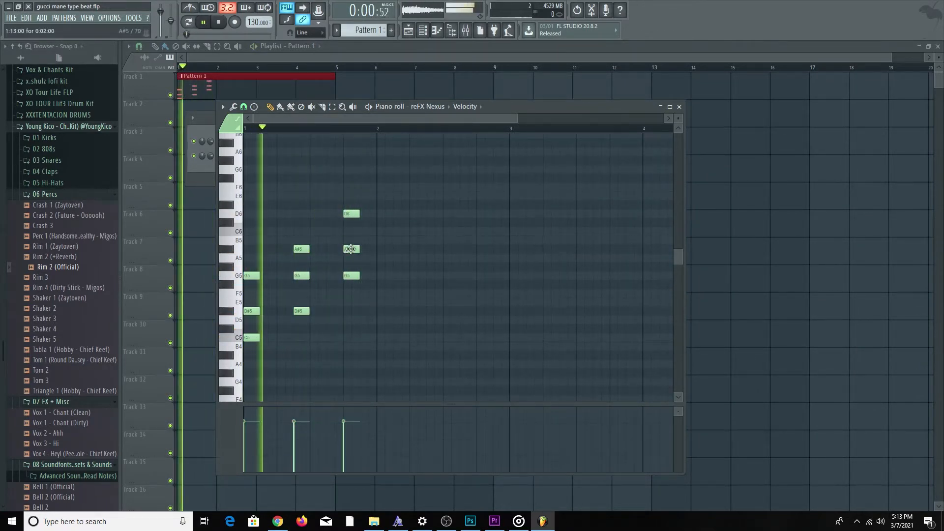
pyautogui.press('space')
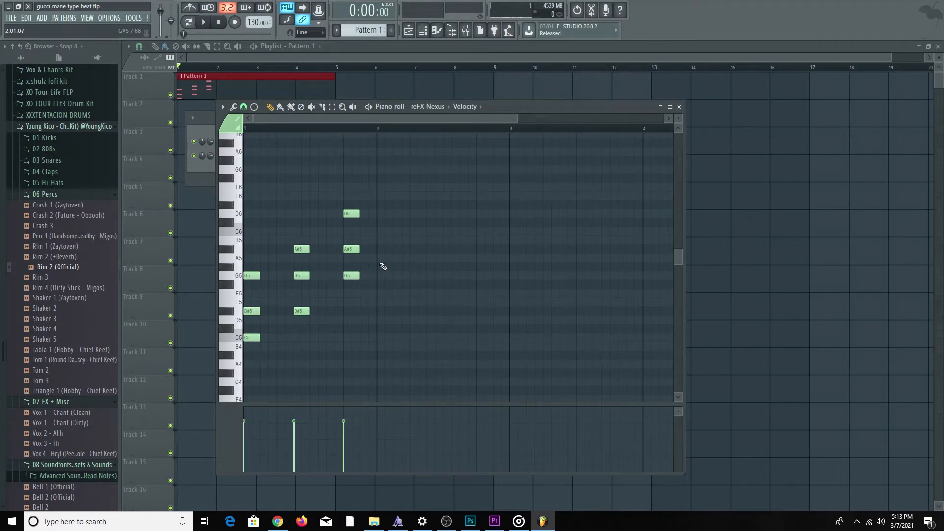
# - Place another D#5, G5 and A#5 chord on beat 3 of bar 2 and check it by playing the pattern
pyautogui.press('space')
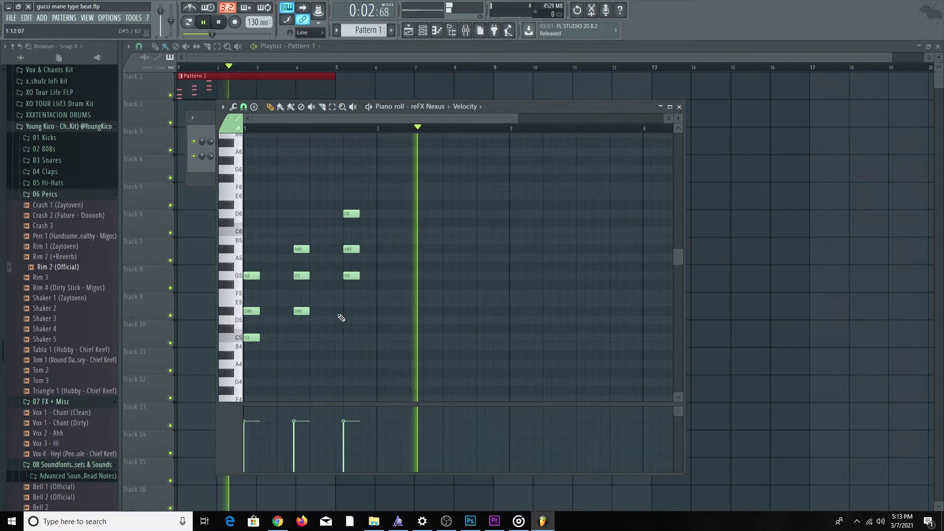
pyautogui.press('space')
pyautogui.press('space')
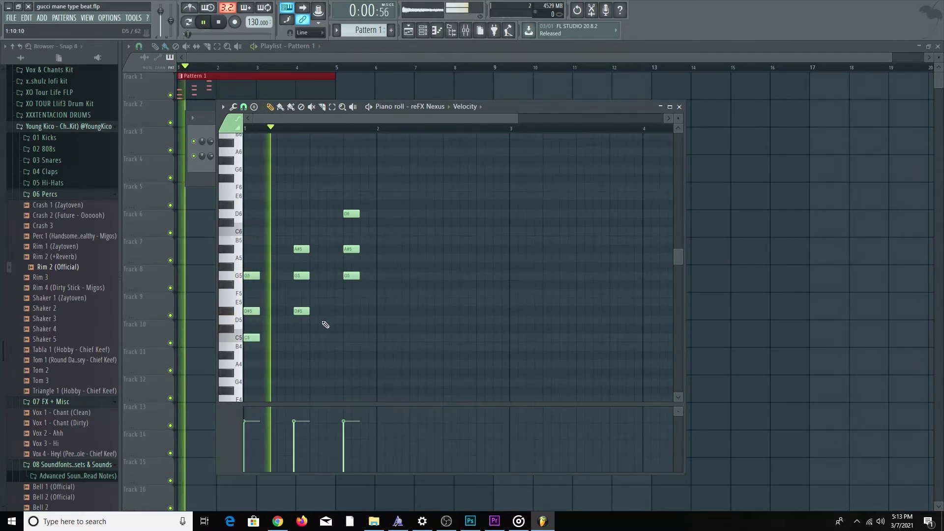
pyautogui.moveTo(322, 322); pyautogui.dragTo(444, 251)
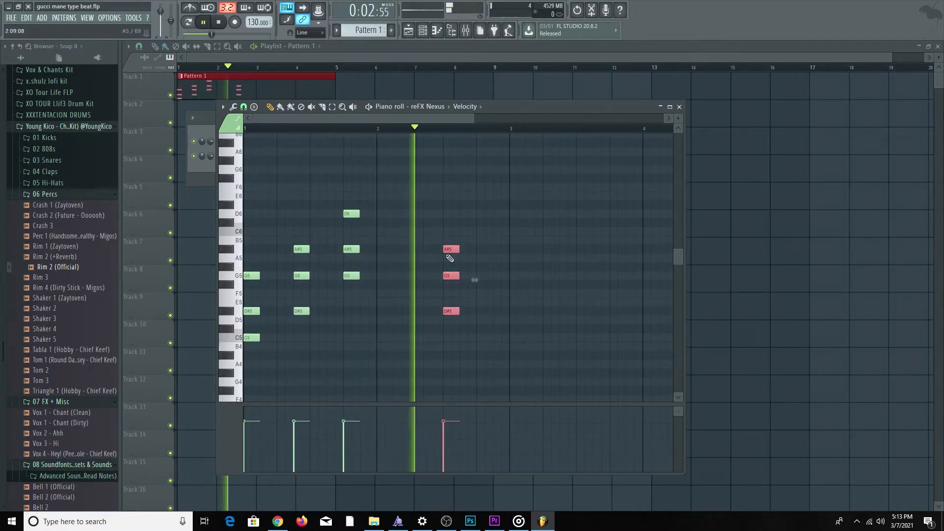
pyautogui.scroll(-2, 437, 305)
pyautogui.press('space')
pyautogui.press('space')
# - Duplicate the whole two-bar chord progression so the copy starts at bar 3, and close the piano roll
pyautogui.moveTo(457, 356); pyautogui.dragTo(179, 164)
pyautogui.moveTo(248, 276); pyautogui.dragTo(433, 276)
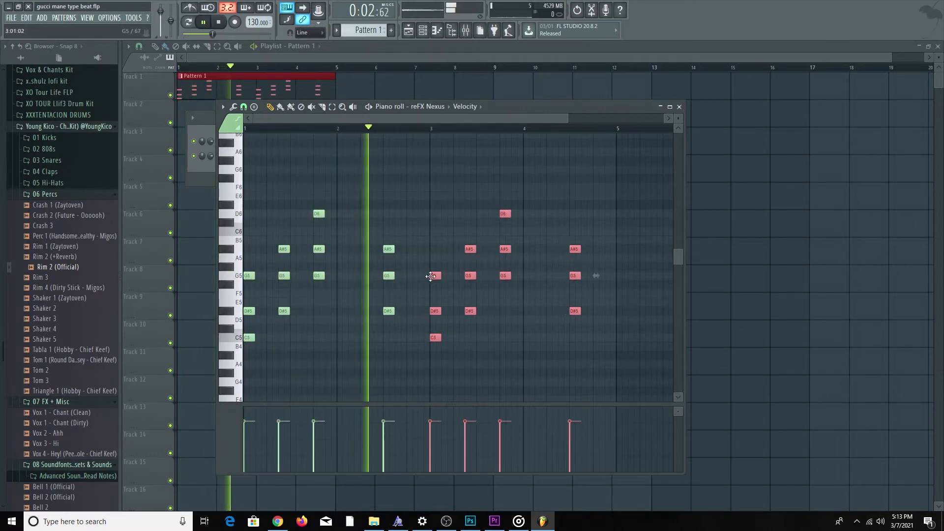
pyautogui.keyDown('ctrl'); pyautogui.click(545, 347); pyautogui.keyUp('ctrl')
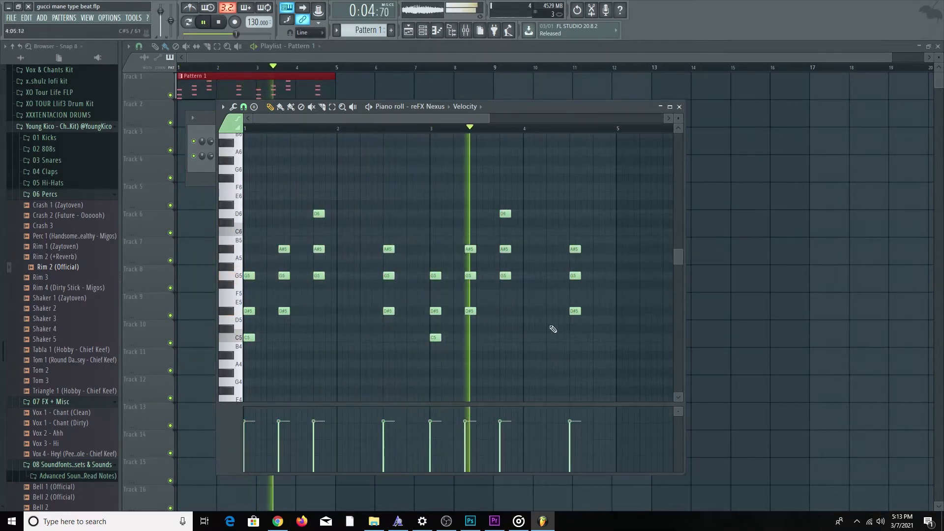
pyautogui.scroll(1, 529, 304)
pyautogui.scroll(-1, 528, 304)
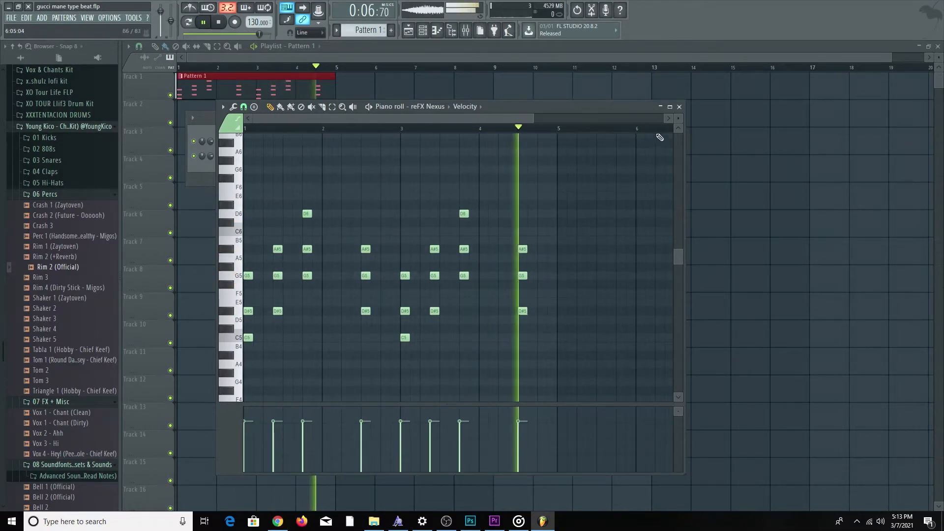
pyautogui.click(679, 106)
pyautogui.press('space')
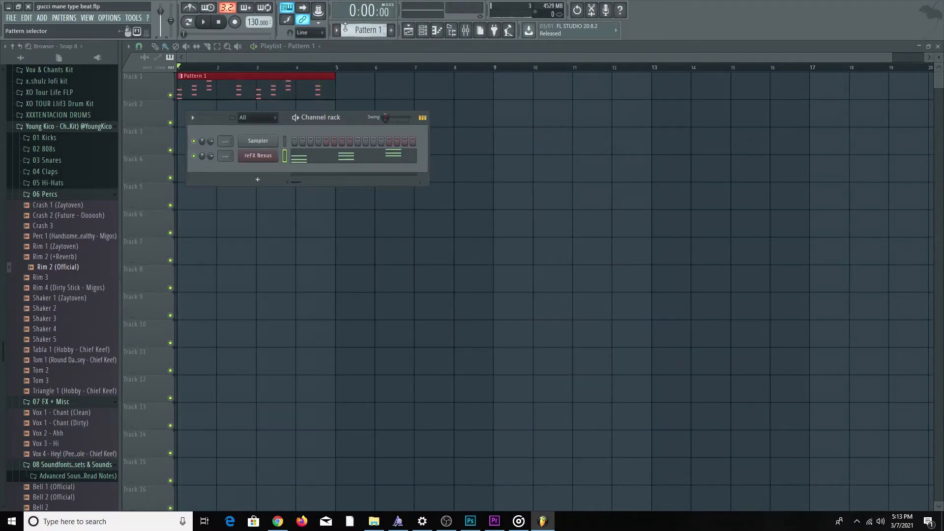
# - Switch to Pattern 2 and place it on Track 2 over the first four bars, removing the stray clip on Track 4
pyautogui.scroll(-1, 348, 28)
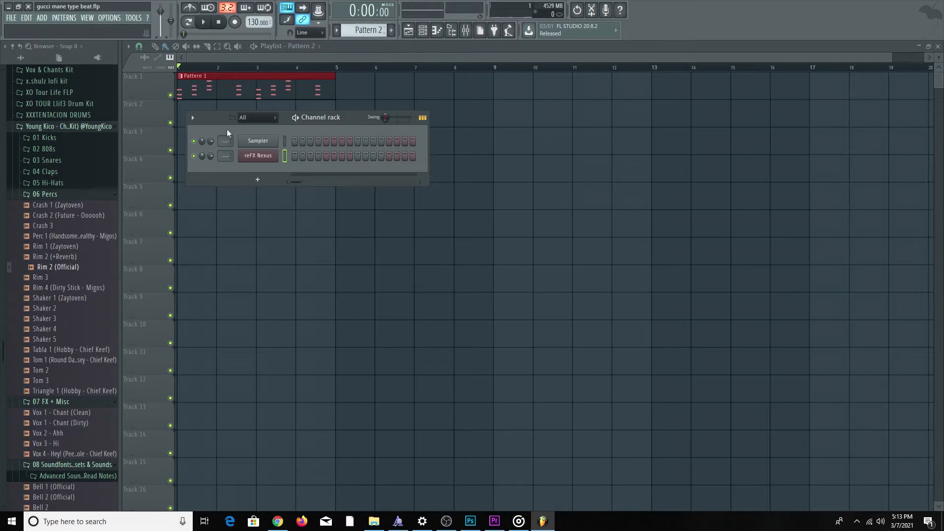
pyautogui.click(192, 109)
pyautogui.moveTo(215, 118); pyautogui.dragTo(335, 117)
pyautogui.click(378, 174)
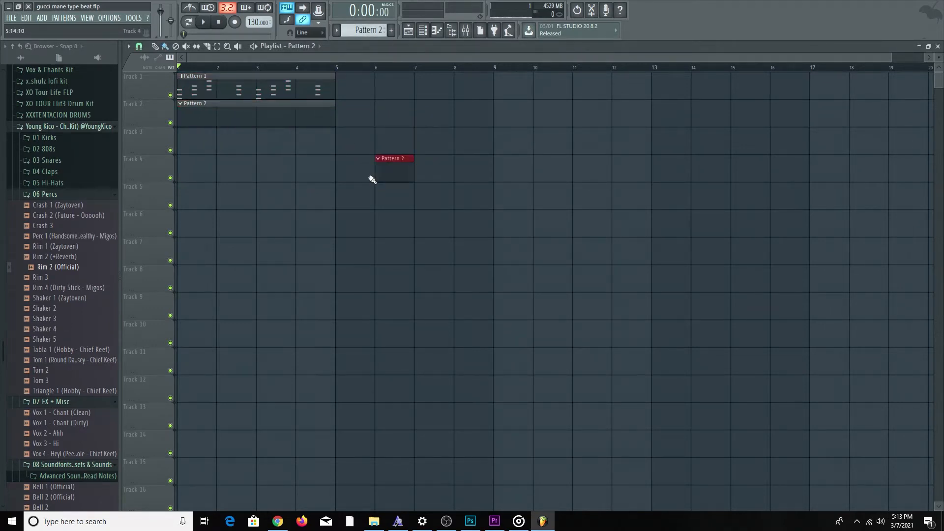
pyautogui.rightClick(403, 165)
# - Add a second reFX Nexus channel and load the Synthetic Brass preset BR Massive Bigband
pyautogui.click(423, 31)
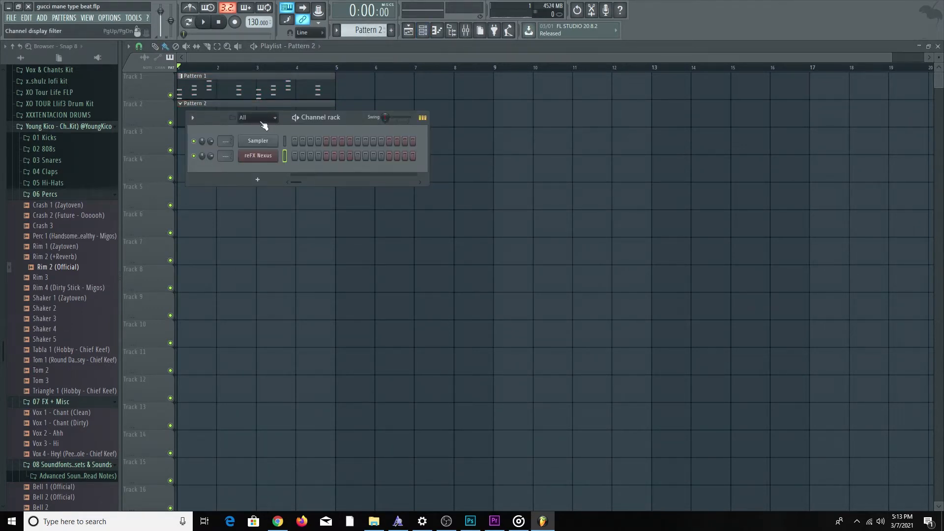
pyautogui.click(267, 178)
pyautogui.click(282, 114)
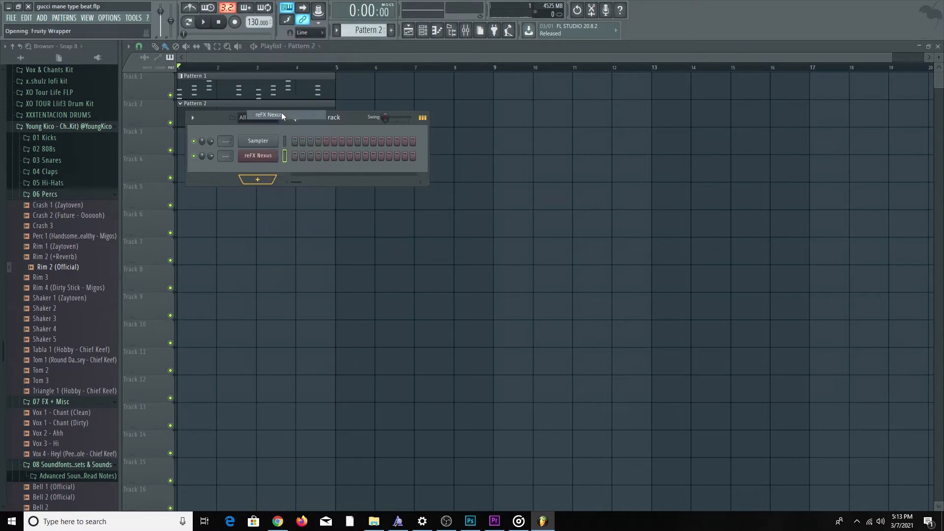
pyautogui.click(351, 258)
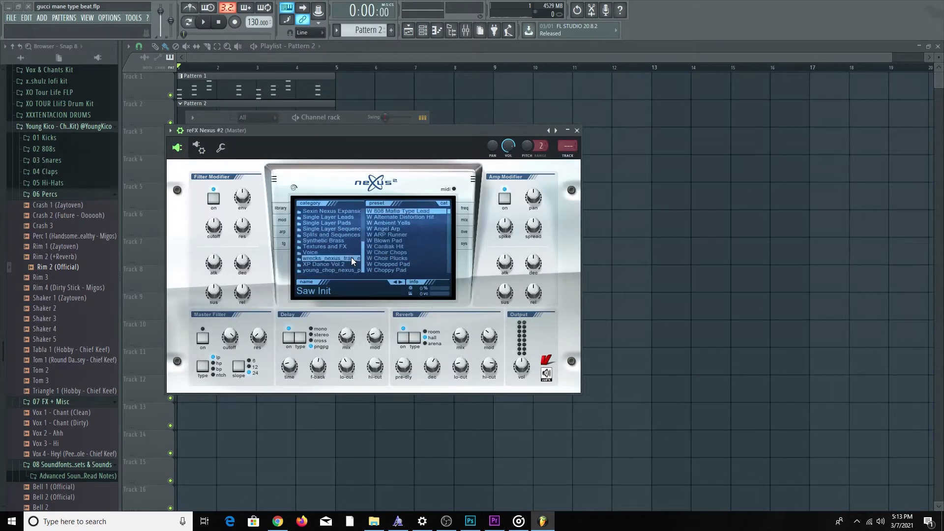
pyautogui.click(350, 252)
pyautogui.click(344, 241)
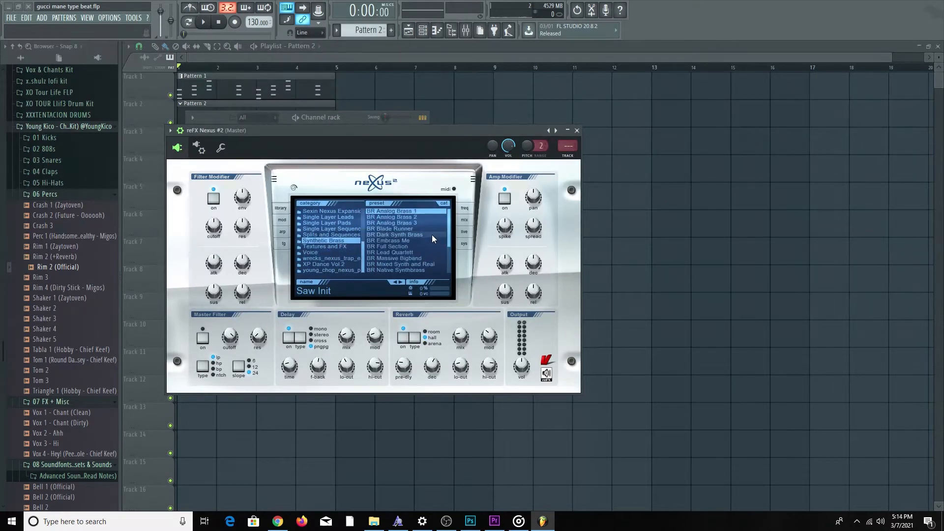
pyautogui.click(412, 258)
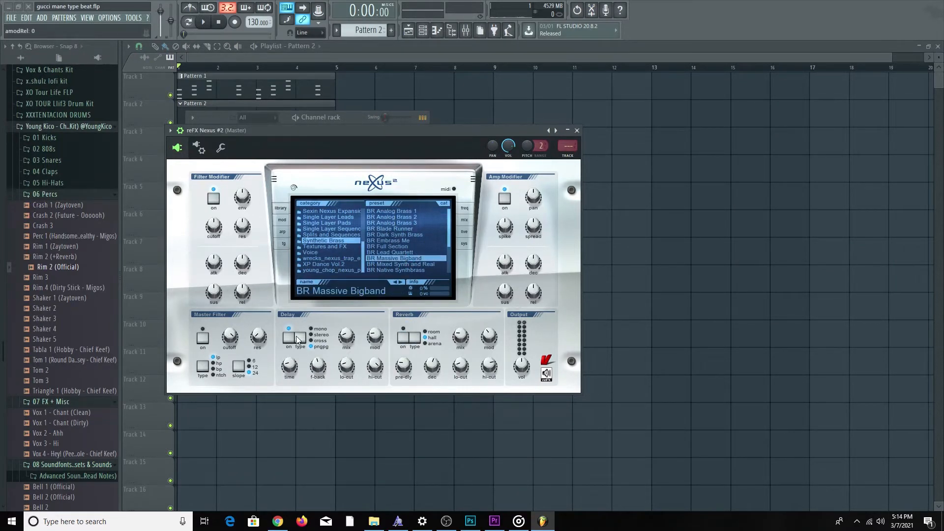
# - Set the root note of the second Nexus channel to G4 and audition a few lower keys
pyautogui.click(220, 147)
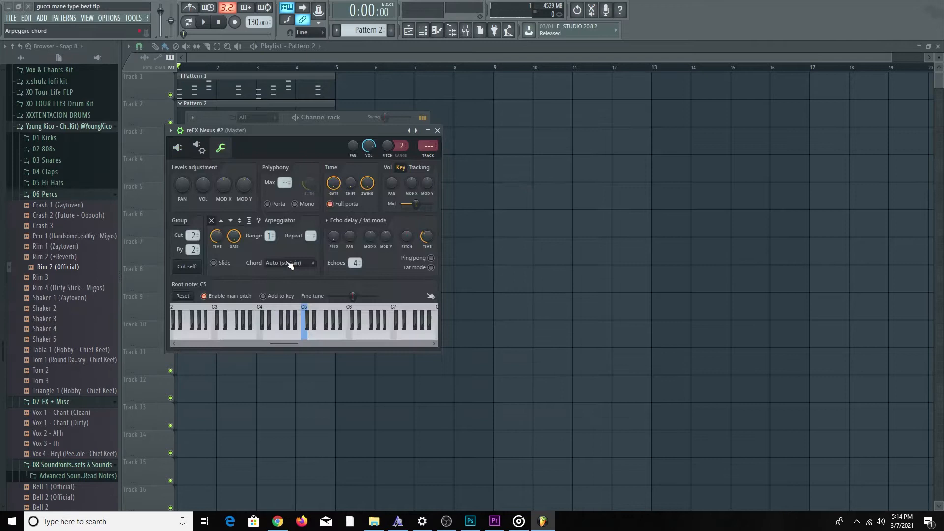
pyautogui.click(329, 334)
pyautogui.click(293, 334)
pyautogui.rightClick(285, 335)
pyautogui.click(241, 336)
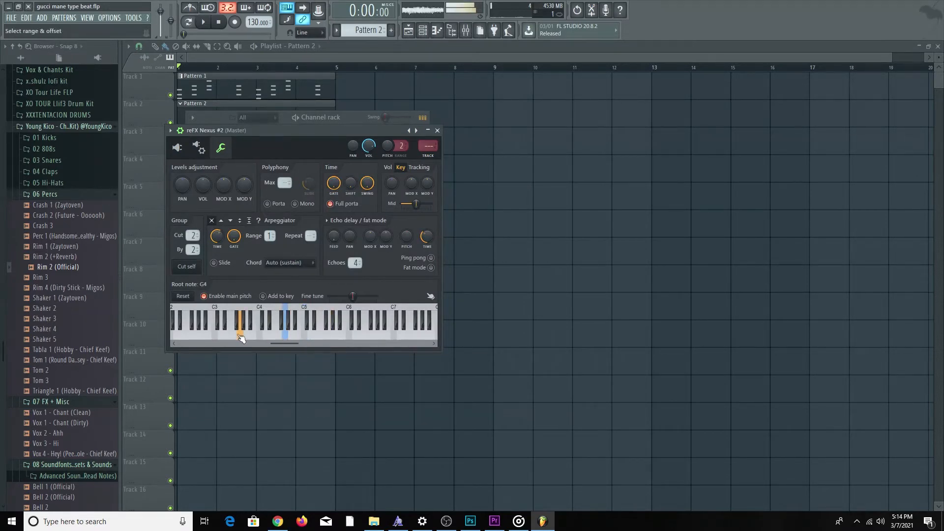
pyautogui.click(215, 336)
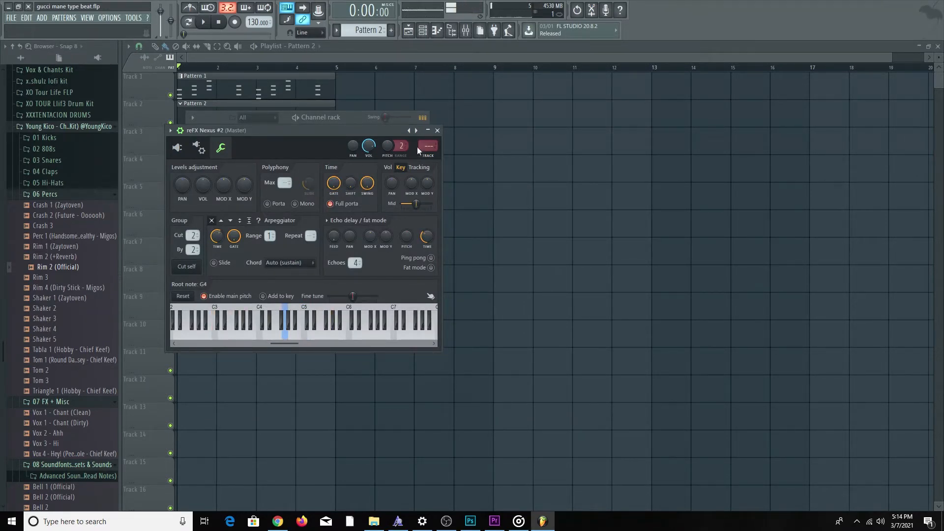
# - Open the piano roll of reFX Nexus #2, change the snap setting and place a D#5 note on beat 2 of bar 1
pyautogui.click(437, 131)
pyautogui.rightClick(273, 170)
pyautogui.click(305, 170)
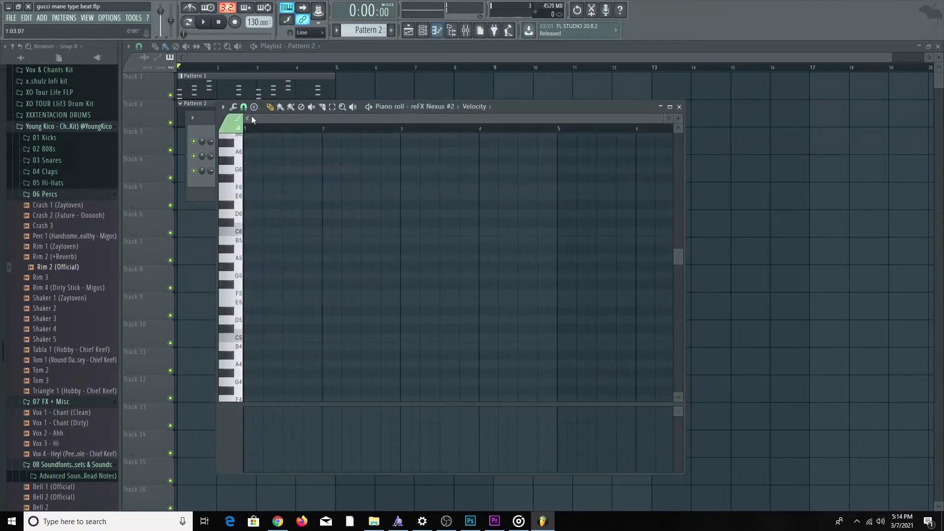
pyautogui.click(243, 107)
pyautogui.click(267, 218)
pyautogui.click(248, 312)
pyautogui.press('space')
pyautogui.moveTo(248, 312); pyautogui.dragTo(268, 312)
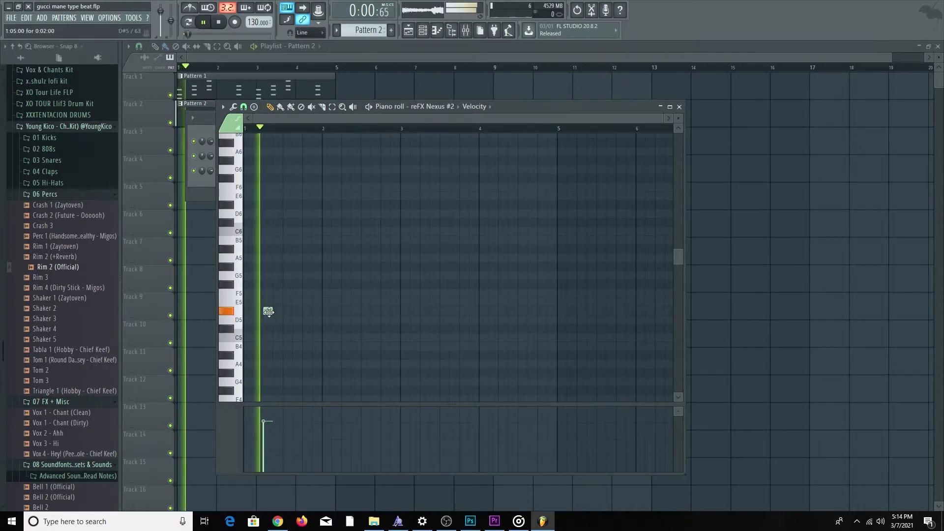
# - Adjust the length of the D#5 note on beat 2 against playback, ending at one step long
pyautogui.moveTo(274, 312)
pyautogui.mouseDown()
pyautogui.moveTo(300, 312)
pyautogui.moveTo(280, 309)
pyautogui.mouseUp()
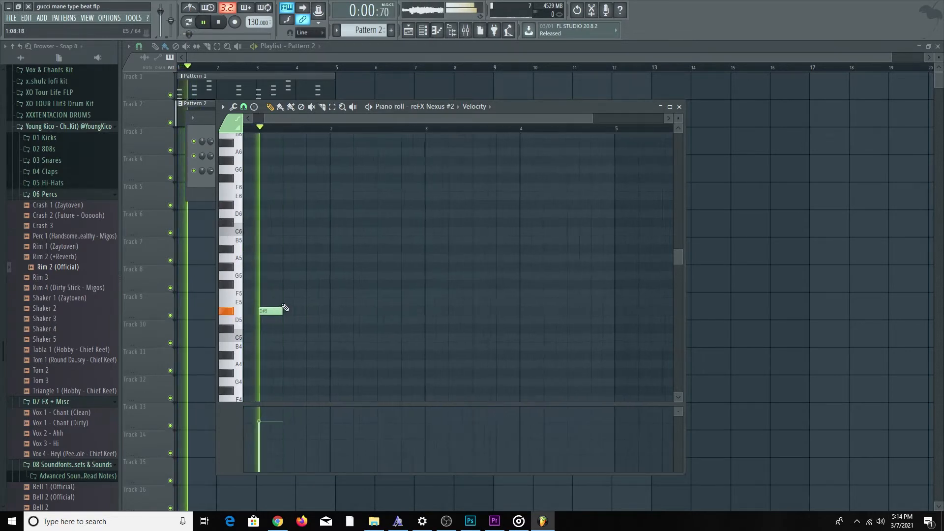
pyautogui.scroll(1, 289, 312)
pyautogui.scroll(1, 290, 313)
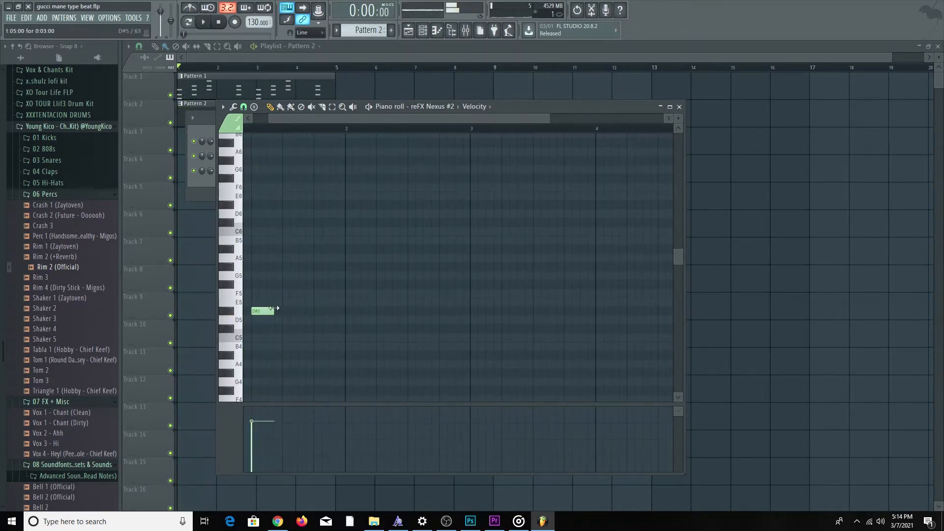
pyautogui.click(290, 311)
pyautogui.moveTo(305, 311); pyautogui.dragTo(288, 310)
pyautogui.rightClick(288, 309)
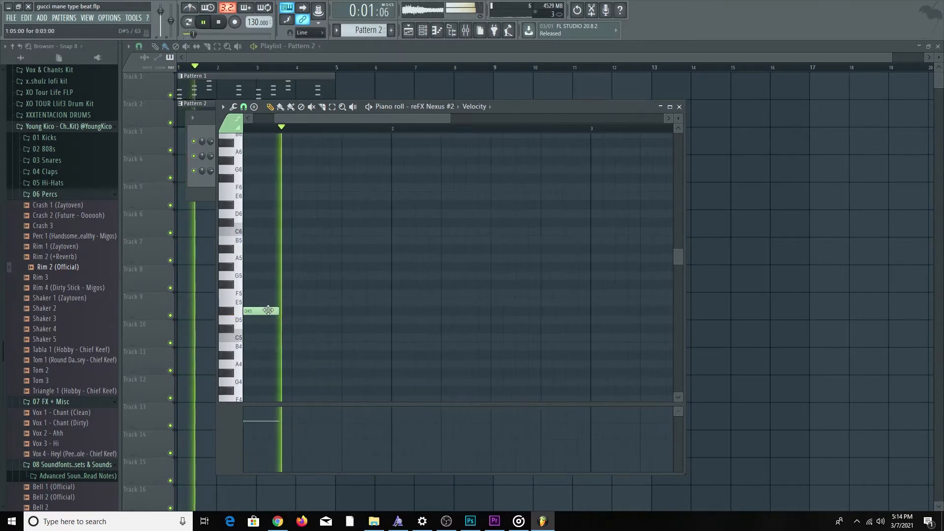
pyautogui.scroll(1, 277, 311)
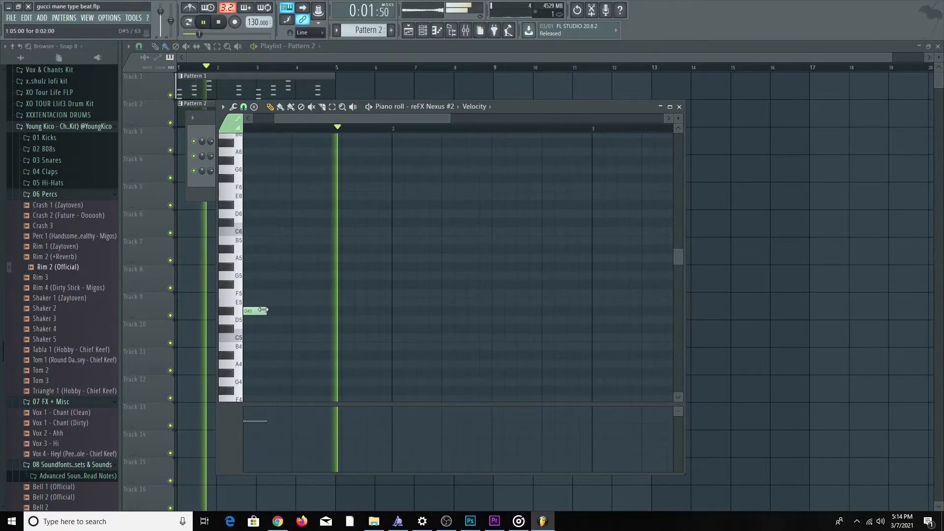
pyautogui.moveTo(276, 312); pyautogui.dragTo(256, 311)
# - Add one-step D#5 and E5 notes on steps 7 and 8, plus an F5 from beat 3 to the end of bar 1
pyautogui.click(270, 311)
pyautogui.click(283, 302)
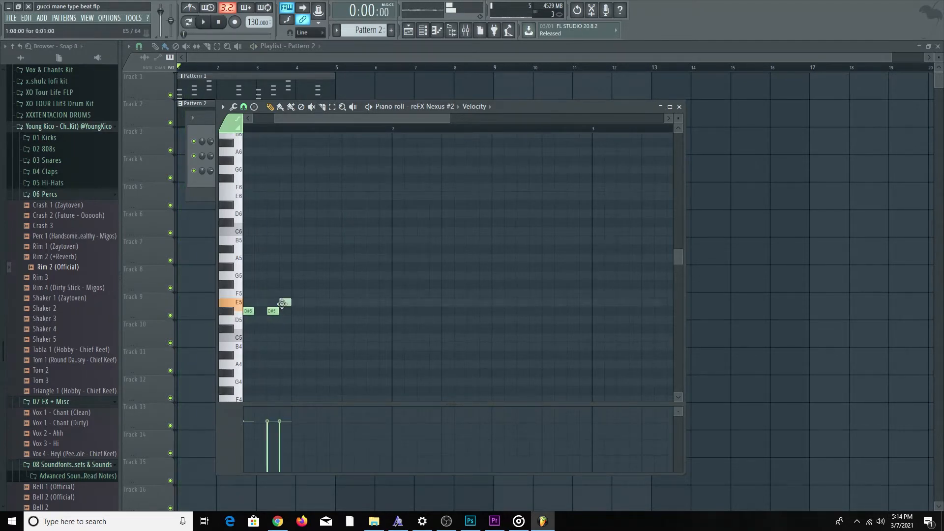
pyautogui.click(295, 293)
pyautogui.moveTo(304, 293); pyautogui.dragTo(396, 294)
pyautogui.scroll(-3, 394, 308)
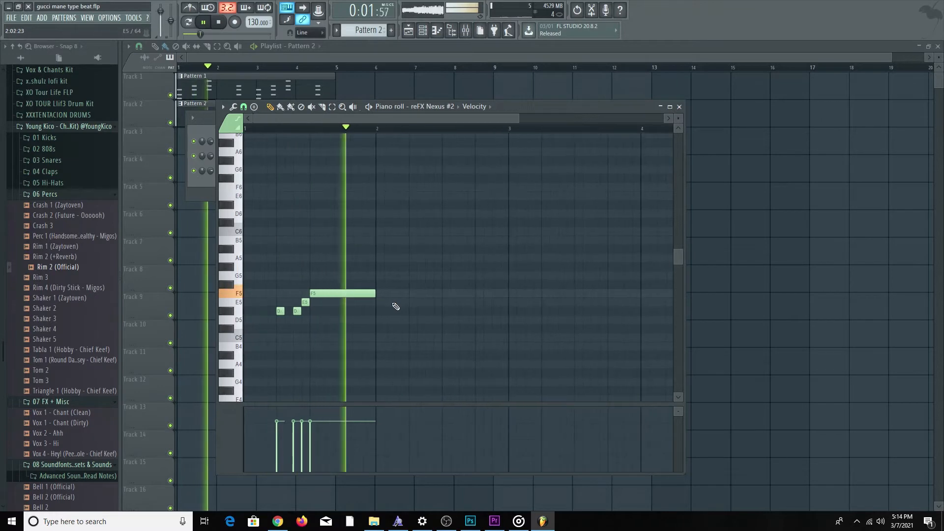
pyautogui.press('space')
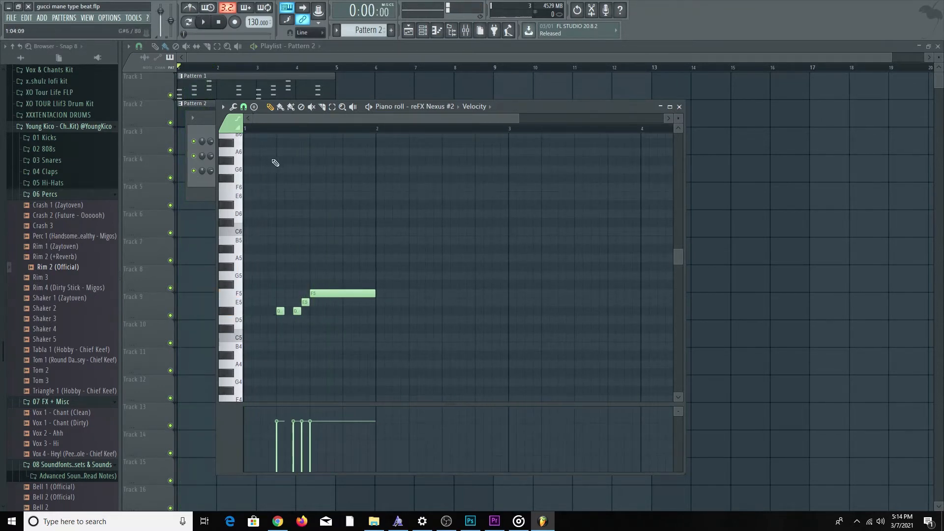
# - Change the snap setting and nudge the second D#5 and the E5 slightly later, closer to the long F5
pyautogui.click(243, 107)
pyautogui.click(250, 147)
pyautogui.scroll(2, 295, 304)
pyautogui.scroll(2, 296, 301)
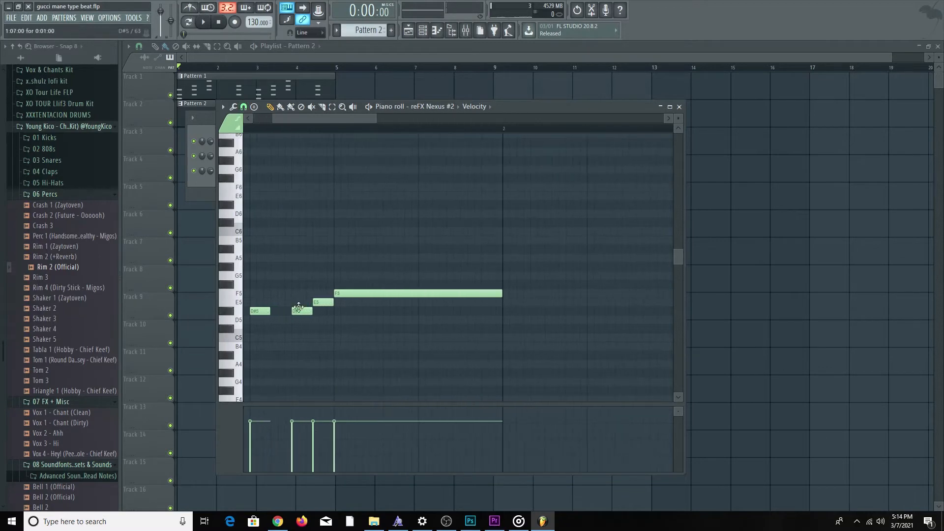
pyautogui.moveTo(298, 311); pyautogui.dragTo(329, 302)
pyautogui.scroll(-2, 339, 322)
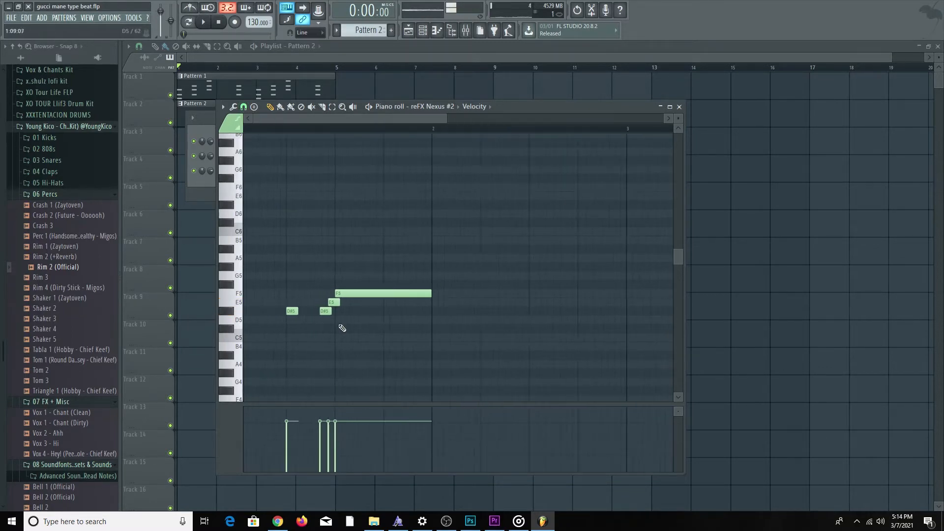
# - Nudge the E5 and the second D#5 slightly earlier and play the pattern to check the run into the F5
pyautogui.press('space')
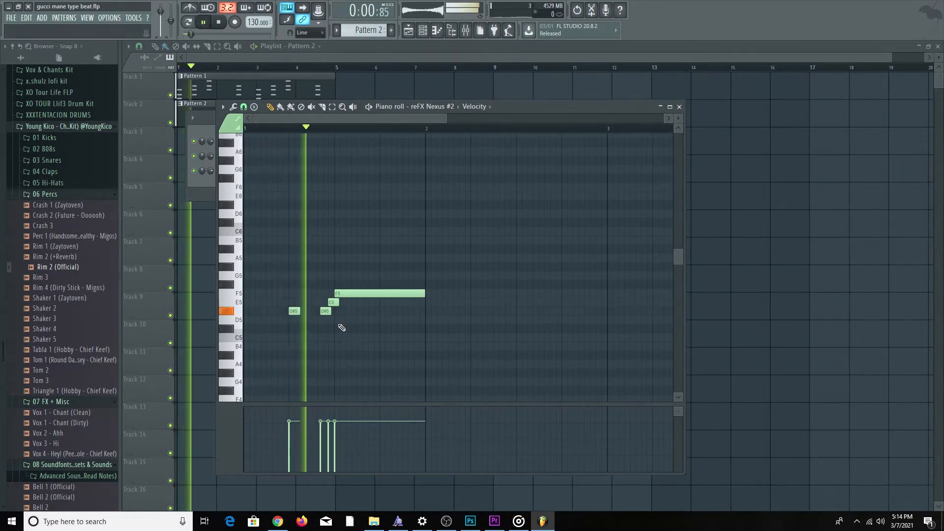
pyautogui.press('space')
pyautogui.press('space')
pyautogui.press('space')
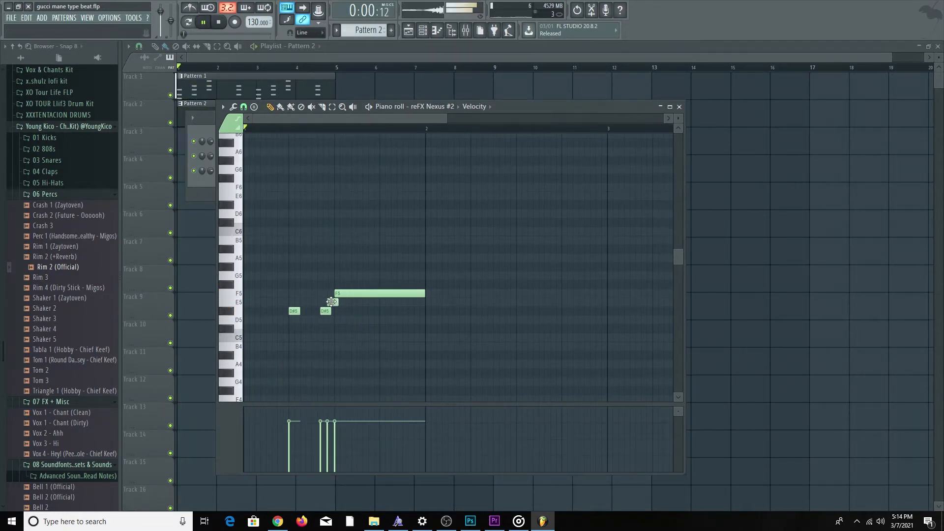
pyautogui.press('space')
pyautogui.moveTo(331, 302); pyautogui.dragTo(320, 310)
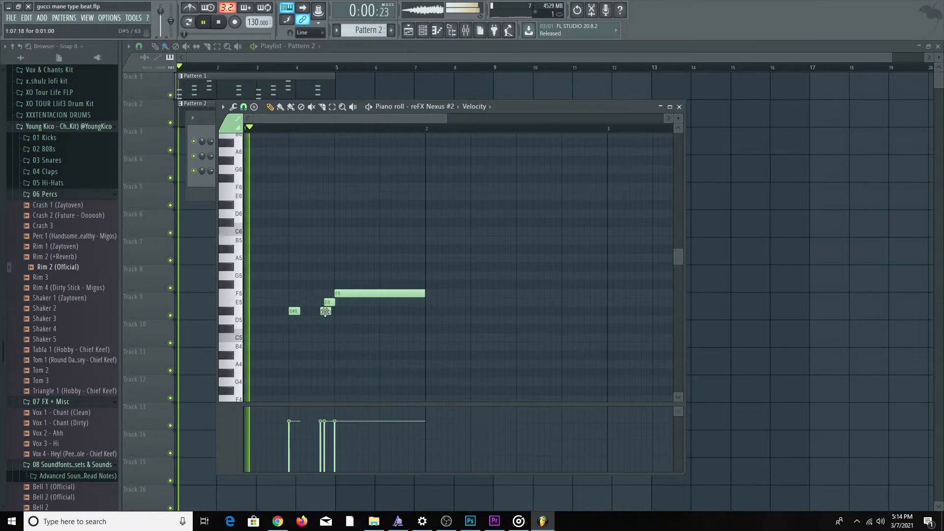
pyautogui.press('space')
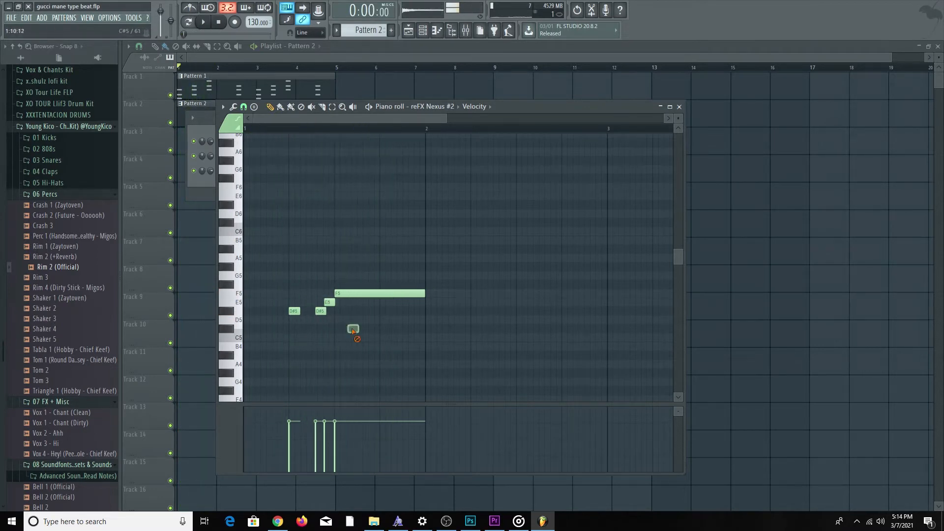
pyautogui.scroll(2, 354, 330)
pyautogui.scroll(2, 351, 328)
pyautogui.scroll(-2, 351, 329)
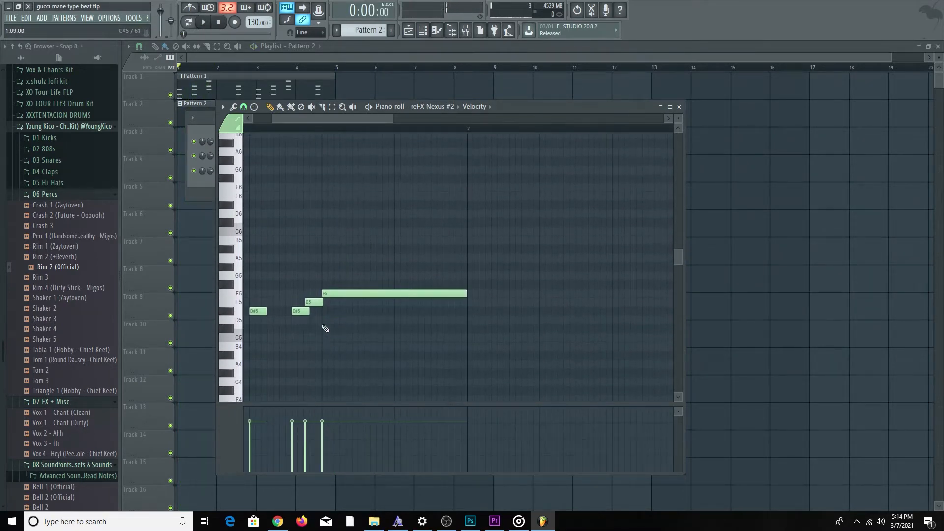
pyautogui.scroll(2, 322, 302)
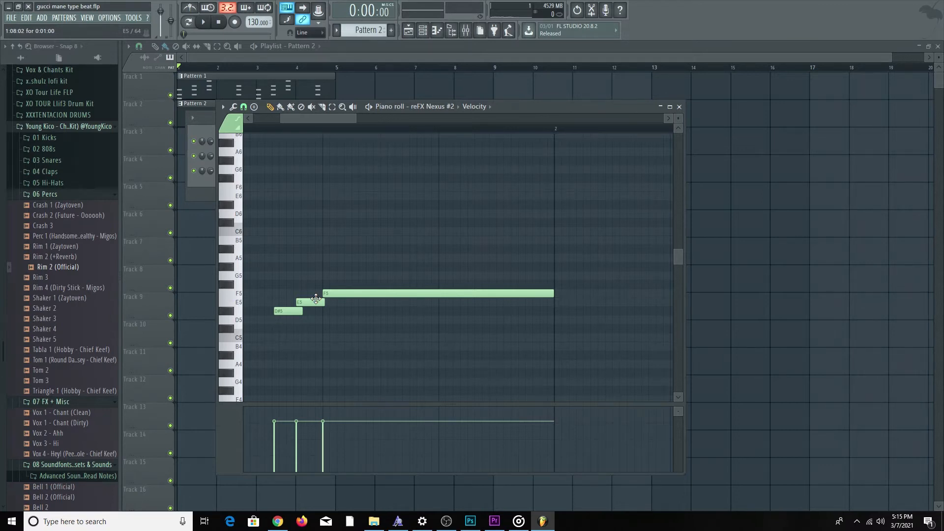
pyautogui.scroll(-5, 320, 299)
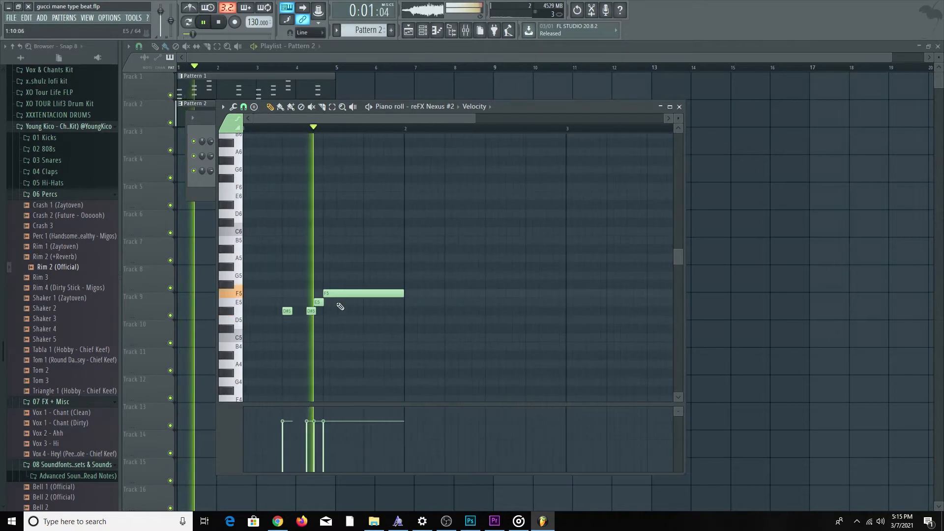
pyautogui.press('space')
# - Place a long G5 note from about beat 3 to the end of bar 2
pyautogui.click(382, 276)
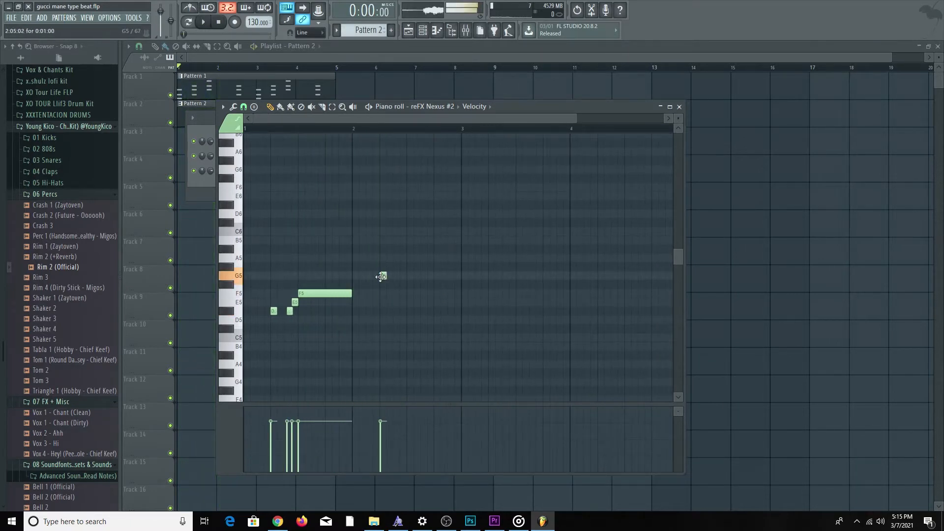
pyautogui.moveTo(385, 277); pyautogui.dragTo(458, 273)
pyautogui.scroll(-2, 472, 314)
# - Duplicate the whole two-bar brass melody so the copy fills bars 3 and 4, and deselect the notes
pyautogui.moveTo(479, 331); pyautogui.dragTo(247, 231)
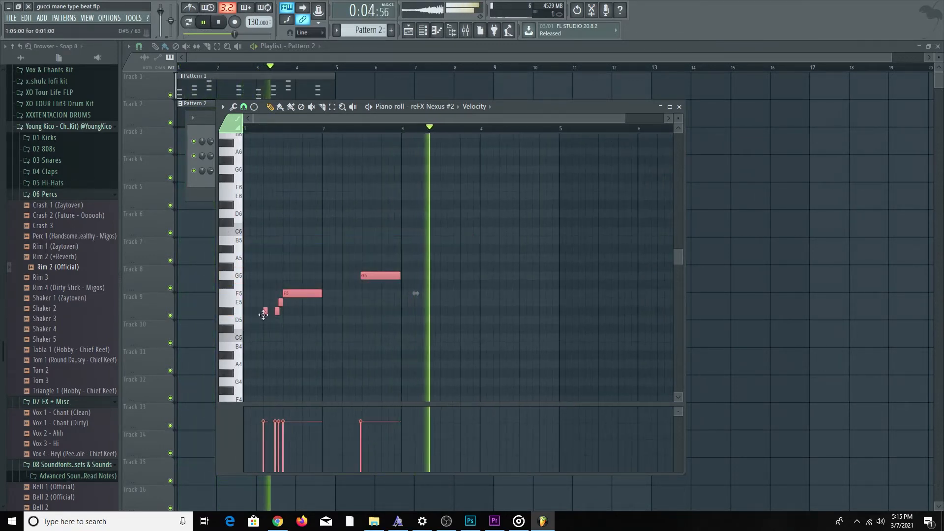
pyautogui.moveTo(266, 313); pyautogui.dragTo(422, 307)
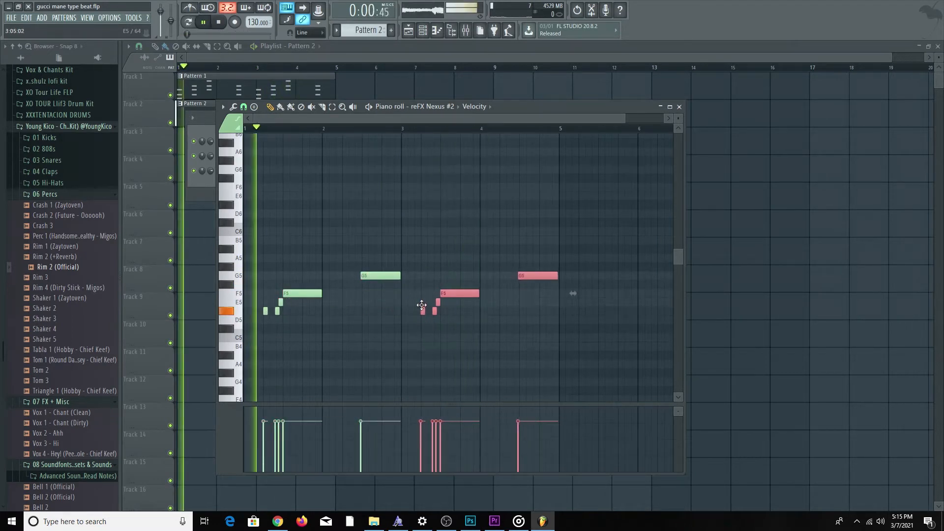
pyautogui.click(475, 328)
pyautogui.rightClick(476, 329)
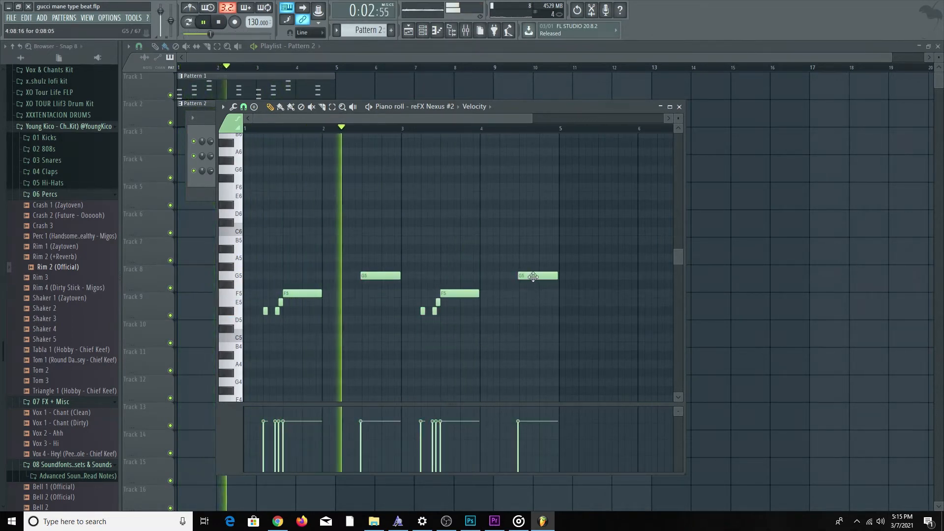
# - Lower the final G5 in bar 4 to D#5, then close the piano roll and stop playback
pyautogui.moveTo(532, 278); pyautogui.dragTo(534, 314)
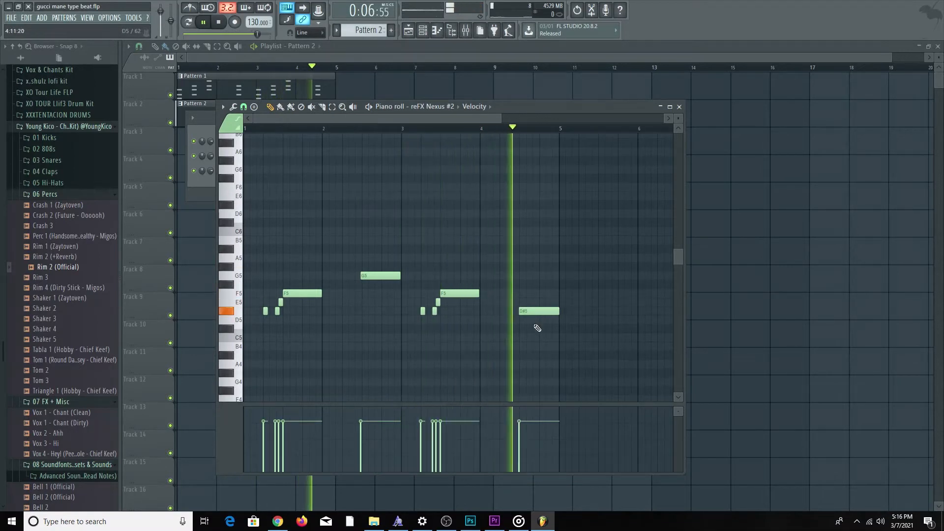
pyautogui.click(679, 106)
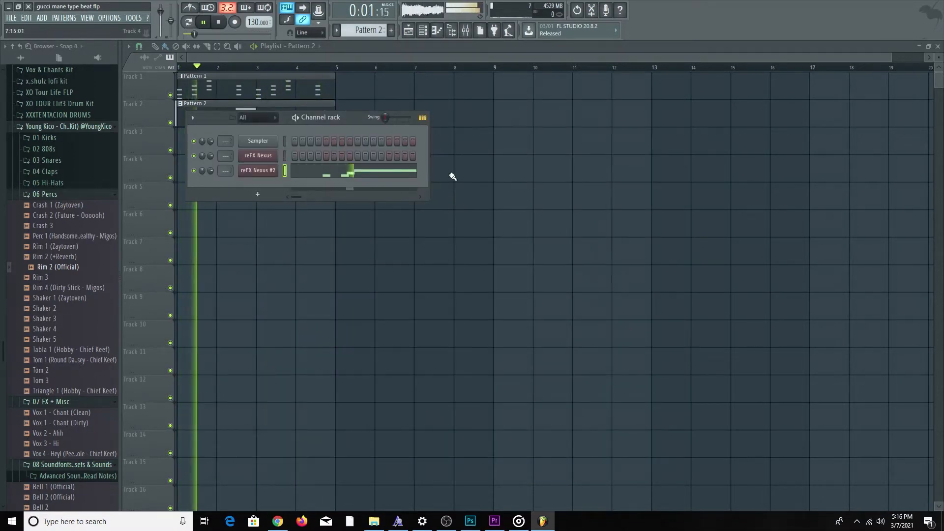
pyautogui.press('space')
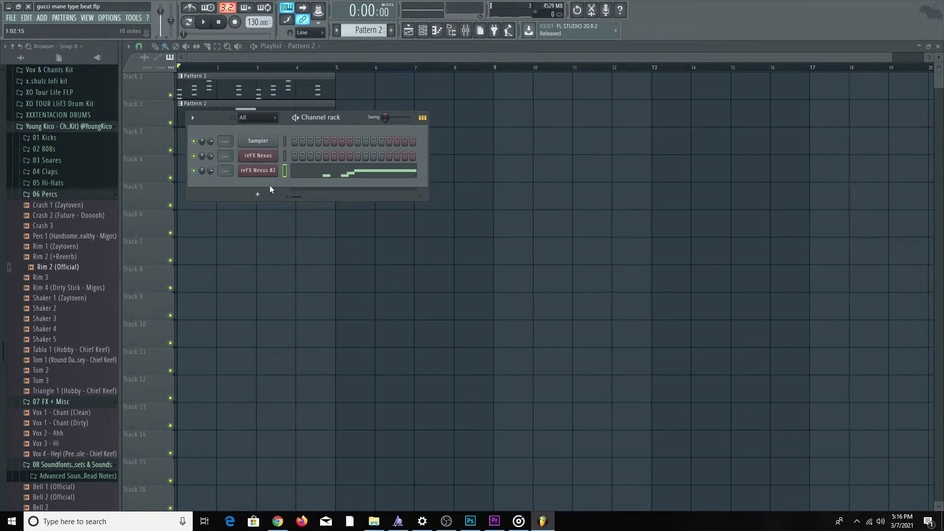
# - Add a third reFX Nexus channel for Pattern 3 with the Plucked preset PL Hands Up Bells 2, and close its window
pyautogui.click(257, 194)
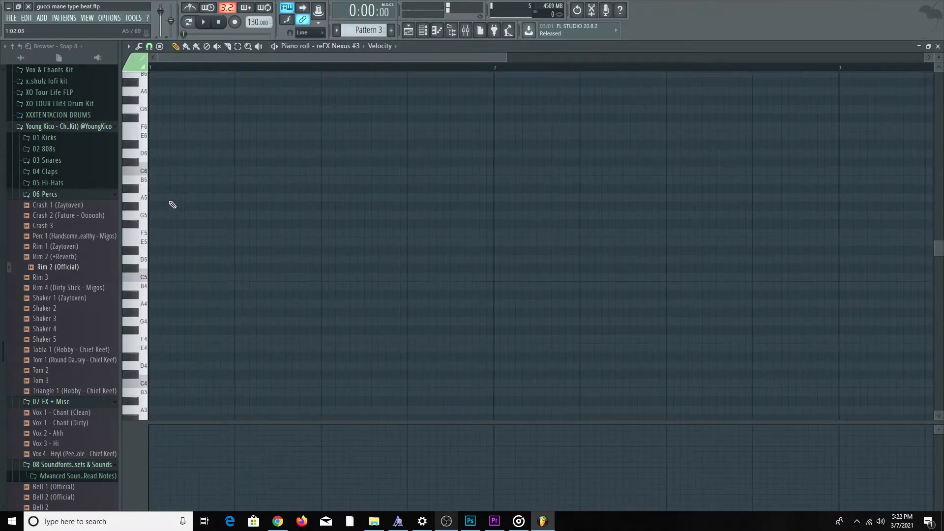
pyautogui.click(938, 46)
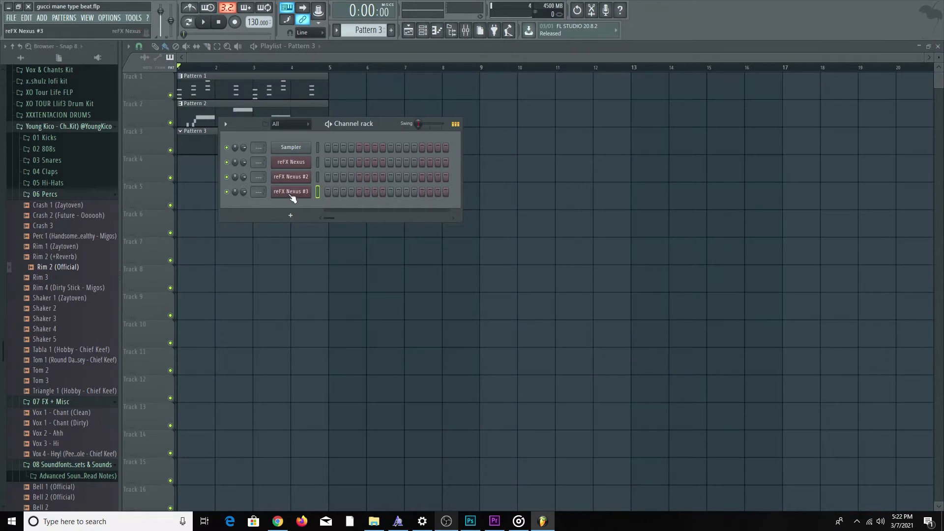
pyautogui.click(291, 192)
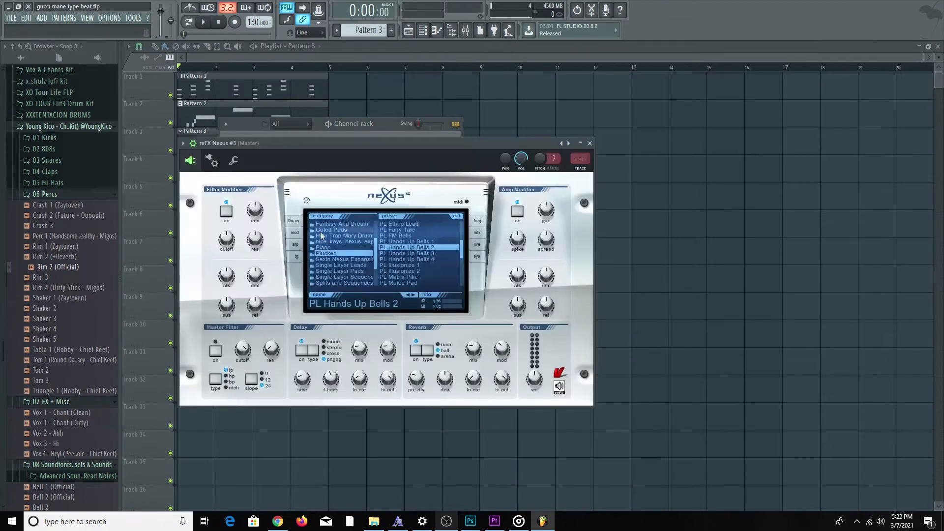
pyautogui.click(590, 143)
# - Open the piano roll of reFX Nexus #3, change the snap setting and place a two-step D#6 on beat 3 of bar 1, removing the trial D#5
pyautogui.rightClick(310, 190)
pyautogui.click(337, 193)
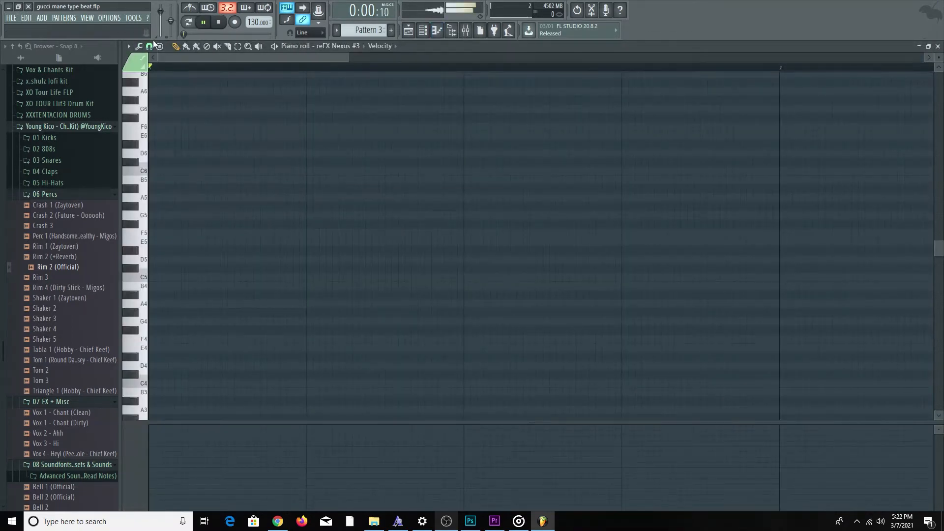
pyautogui.click(149, 46)
pyautogui.click(170, 158)
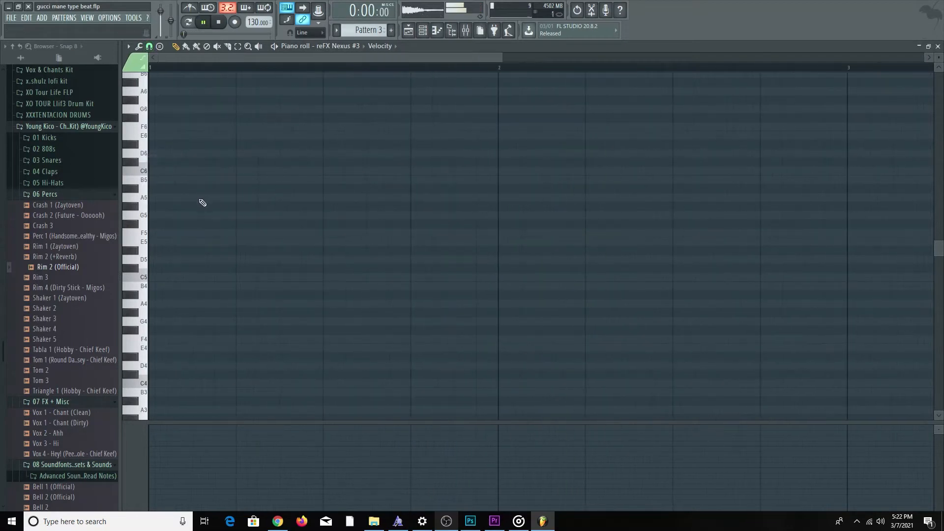
pyautogui.press('space')
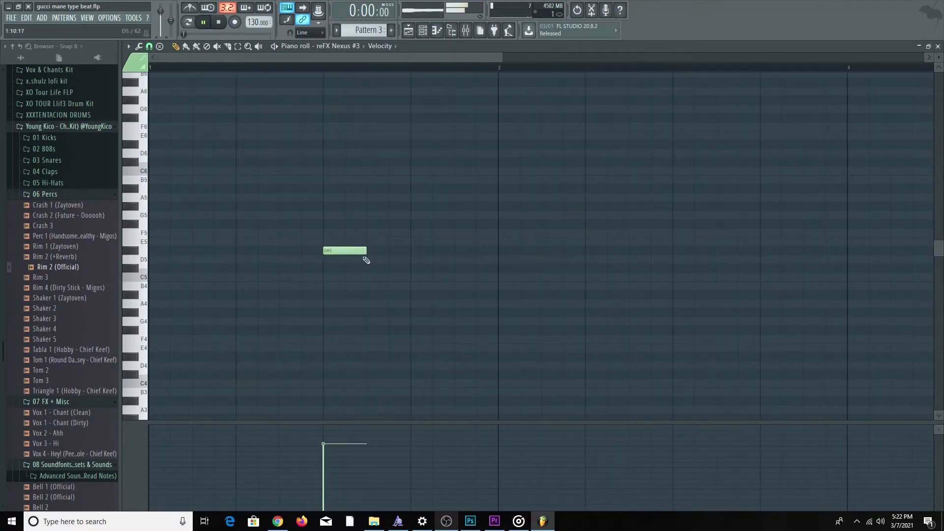
pyautogui.rightClick(359, 251)
pyautogui.press('space')
pyautogui.click(324, 144)
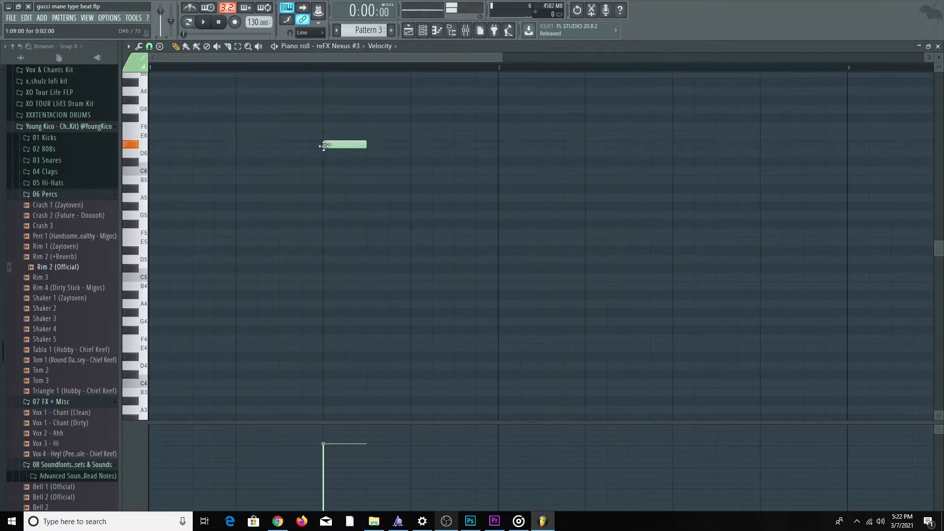
# - Place a two-step D6 and a two-step C6 directly after the D#6 in bar 1, with playback running
pyautogui.scroll(-4, 358, 152)
pyautogui.press('space')
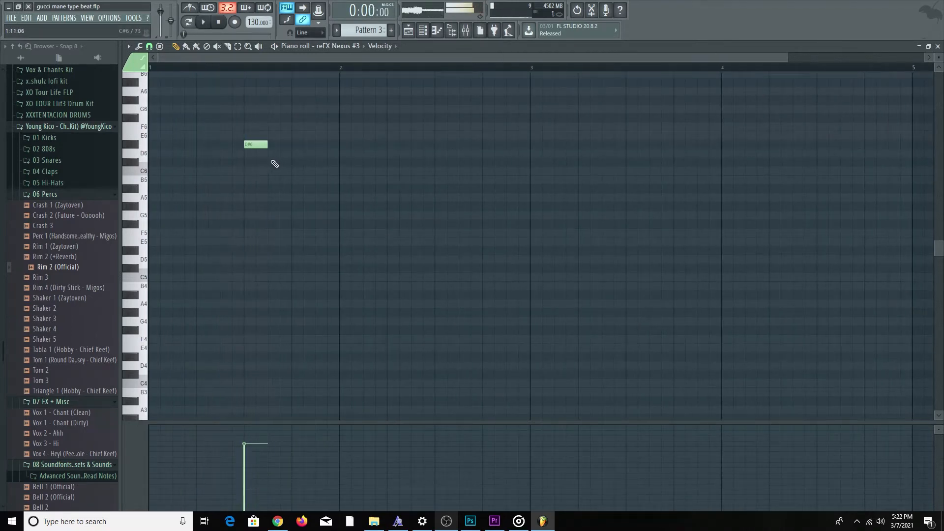
pyautogui.rightClick(275, 162)
pyautogui.press('space')
pyautogui.click(274, 153)
pyautogui.click(295, 170)
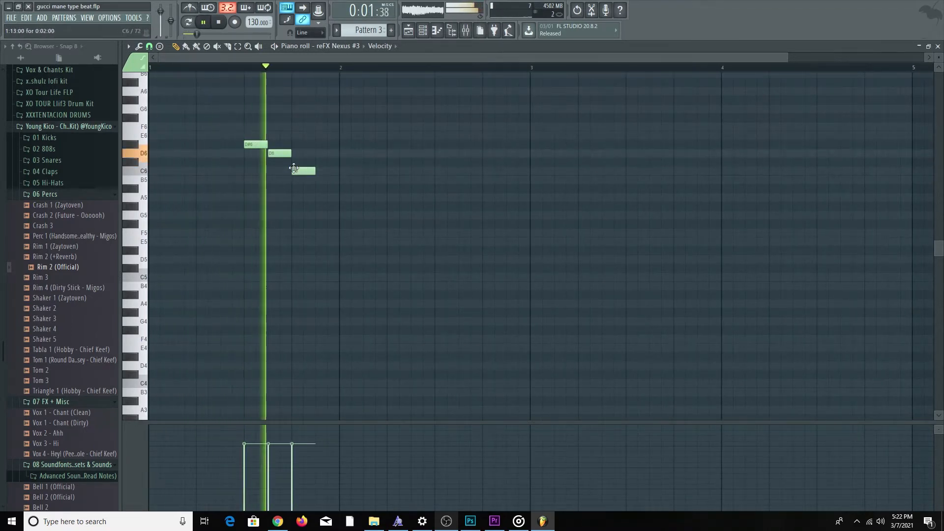
# - Copy the three bell notes to beat 3 of bar 2, lowered to C6, A#5 and G#5
pyautogui.scroll(-2, 303, 187)
pyautogui.moveTo(304, 187); pyautogui.dragTo(341, 166)
pyautogui.keyDown('ctrl'); pyautogui.click(399, 192); pyautogui.keyUp('ctrl')
pyautogui.scroll(-1, 467, 216)
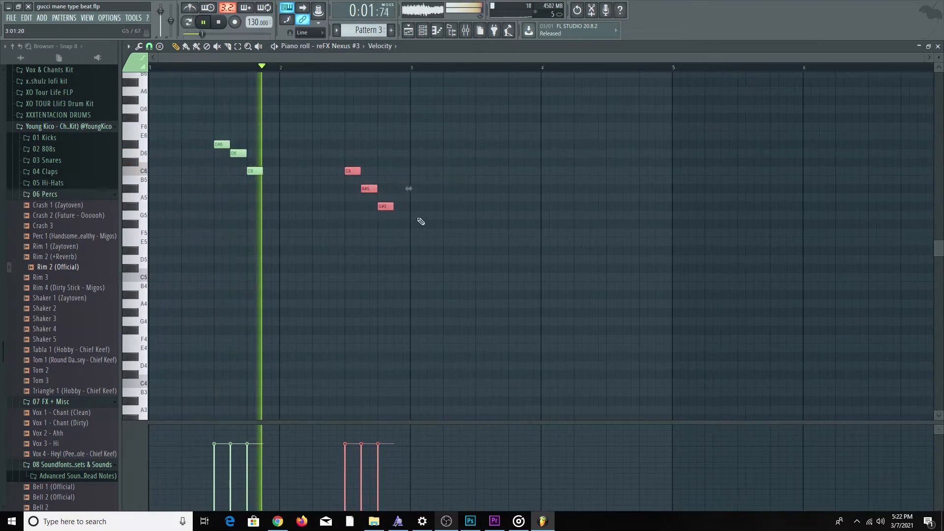
# - Duplicate the two-bar bell melody into bars 3 and 4, remove the trial F#5 and close the piano roll
pyautogui.moveTo(416, 216); pyautogui.dragTo(161, 114)
pyautogui.hotkey('ctrl', 'b')
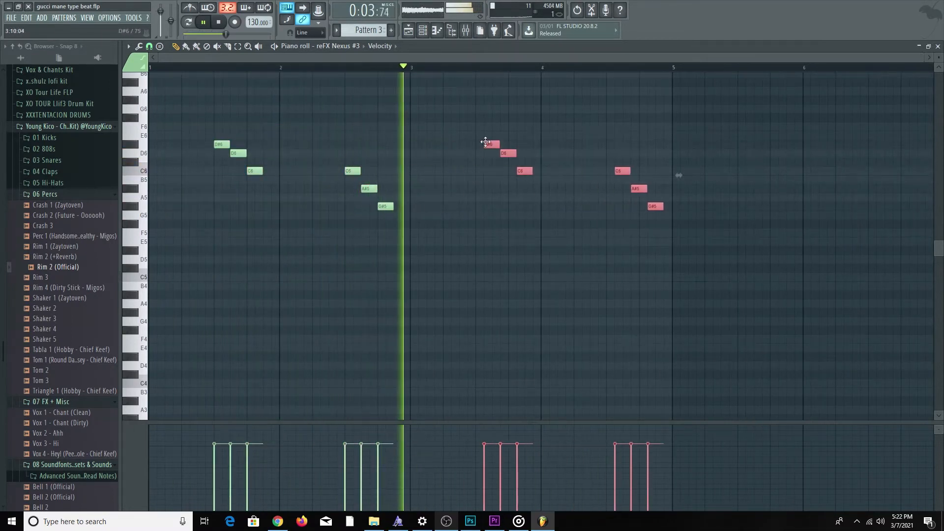
pyautogui.scroll(-1, 501, 189)
pyautogui.click(475, 225)
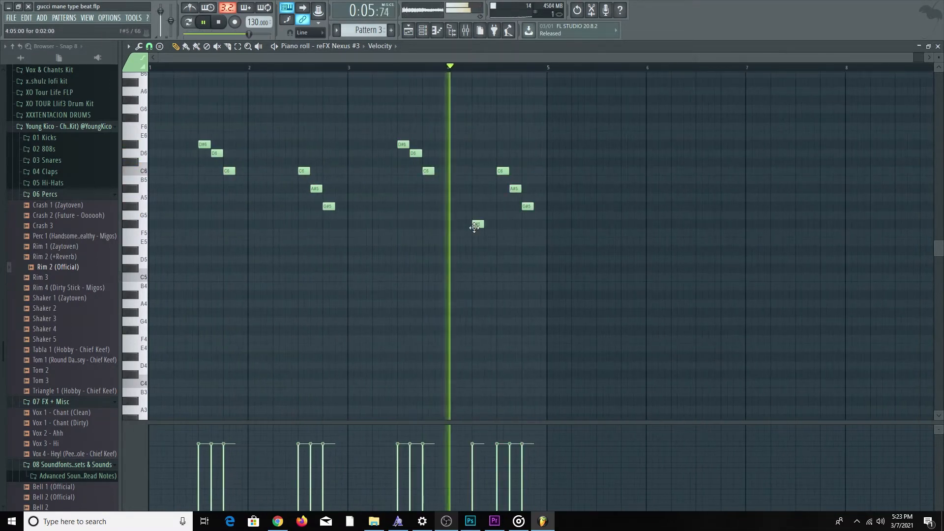
pyautogui.rightClick(475, 224)
pyautogui.click(937, 47)
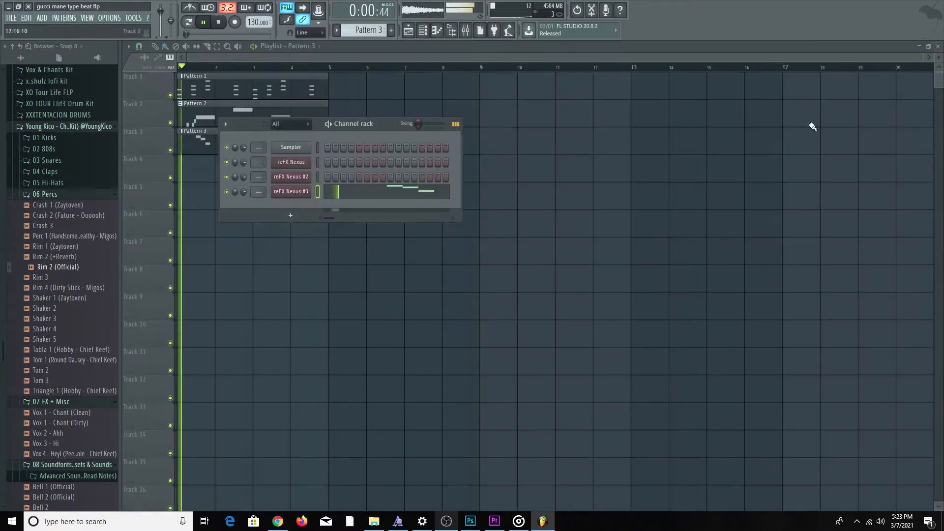
# - Create Pattern 4 and duplicate the Pattern 1, 2 and 3 clips into bars 5 to 8 of the playlist
pyautogui.click(777, 189)
pyautogui.rightClick(777, 184)
pyautogui.click(391, 31)
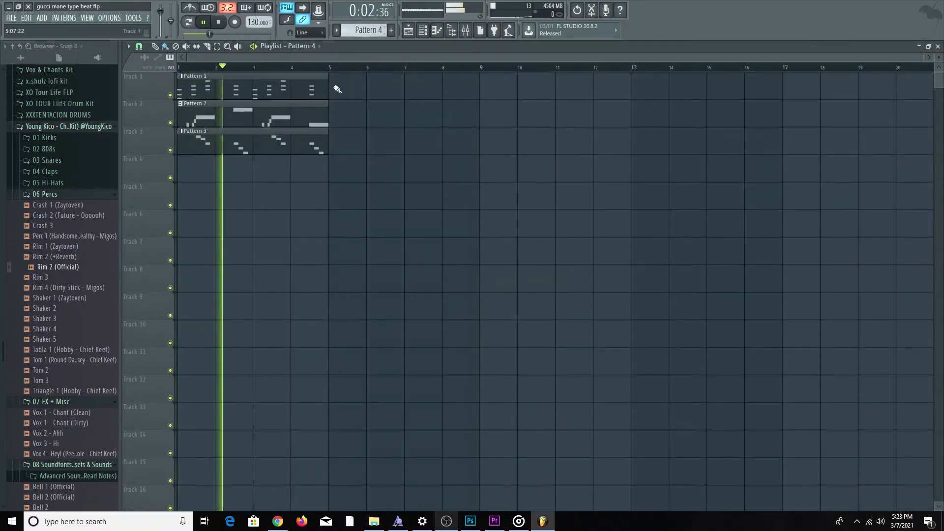
pyautogui.moveTo(325, 169)
pyautogui.mouseDown()
pyautogui.moveTo(183, 83)
pyautogui.moveTo(373, 81)
pyautogui.moveTo(335, 81)
pyautogui.mouseUp()
# - Stop playback and place a Pattern 4 clip on Track 4, stretched to cover bars 7 and 8
pyautogui.press('space')
pyautogui.click(420, 176)
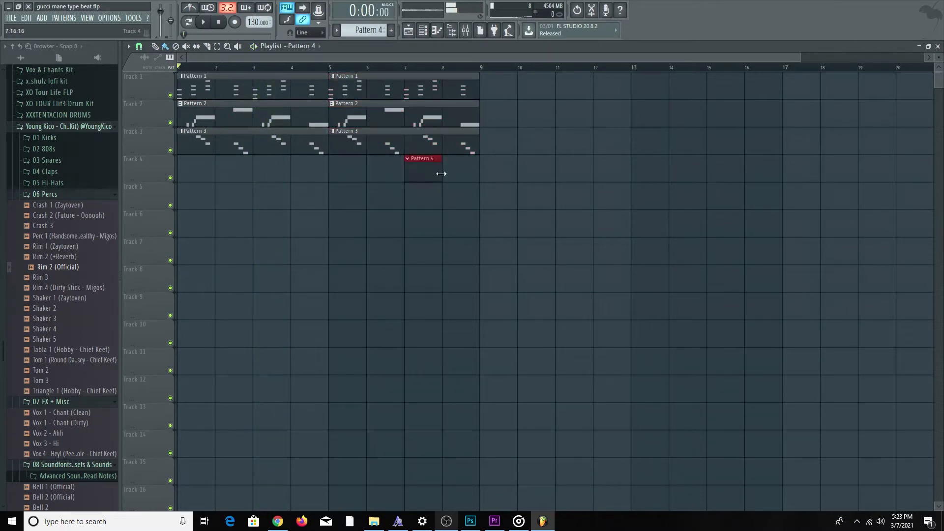
pyautogui.moveTo(441, 174); pyautogui.dragTo(479, 174)
# - Add a fourth reFX Nexus channel for Pattern 4 with the Dance Leads preset LD A Simple Saw
pyautogui.click(426, 32)
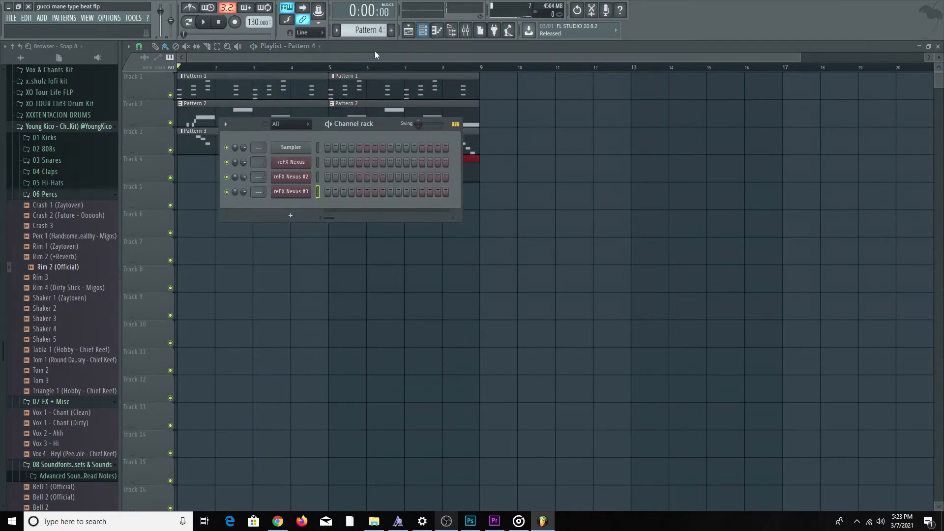
pyautogui.click(291, 215)
pyautogui.click(293, 114)
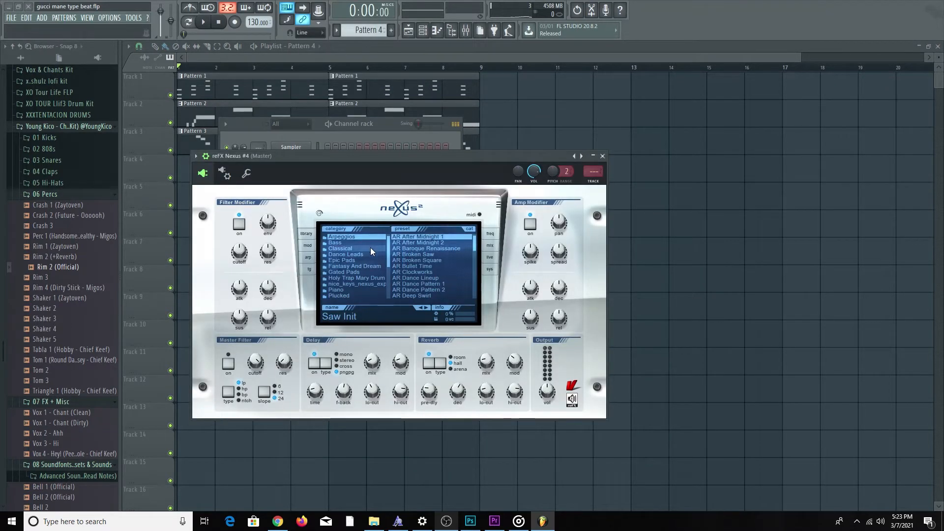
pyautogui.click(361, 254)
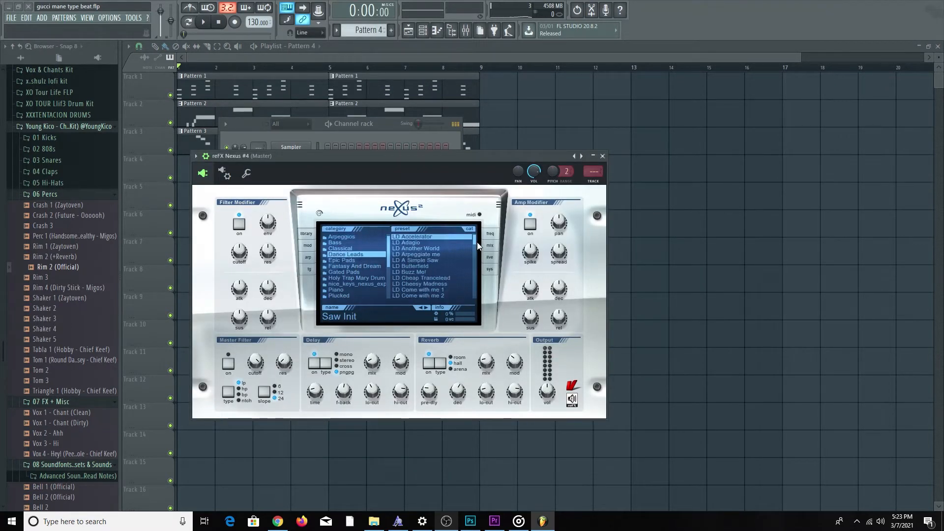
pyautogui.click(457, 259)
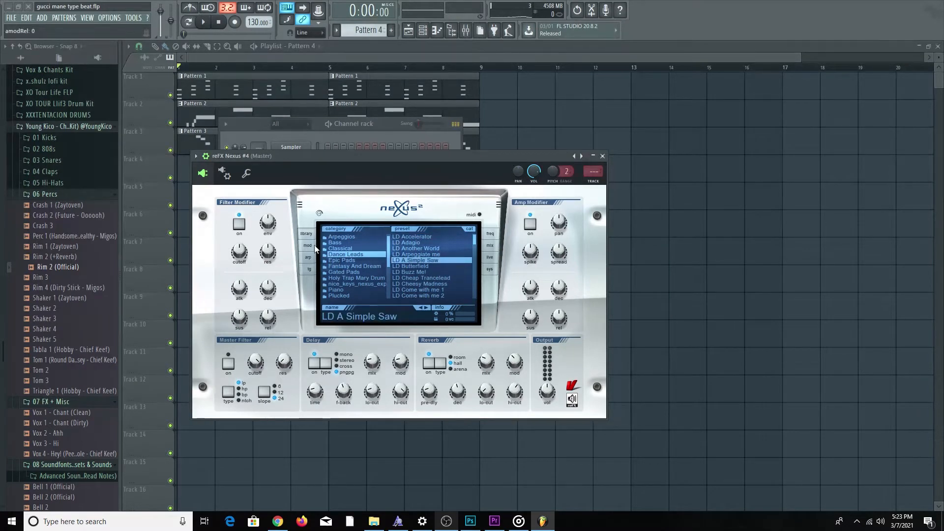
# - Audition the lead preset on the plugin's preview keyboard and close its window
pyautogui.click(248, 176)
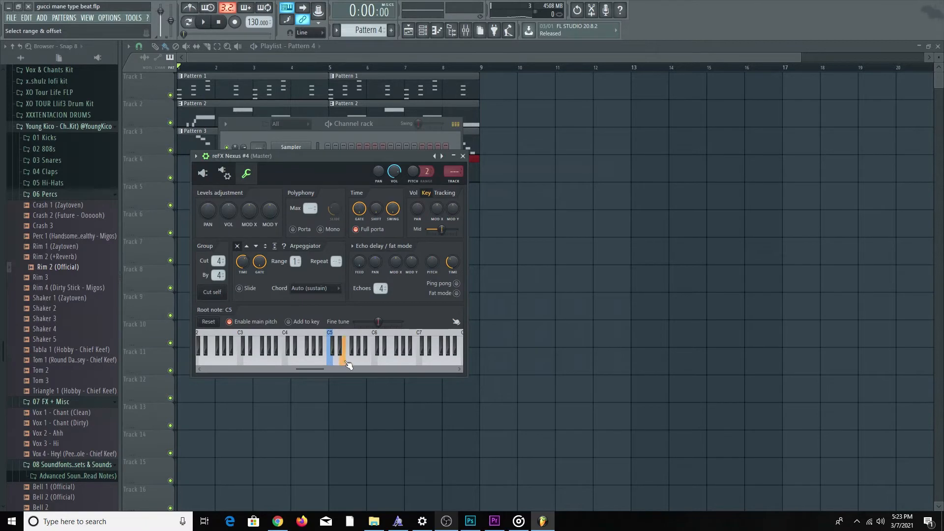
pyautogui.click(365, 362)
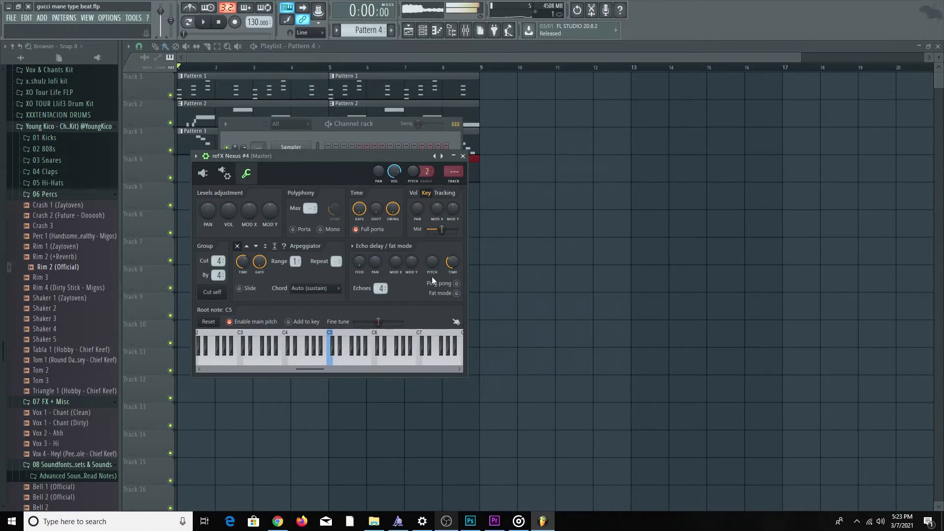
pyautogui.click(463, 156)
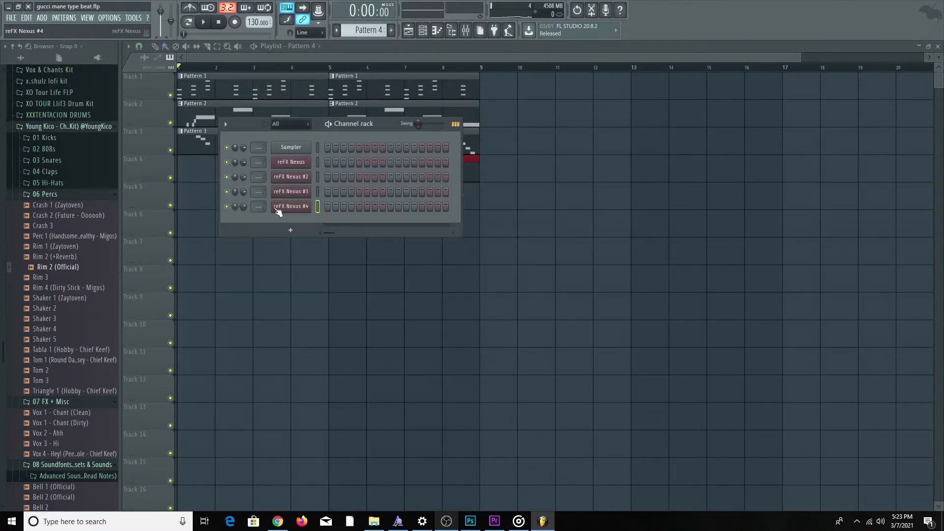
# - Open the piano roll of reFX Nexus #4 and set its snap to 1/4 beat
pyautogui.rightClick(299, 208)
pyautogui.click(318, 206)
pyautogui.press('space')
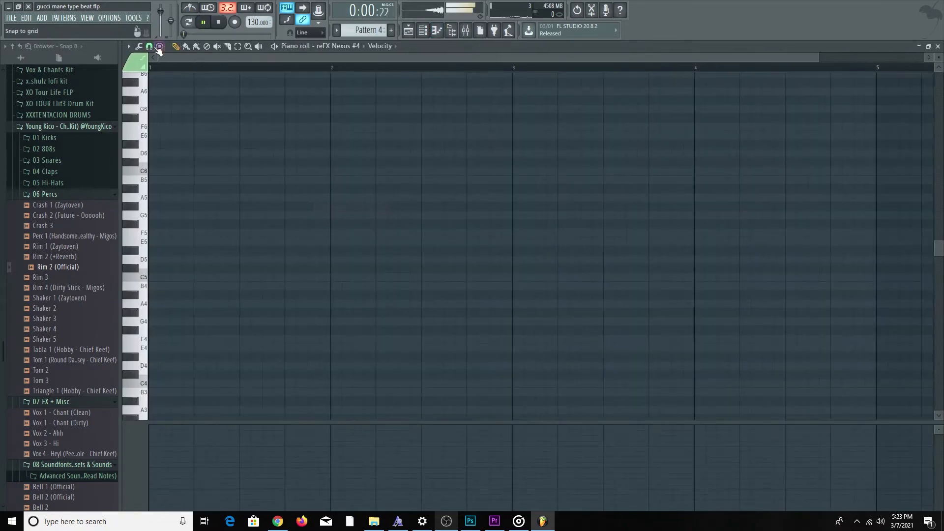
pyautogui.click(149, 46)
pyautogui.click(171, 159)
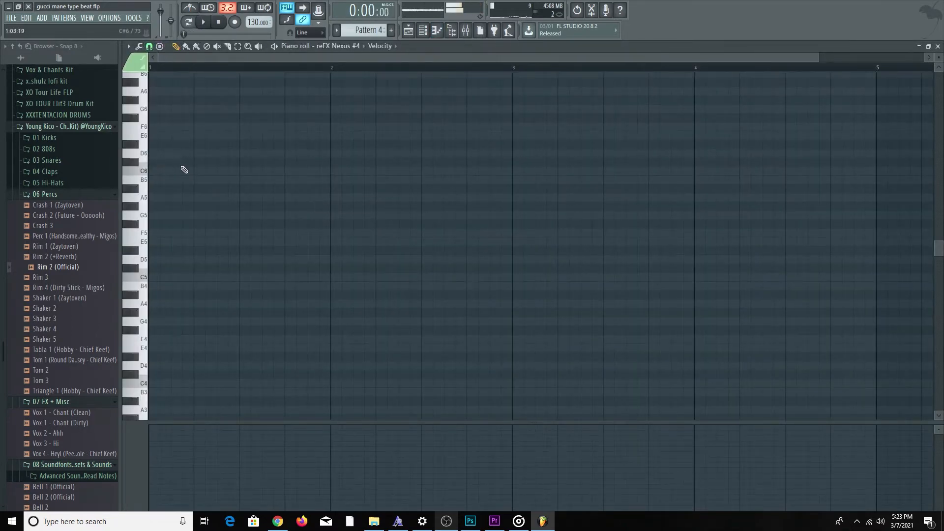
# - Place a G7 note at the start of bar 1 and lengthen it to two beats
pyautogui.scroll(3, 184, 170)
pyautogui.click(139, 197)
pyautogui.press('space')
pyautogui.scroll(3, 144, 186)
pyautogui.click(141, 136)
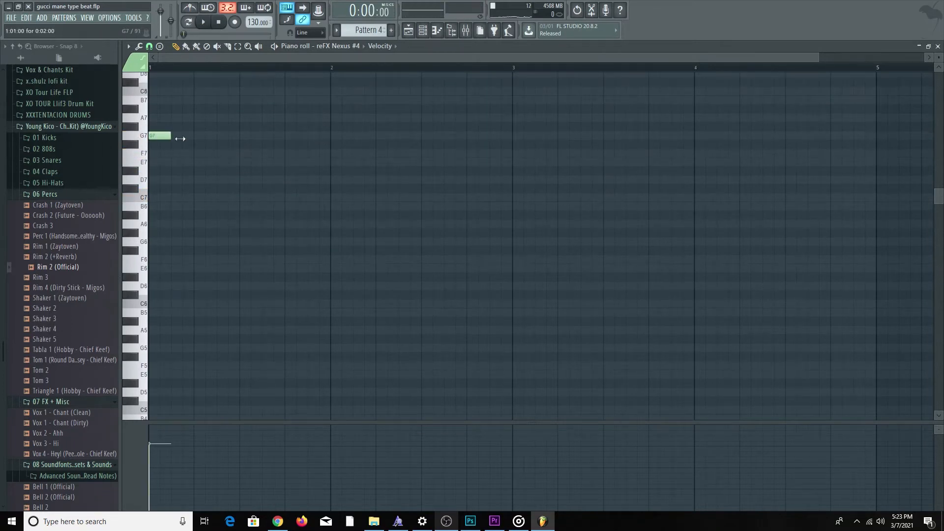
# - Turn snapping off, shift the G7 slightly later and add a very short F7 grace note before it
pyautogui.click(150, 47)
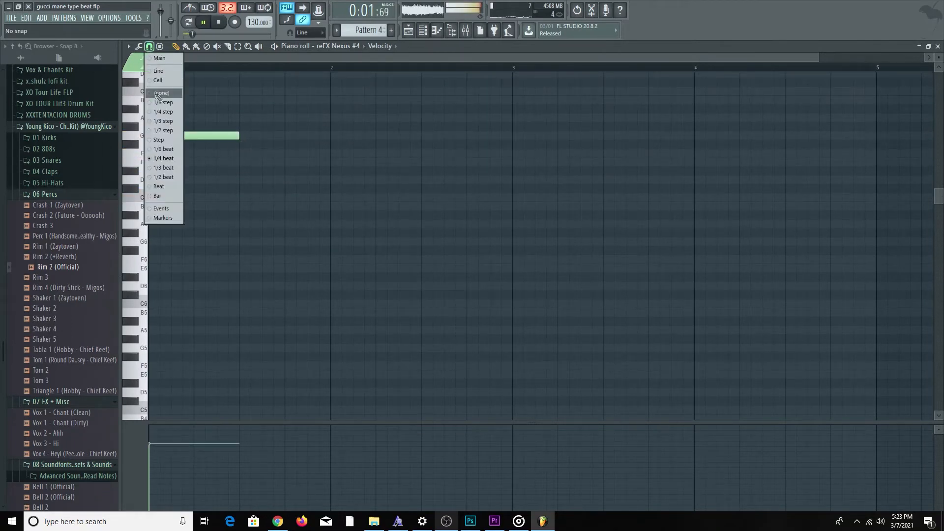
pyautogui.click(158, 94)
pyautogui.moveTo(177, 135); pyautogui.dragTo(142, 155)
pyautogui.press('space')
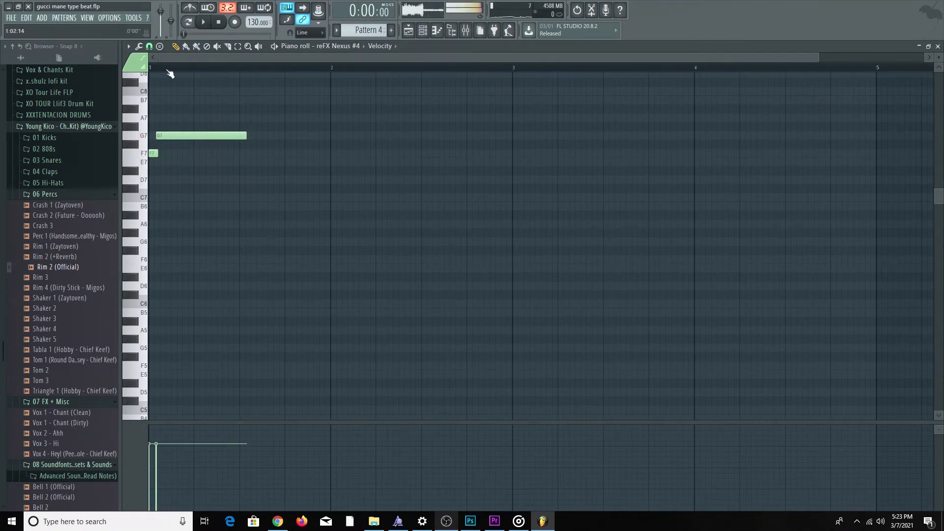
pyautogui.press('space')
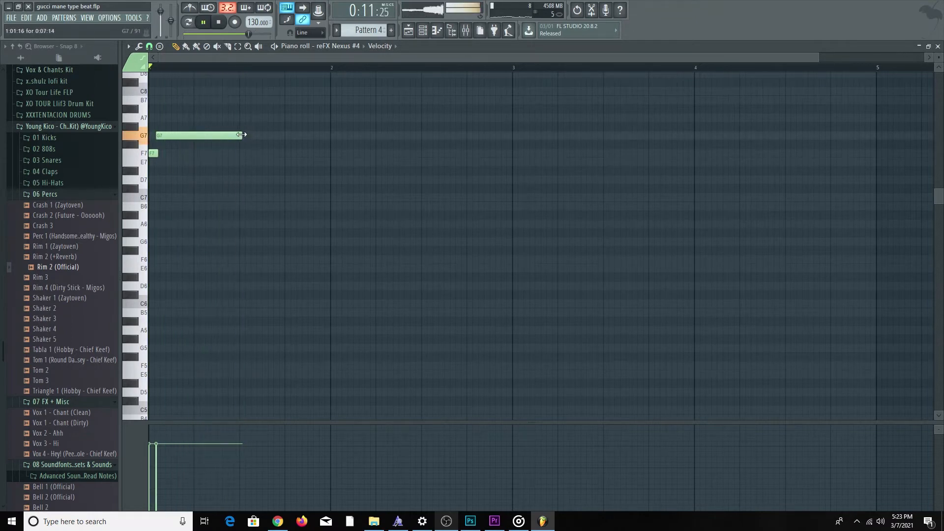
# - Copy the grace-and-held note pair three times at half-bar intervals as D#7–F7, C#7–D#7 and C7–D7, filling bars 1 and 2
pyautogui.moveTo(249, 166)
pyautogui.mouseDown()
pyautogui.moveTo(139, 119)
pyautogui.moveTo(257, 147)
pyautogui.moveTo(251, 156)
pyautogui.mouseUp()
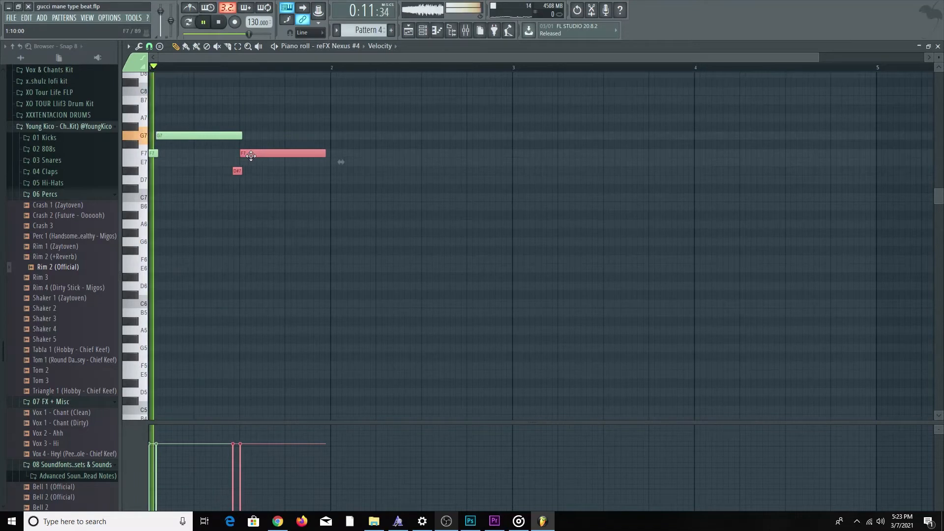
pyautogui.moveTo(313, 182)
pyautogui.mouseDown()
pyautogui.moveTo(226, 149)
pyautogui.moveTo(343, 174)
pyautogui.mouseUp()
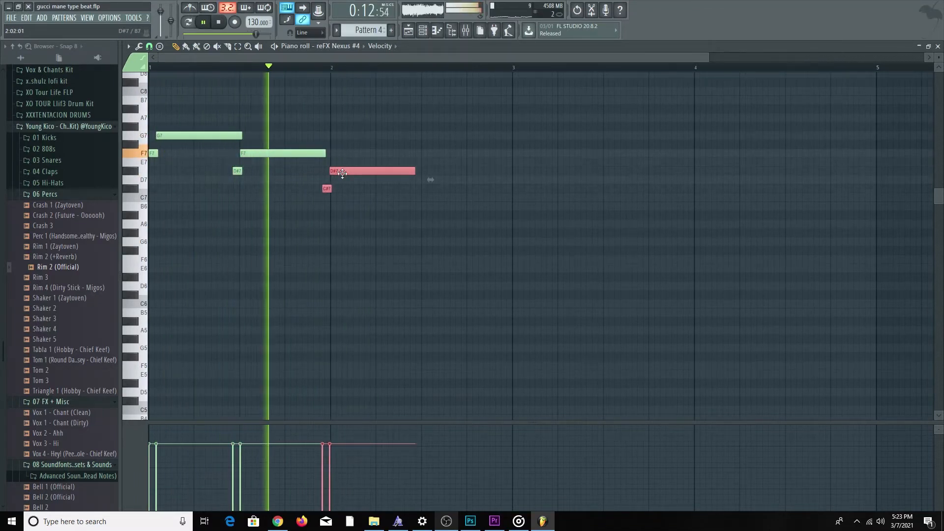
pyautogui.moveTo(396, 211)
pyautogui.mouseDown()
pyautogui.moveTo(322, 169)
pyautogui.moveTo(419, 198)
pyautogui.moveTo(424, 180)
pyautogui.mouseUp()
pyautogui.press('space')
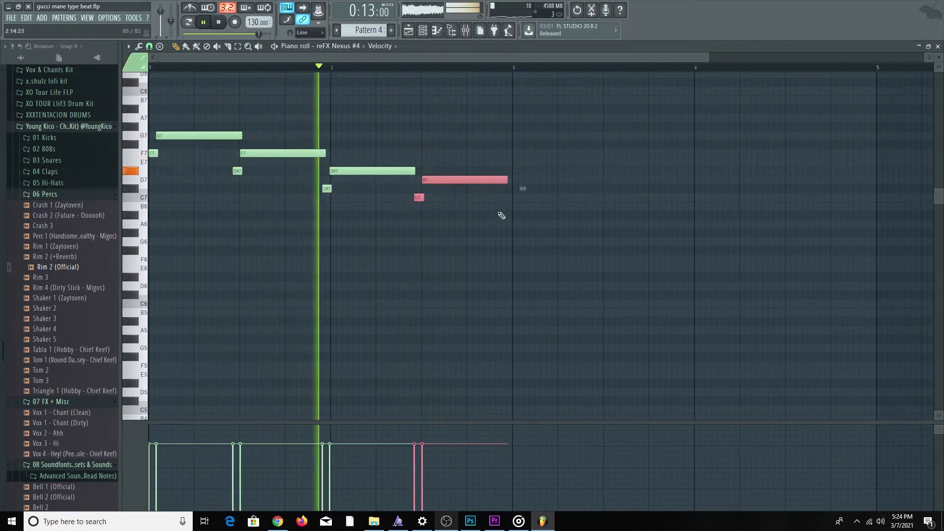
# - Duplicate the whole two-bar lead melody into bars 3 and 4 and return to the playlist
pyautogui.moveTo(501, 215); pyautogui.dragTo(153, 87)
pyautogui.moveTo(167, 136)
pyautogui.mouseDown()
pyautogui.moveTo(538, 136)
pyautogui.moveTo(525, 136)
pyautogui.mouseUp()
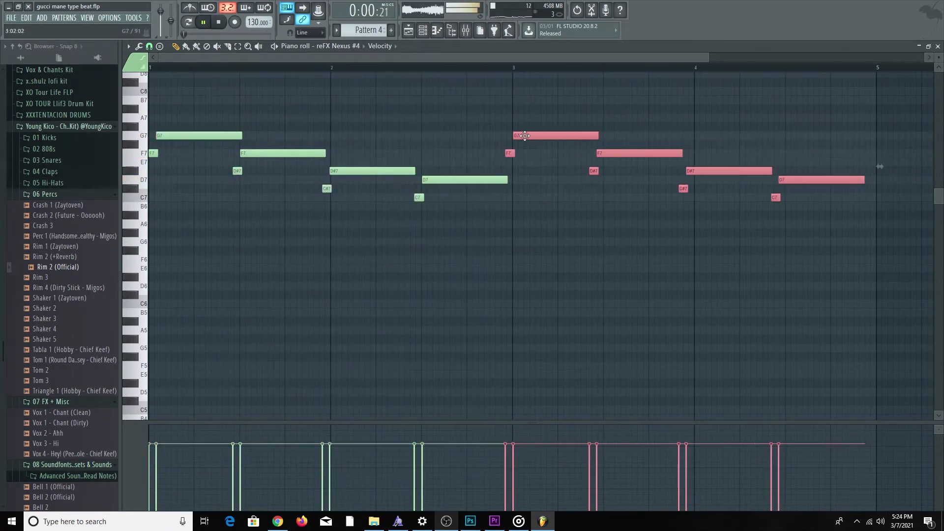
pyautogui.press('F5')
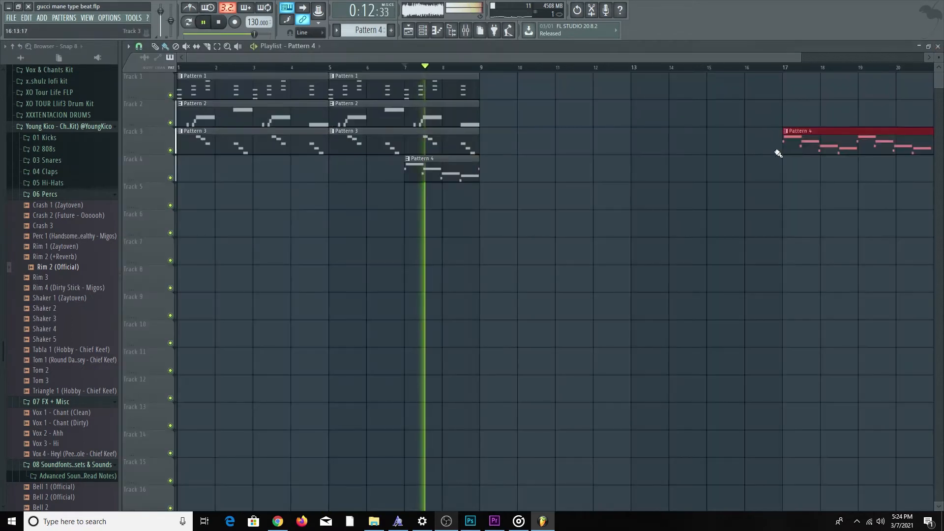
# - Copy the Pattern 4 clip to bars 5 and 6 of Track 4 and play the arrangement from bar 5
pyautogui.moveTo(455, 164)
pyautogui.mouseDown()
pyautogui.moveTo(335, 152)
pyautogui.moveTo(372, 153)
pyautogui.mouseUp()
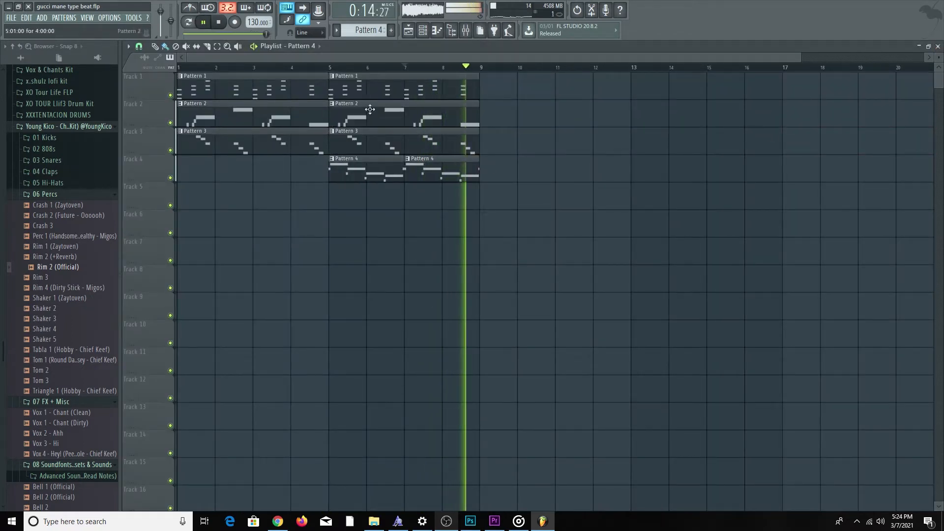
pyautogui.click(330, 67)
pyautogui.scroll(-1, 427, 189)
pyautogui.click(441, 223)
pyautogui.rightClick(442, 225)
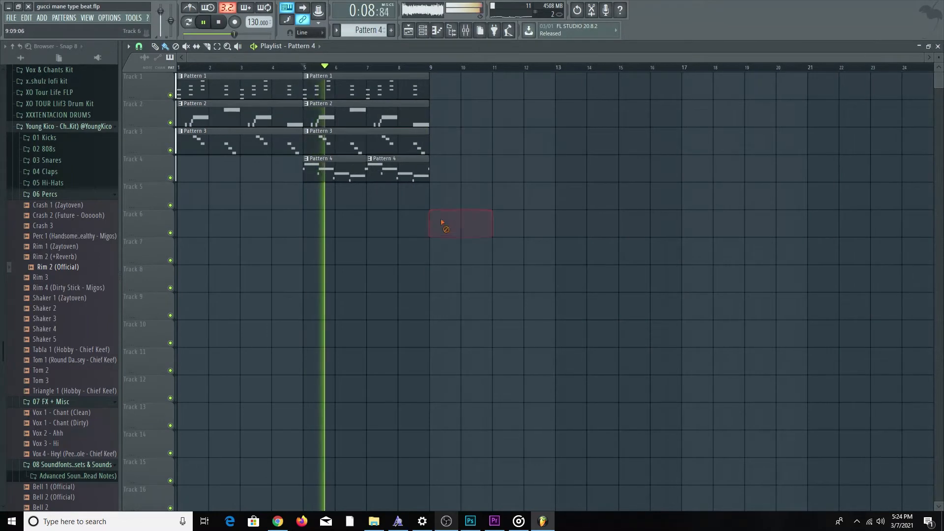
pyautogui.click(459, 226)
pyautogui.rightClick(463, 226)
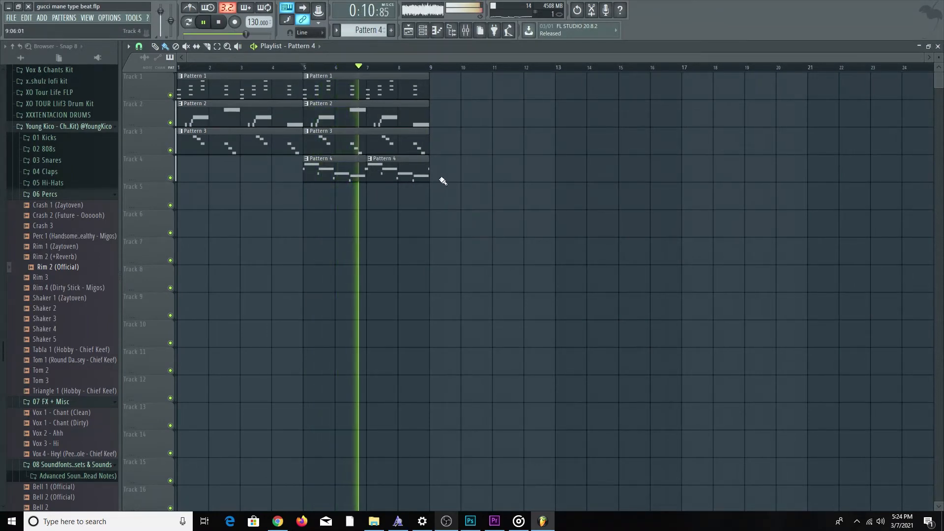
# - Delete both Pattern 4 clips from bars 5 to 8 and duplicate the Pattern 1, 2 and 3 clips into bars 9 to 16
pyautogui.rightClick(409, 174)
pyautogui.rightClick(358, 172)
pyautogui.moveTo(437, 173); pyautogui.dragTo(168, 85)
pyautogui.moveTo(253, 90); pyautogui.dragTo(499, 85)
# - Place two Pattern 4 clips on Track 4 in bars 9 to 12, duplicate them into bars 13 to 16 and deselect them
pyautogui.click(442, 169)
pyautogui.click(502, 169)
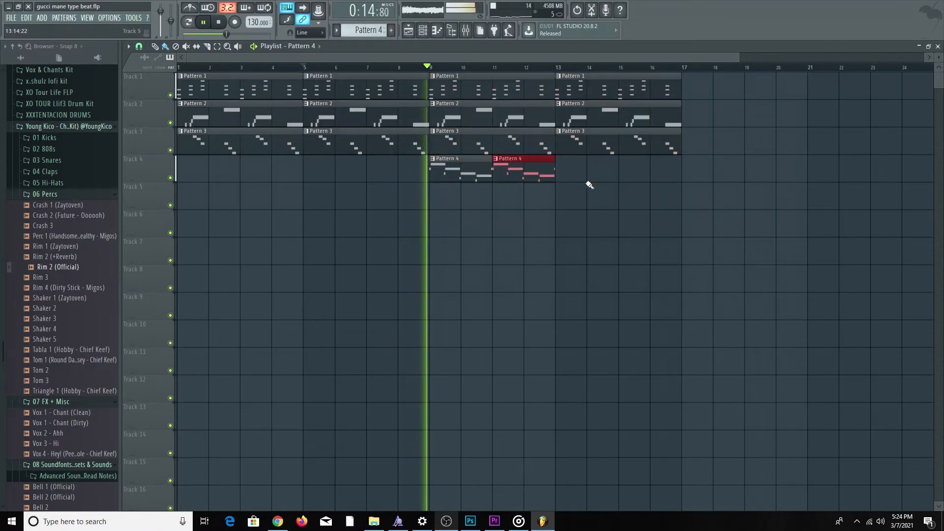
pyautogui.moveTo(582, 180); pyautogui.dragTo(459, 178)
pyautogui.hotkey('ctrl', 'b')
pyautogui.scroll(-2, 600, 227)
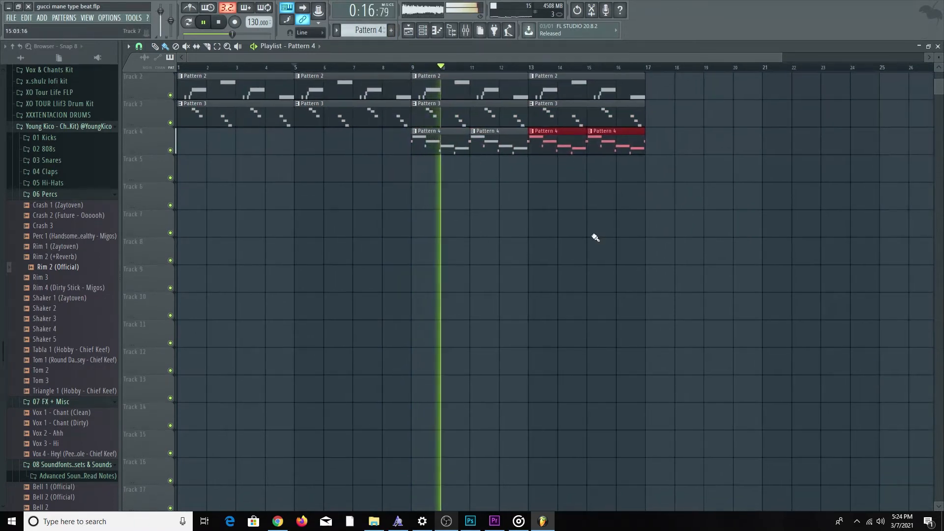
pyautogui.scroll(-2, 571, 244)
pyautogui.keyDown('ctrl'); pyautogui.click(516, 241); pyautogui.keyUp('ctrl')
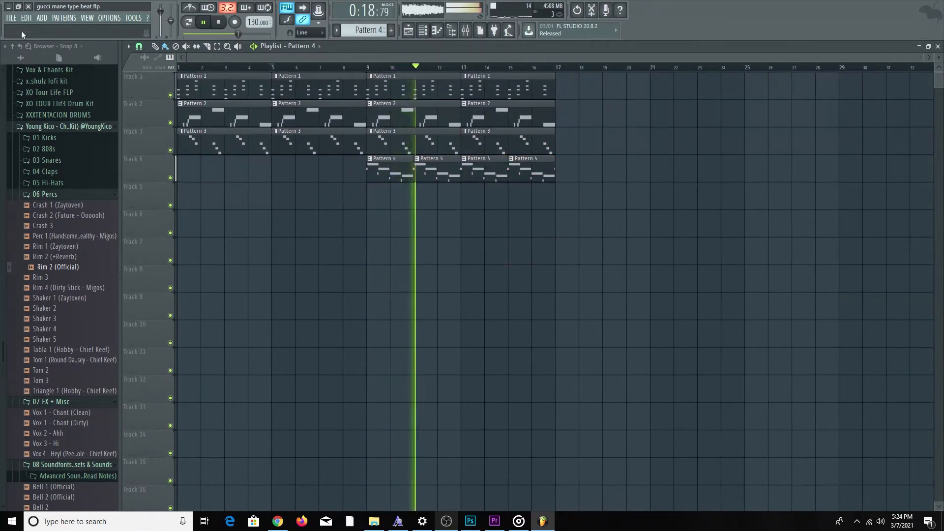
# - Save the project, then stop playback and return the playhead to the start of the song
pyautogui.click(10, 18)
pyautogui.click(28, 60)
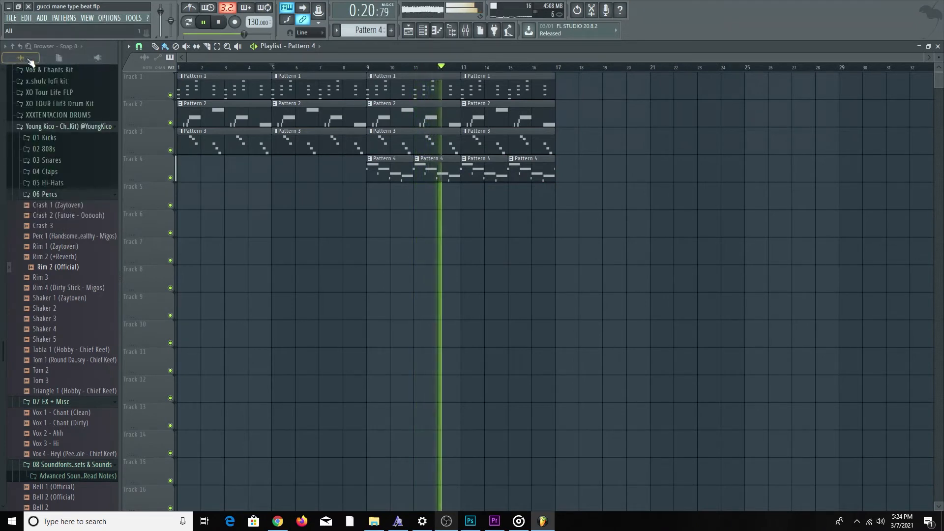
pyautogui.press('space')
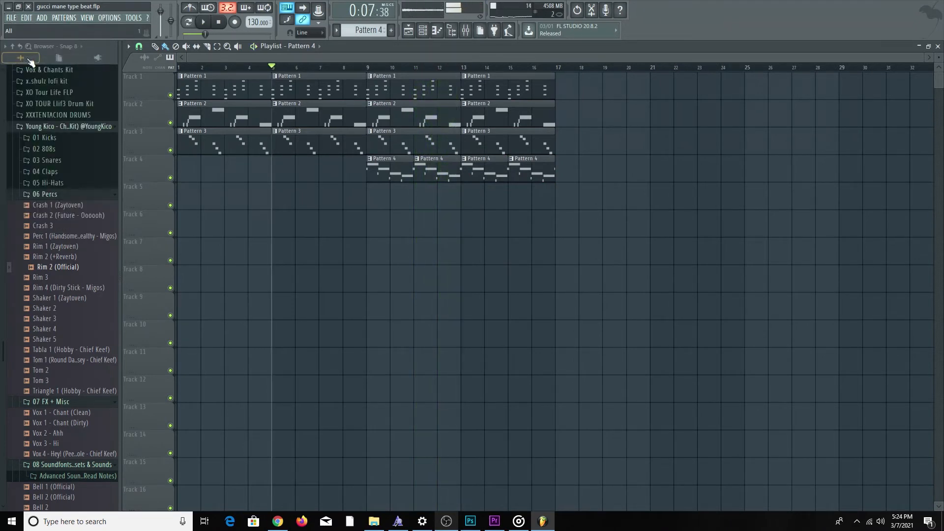
pyautogui.moveTo(222, 67); pyautogui.dragTo(178, 69)
# - Load the Snare 1 (Dirty) sample from the kit's 03 Snares folder into a new channel and close its sampler settings
pyautogui.click(65, 193)
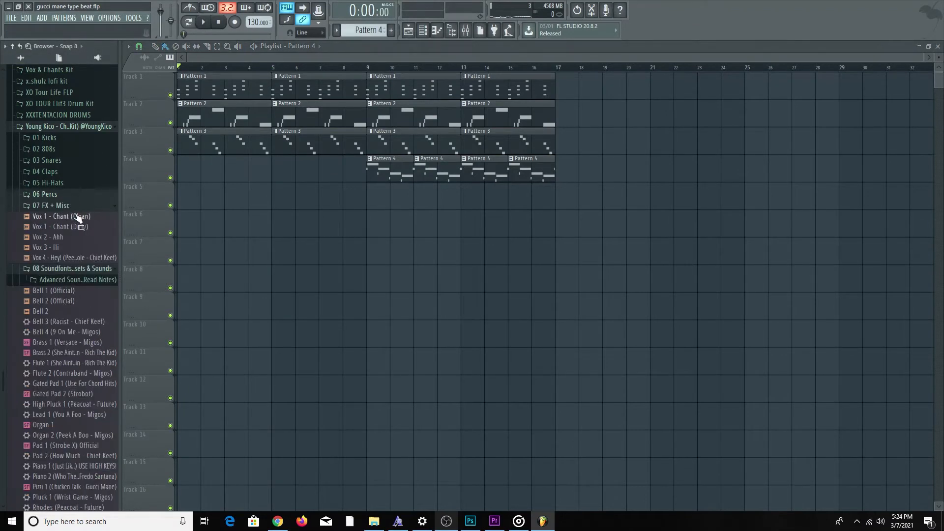
pyautogui.click(84, 164)
pyautogui.click(87, 182)
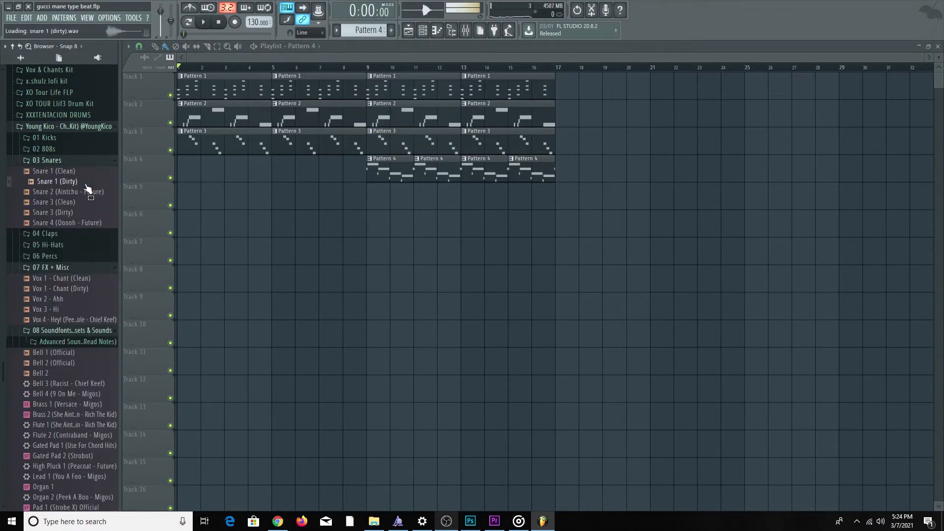
pyautogui.rightClick(91, 180)
pyautogui.click(104, 192)
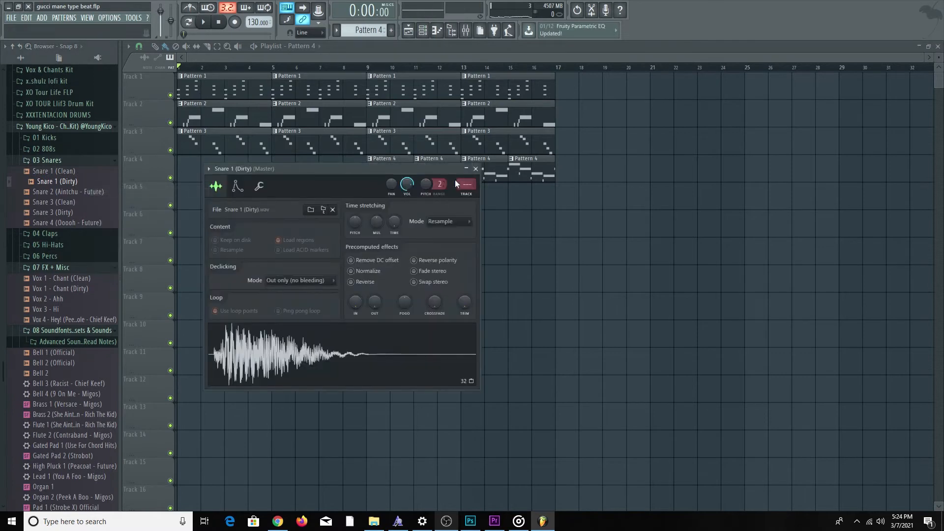
pyautogui.click(475, 169)
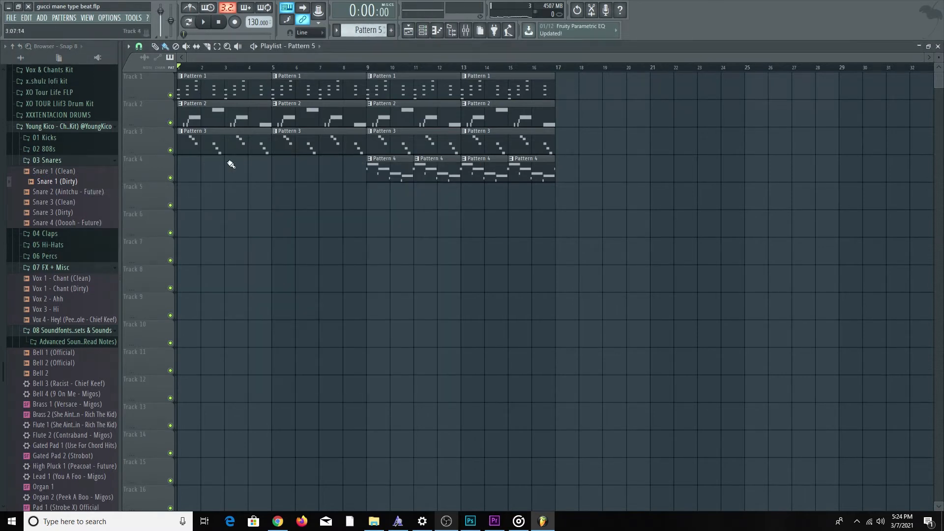
# - Fill Track 5 with Pattern 5 clips from bar 1 to 16 and add a Snare 1 (Dirty) hit on step 9 during playback
pyautogui.click(190, 199)
pyautogui.moveTo(237, 201); pyautogui.dragTo(389, 201)
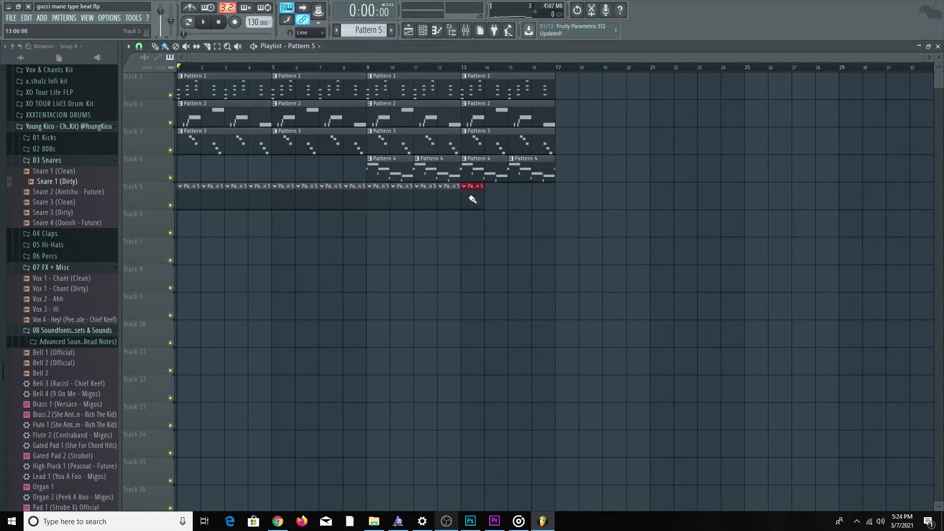
pyautogui.press('space')
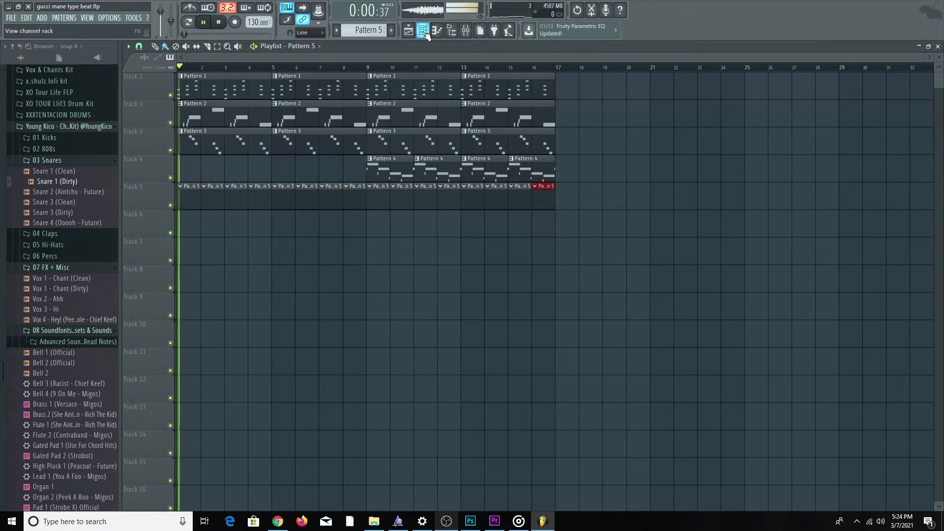
pyautogui.press('F6')
pyautogui.click(391, 222)
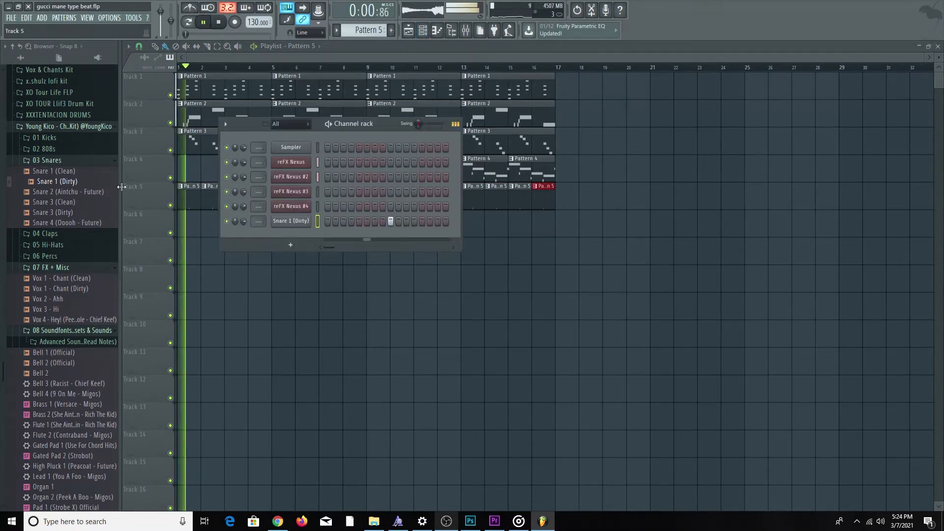
# - Load the Snare 3 (Dirty) sample into a new channel and close its sampler settings
pyautogui.click(89, 212)
pyautogui.rightClick(87, 209)
pyautogui.click(99, 222)
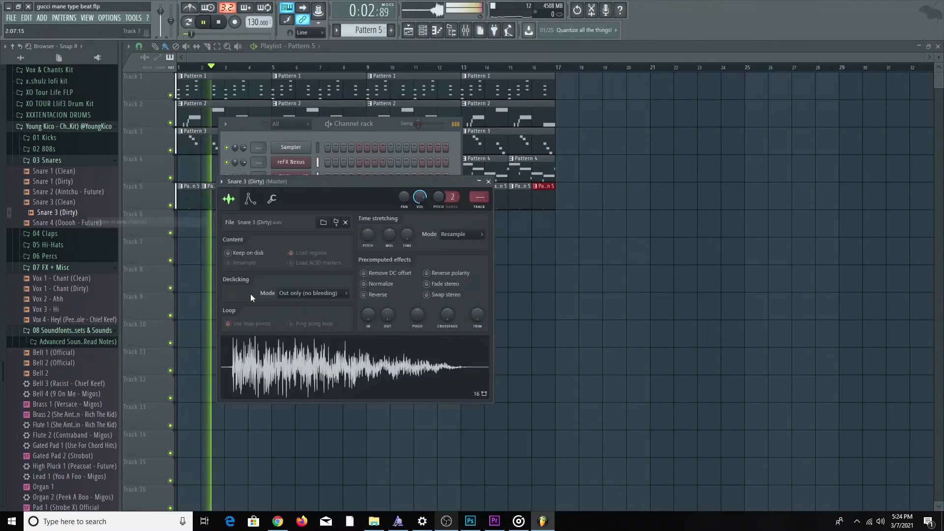
pyautogui.click(483, 193)
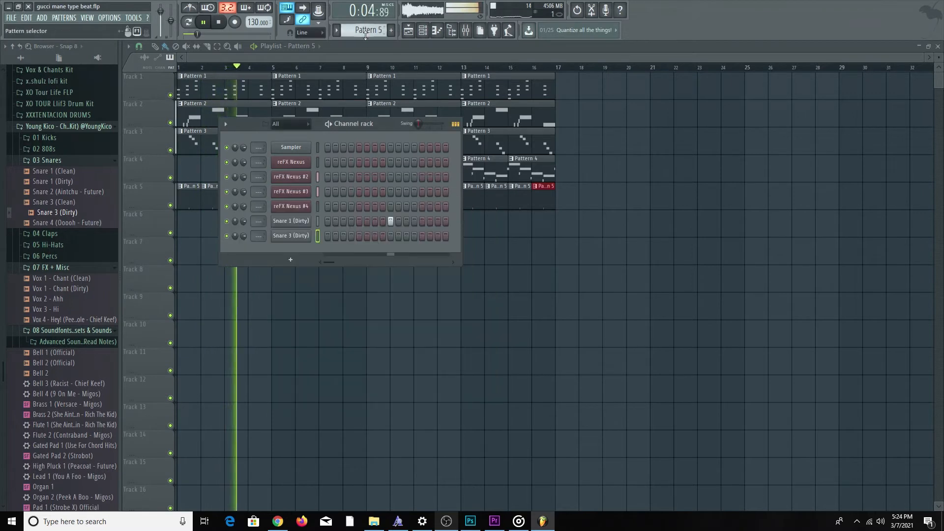
# - Stop playback and fill Track 6 with Pattern 7 clips from bar 1 to 16
pyautogui.press('space')
pyautogui.click(190, 225)
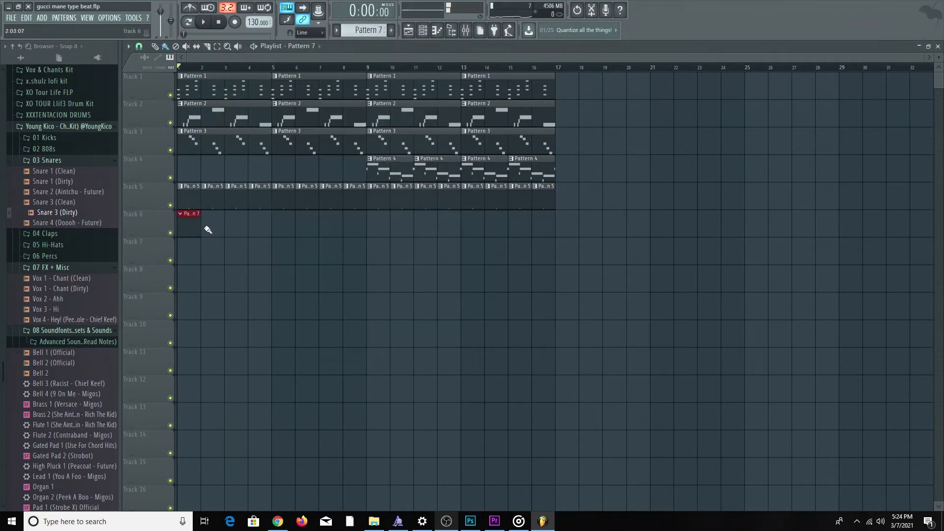
pyautogui.moveTo(196, 224); pyautogui.dragTo(287, 225)
pyautogui.moveTo(394, 224)
pyautogui.mouseDown()
pyautogui.moveTo(193, 231)
pyautogui.moveTo(398, 230)
pyautogui.moveTo(370, 230)
pyautogui.mouseUp()
# - Place Snare 3 (Dirty) hits on steps 15 and 19 of Pattern 7 while the arrangement plays
pyautogui.click(424, 31)
pyautogui.press('space')
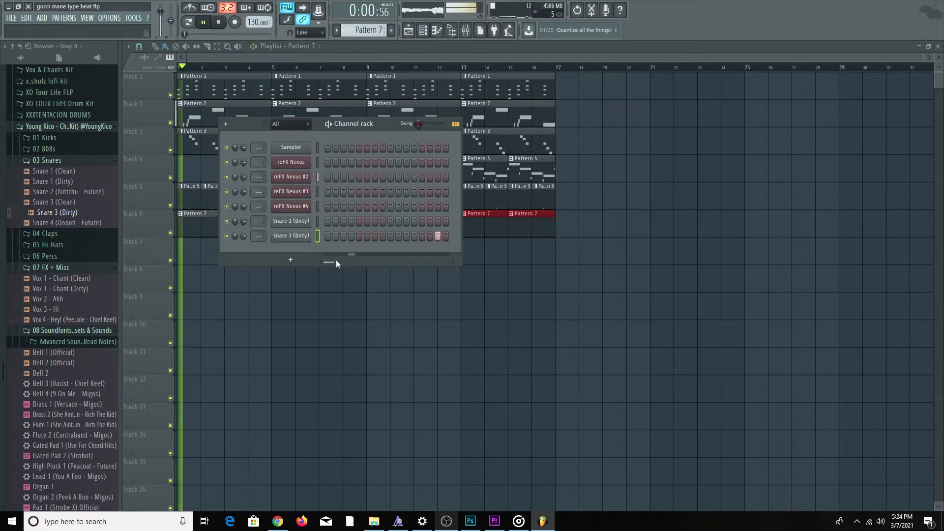
pyautogui.moveTo(335, 263); pyautogui.dragTo(342, 262)
pyautogui.click(422, 237)
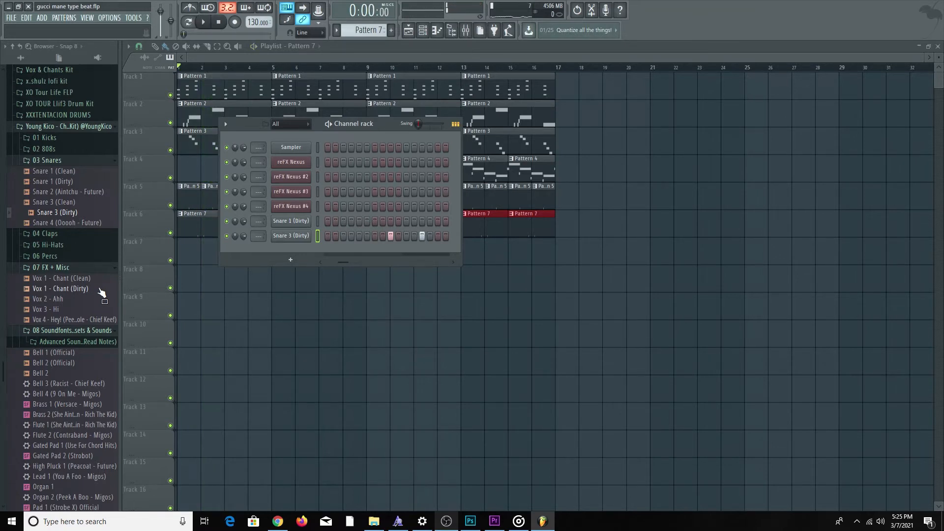
# - Load the Rim 1 (Zaytoven) sample from the 06 Percs folder into a new channel and close its sampler settings
pyautogui.click(91, 256)
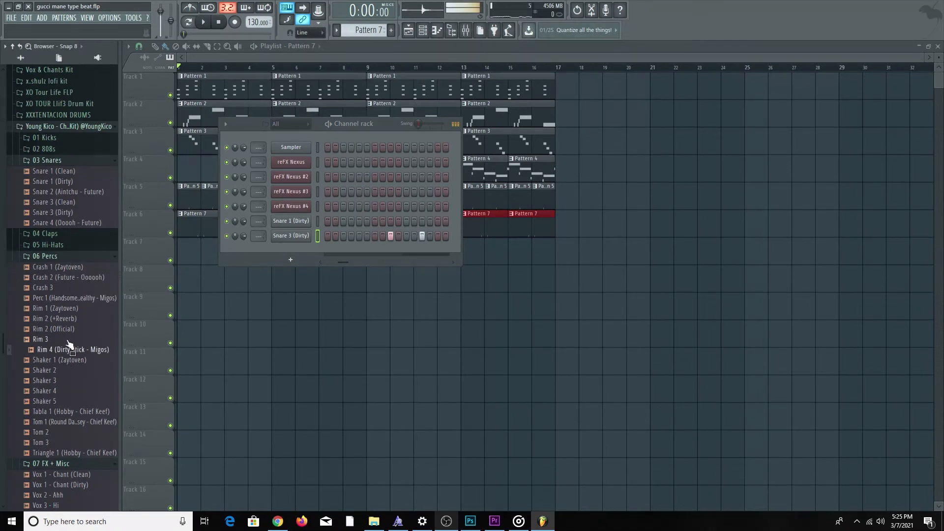
pyautogui.rightClick(65, 313)
pyautogui.click(118, 318)
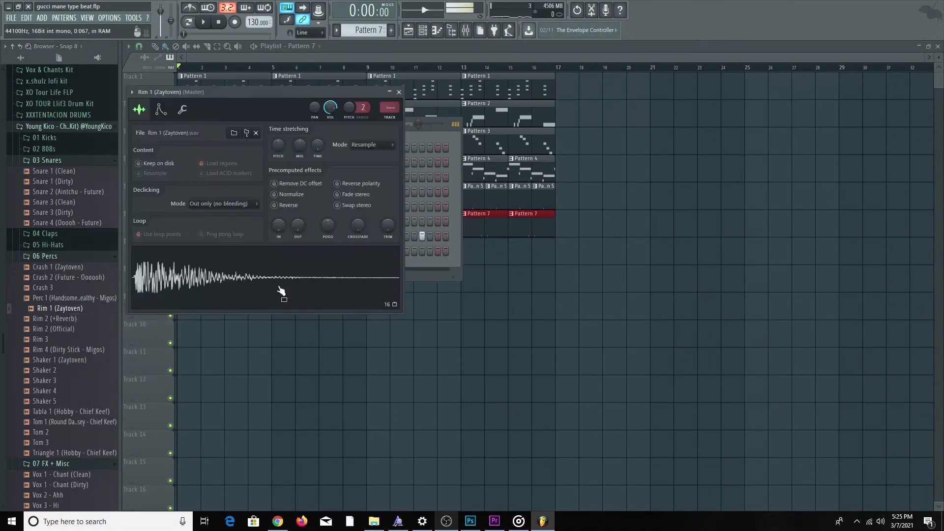
pyautogui.click(399, 92)
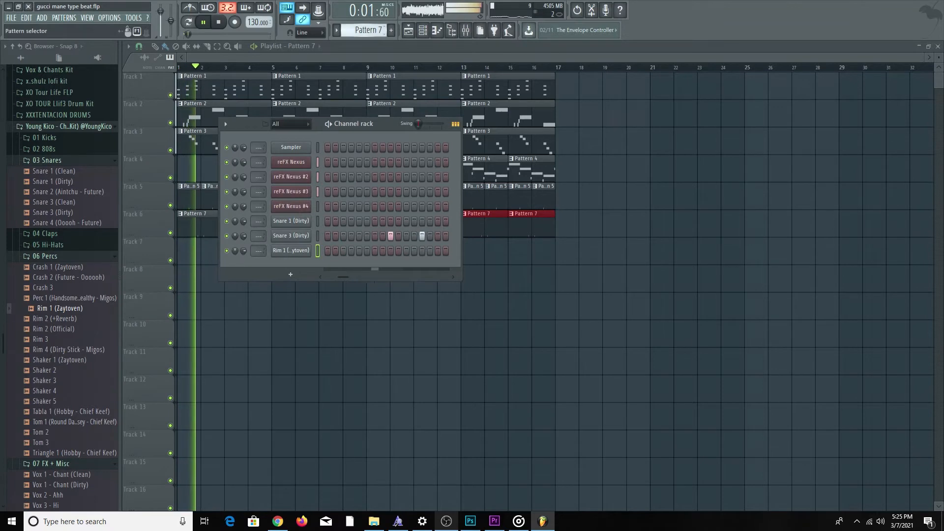
# - Place a Pattern 8 clip in bar 2 of Track 7 and add Rim 1 (Zaytoven) hits on steps 13 to 15
pyautogui.scroll(1, 369, 30)
pyautogui.click(211, 249)
pyautogui.press('space')
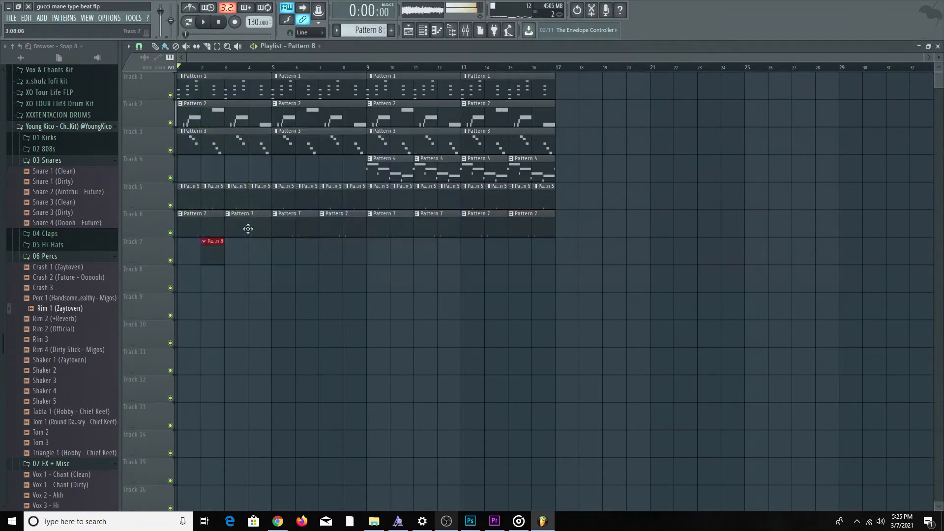
pyautogui.click(423, 31)
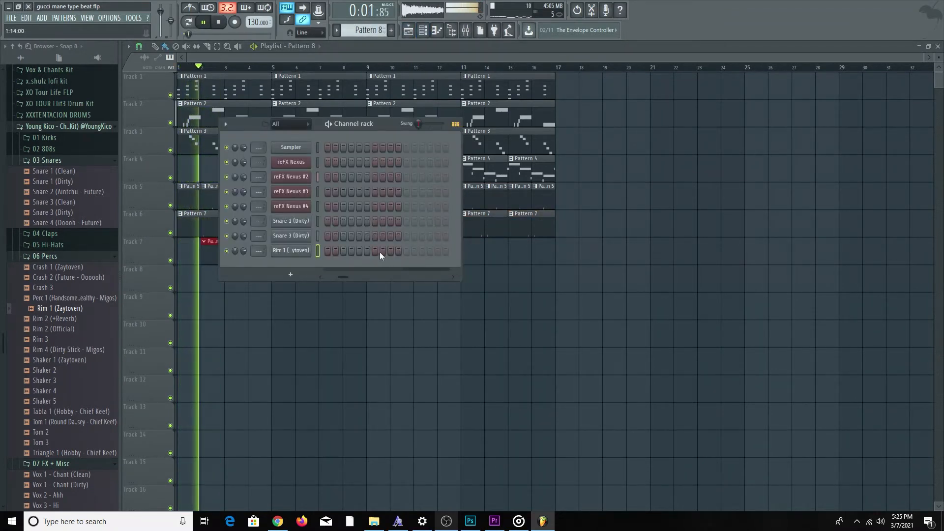
pyautogui.moveTo(375, 253); pyautogui.dragTo(389, 254)
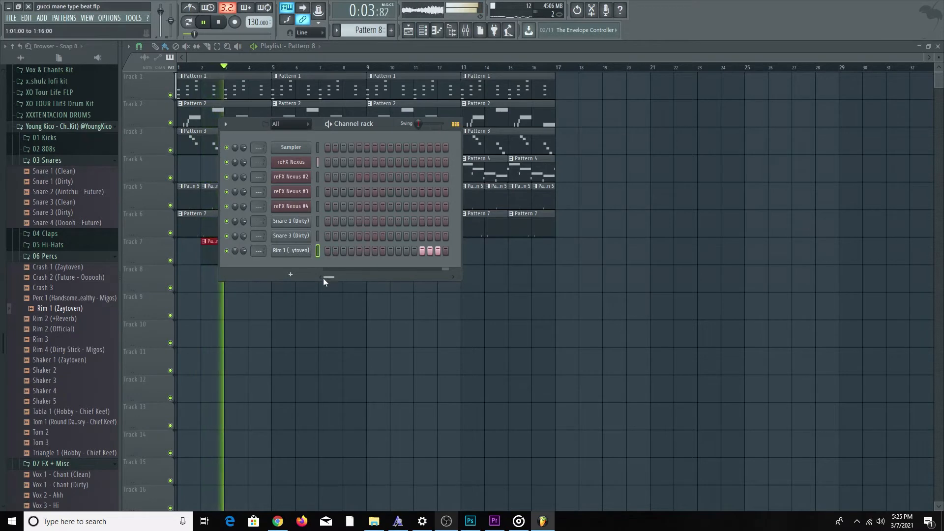
# - Stop playback and repeat the Pattern 8 clip in every second bar of Track 7 up to bar 16
pyautogui.press('space')
pyautogui.click(340, 344)
pyautogui.rightClick(341, 346)
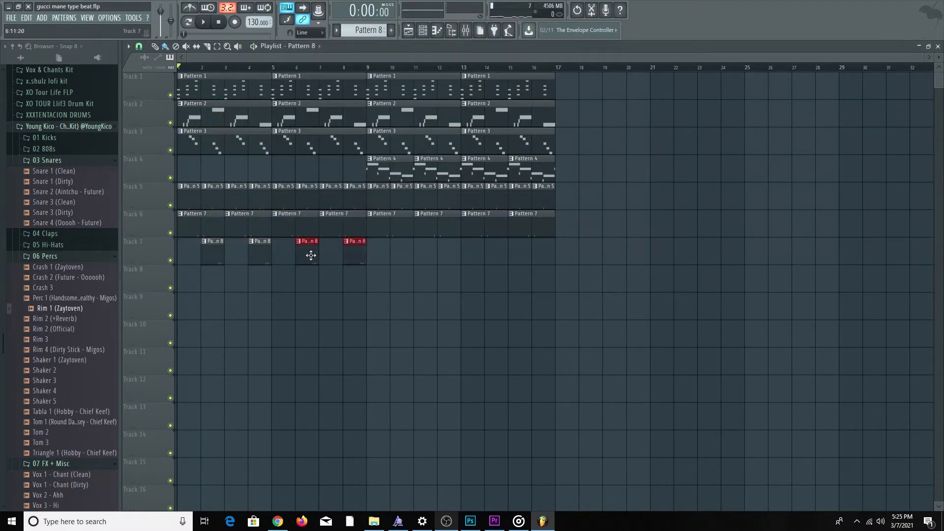
pyautogui.moveTo(340, 257); pyautogui.dragTo(408, 251)
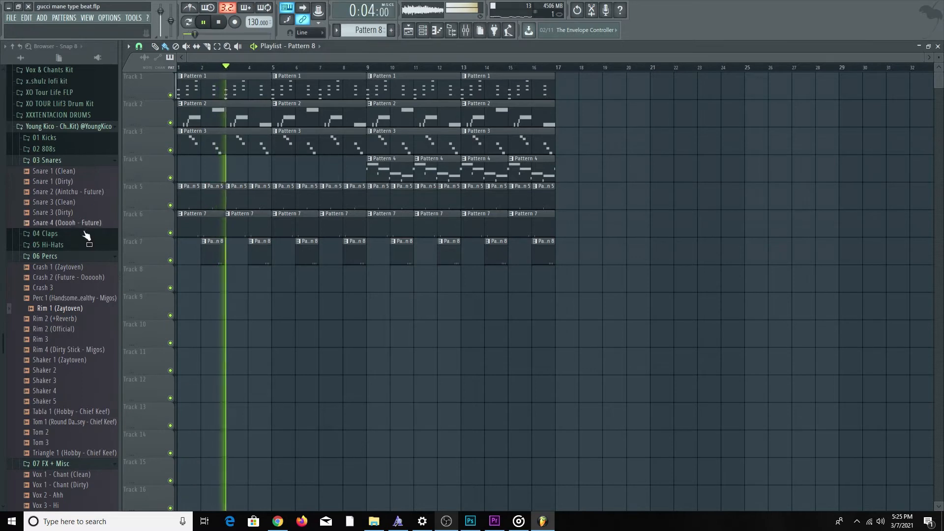
# - Collapse the kit's 06 Percs, 07 FX + Misc, 03 Snares and 08 Soundfonts, Presets & Sounds folders while the arrangement plays
pyautogui.click(79, 258)
pyautogui.click(81, 269)
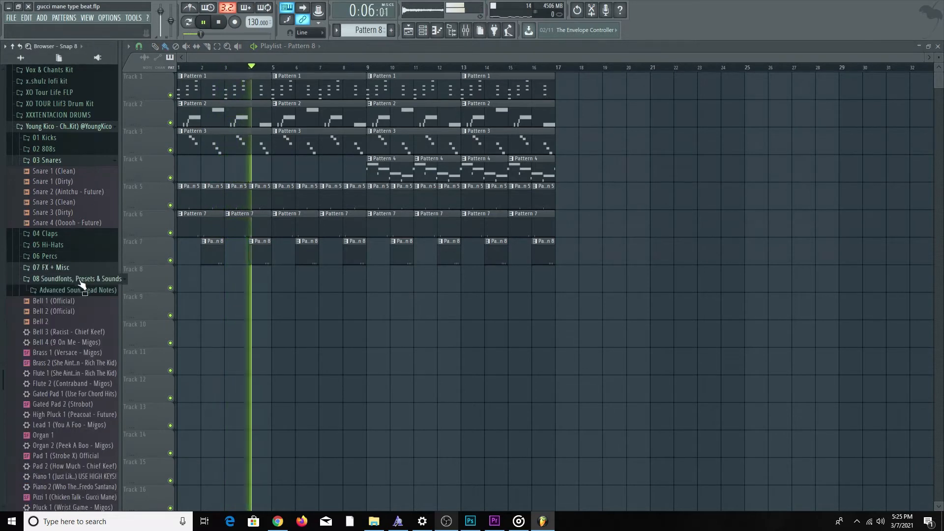
pyautogui.scroll(2, 68, 244)
pyautogui.click(48, 222)
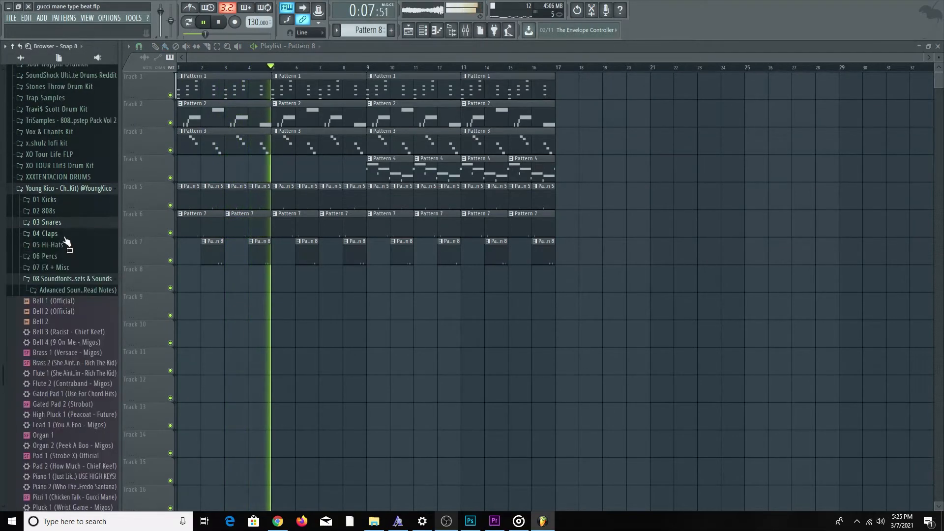
pyautogui.click(75, 279)
pyautogui.click(77, 280)
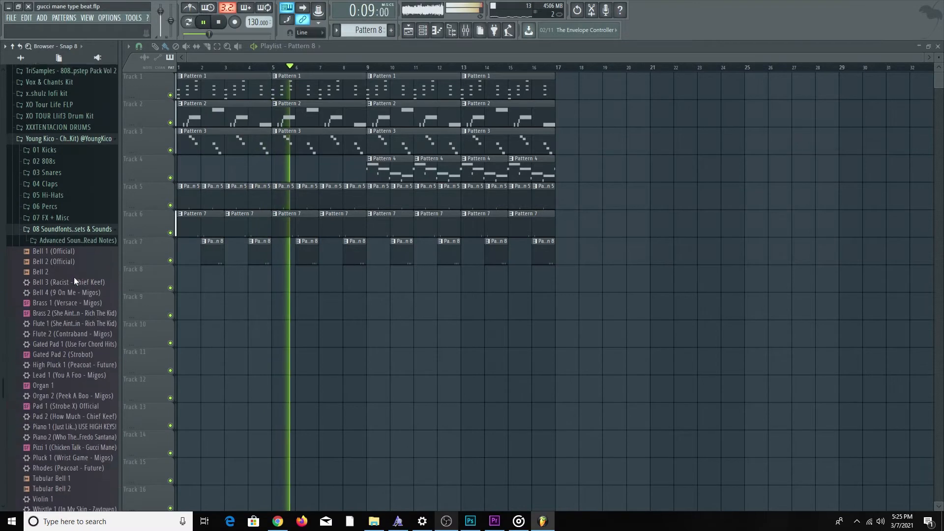
pyautogui.click(76, 225)
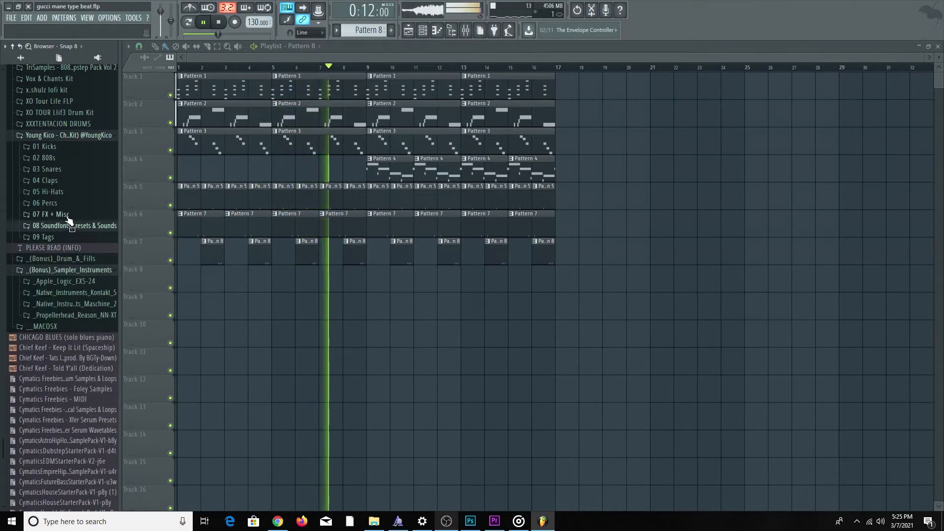
# - Browse the kit's 808s, Percs and FX + Misc folders, auditioning Crash 3 and Vox 1 - Chant (Dirty) over the arrangement
pyautogui.scroll(2, 69, 220)
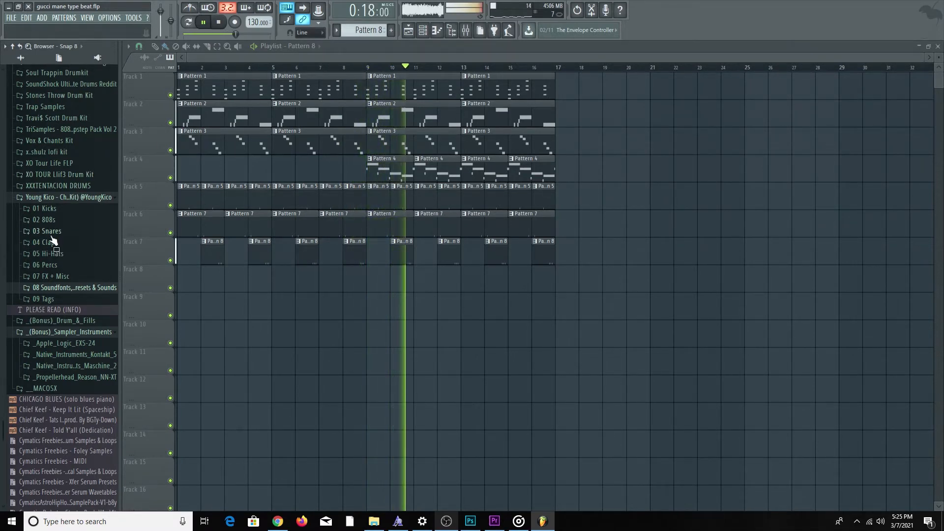
pyautogui.click(77, 219)
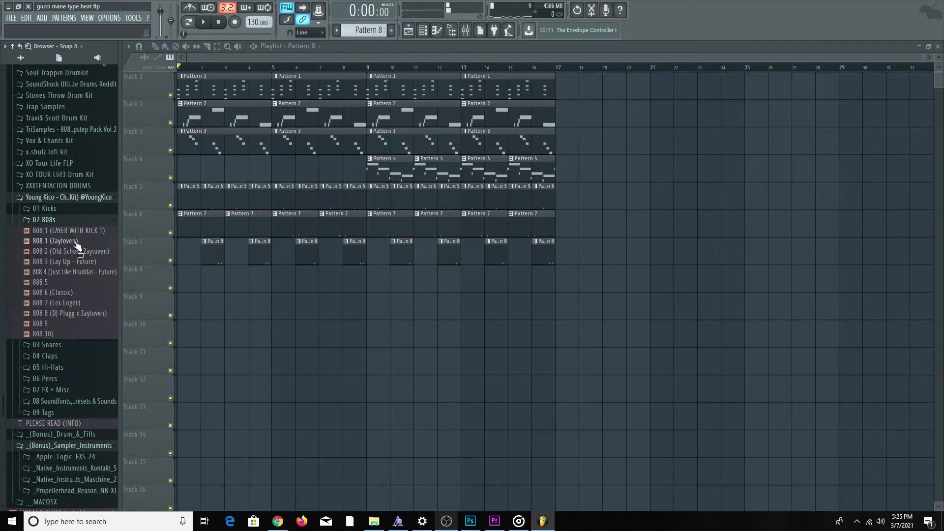
pyautogui.click(79, 222)
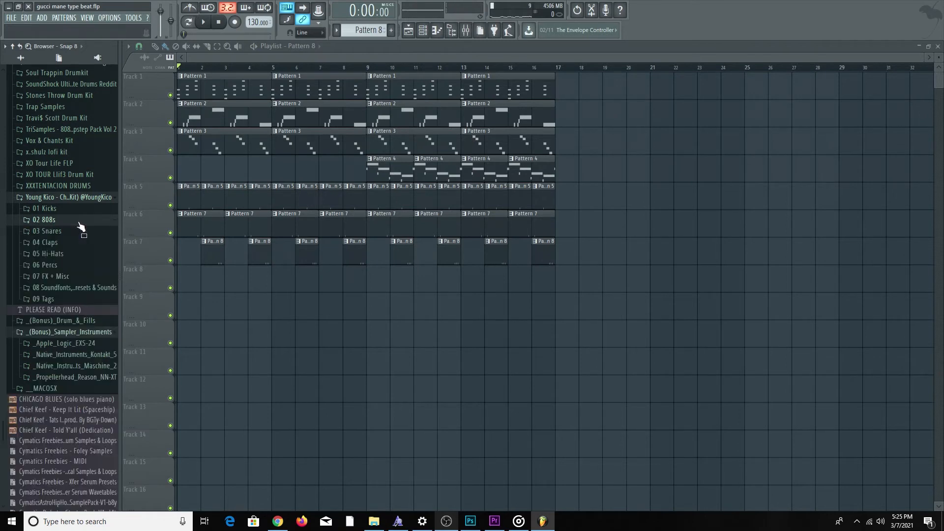
pyautogui.click(69, 266)
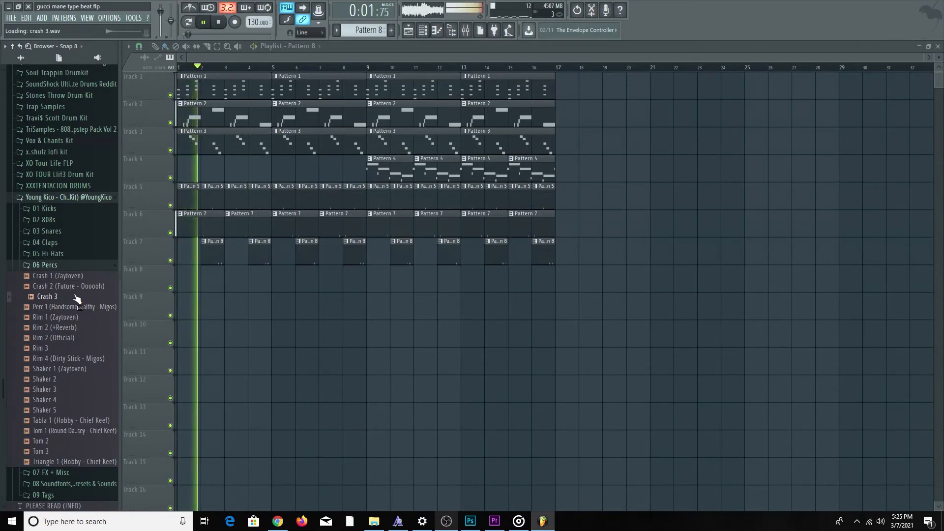
pyautogui.click(79, 472)
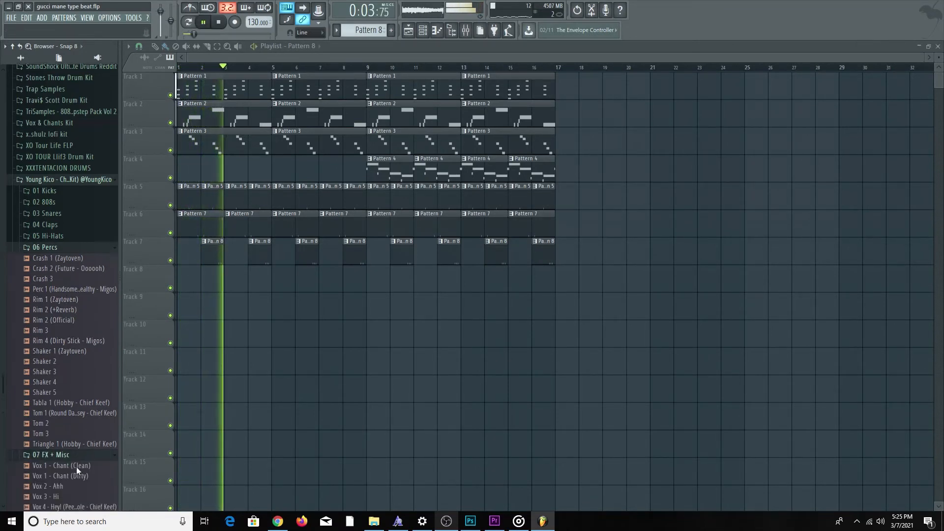
pyautogui.scroll(-3, 78, 445)
pyautogui.click(74, 352)
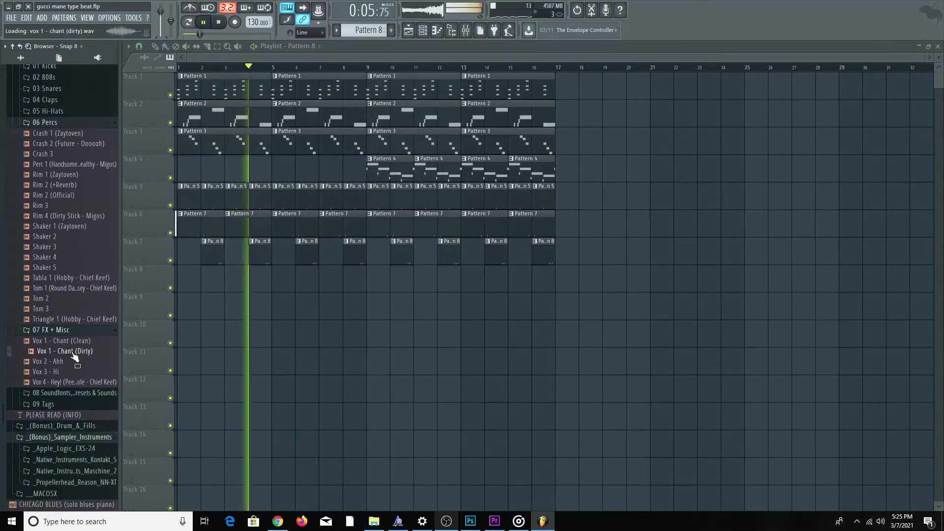
pyautogui.press('space')
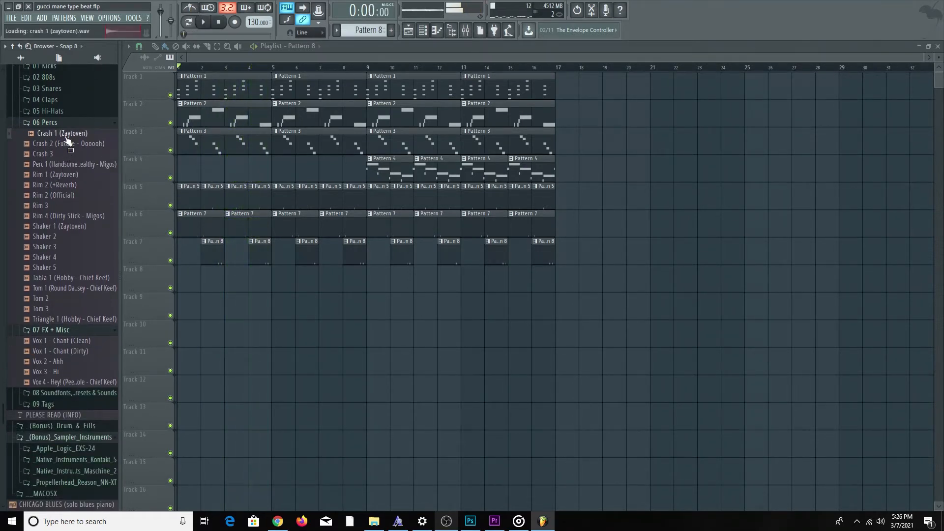
# - Load the Crash 1 (Zaytoven) sample into a new channel and close its sampler settings
pyautogui.rightClick(68, 134)
pyautogui.click(91, 143)
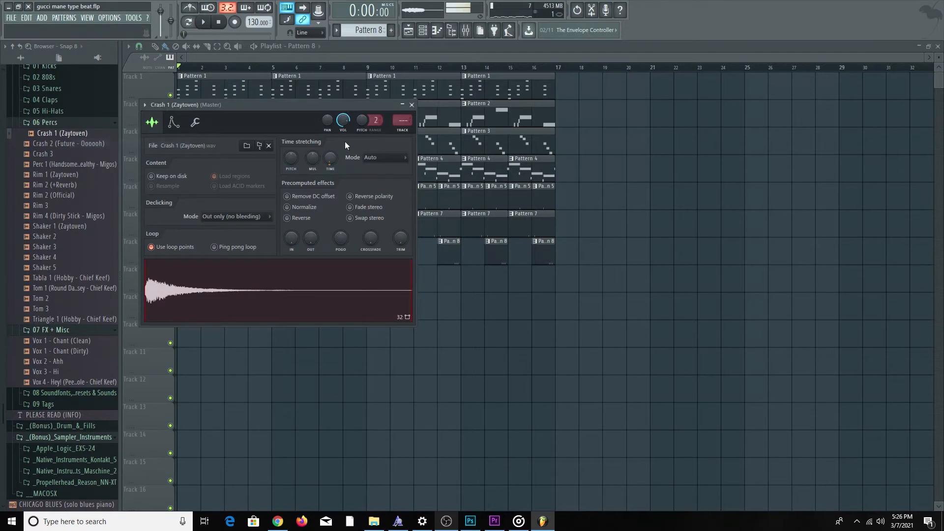
pyautogui.press('space')
pyautogui.click(412, 105)
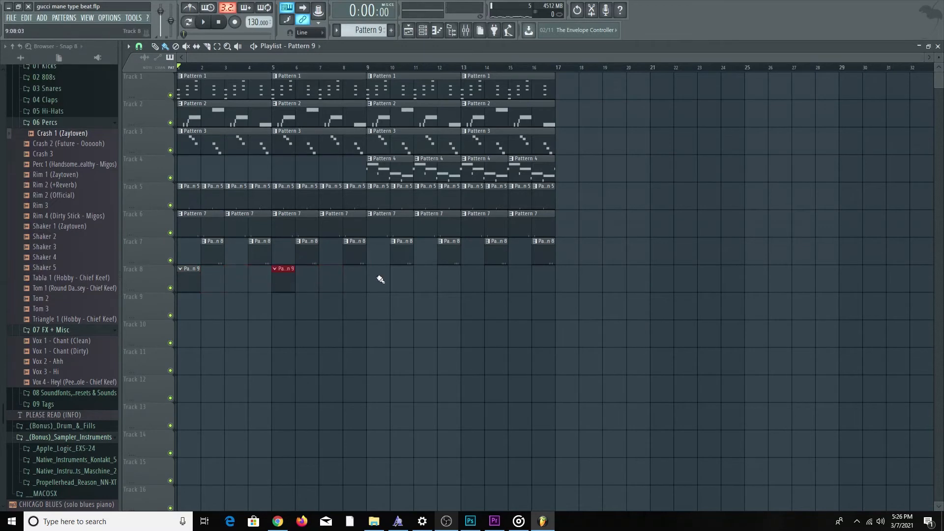
# - Place Pattern 9 clips every four bars on Track 8 from bar 1 to 13 and add a Crash 1 (Zaytoven) hit on step 1
pyautogui.click(422, 31)
pyautogui.click(328, 266)
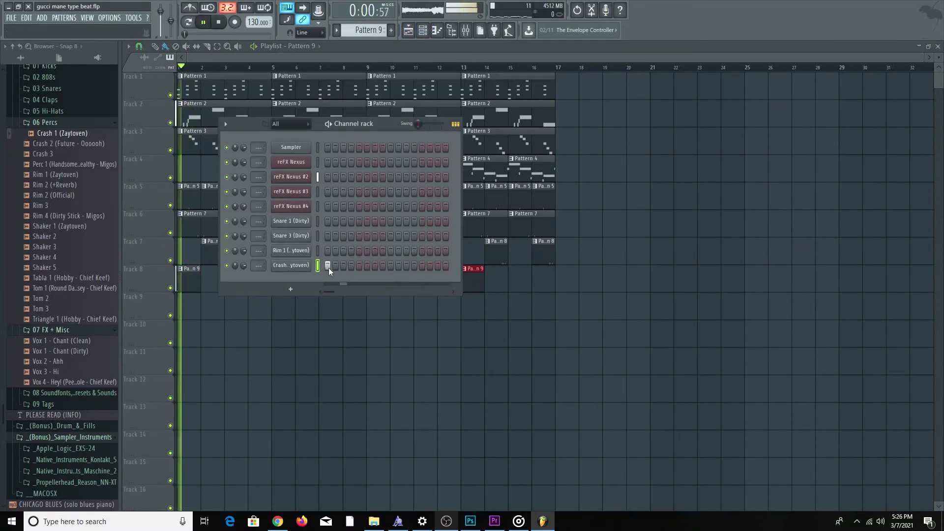
pyautogui.scroll(3, 58, 187)
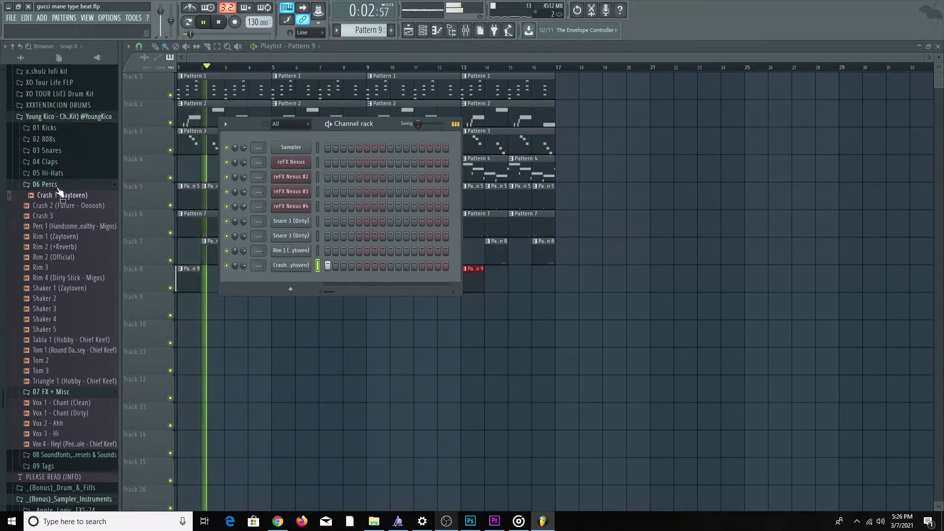
# - Collapse the 06 Percs folder, load Vox 1 - Chant (Dirty) into a new channel and close its sampler settings
pyautogui.press('space')
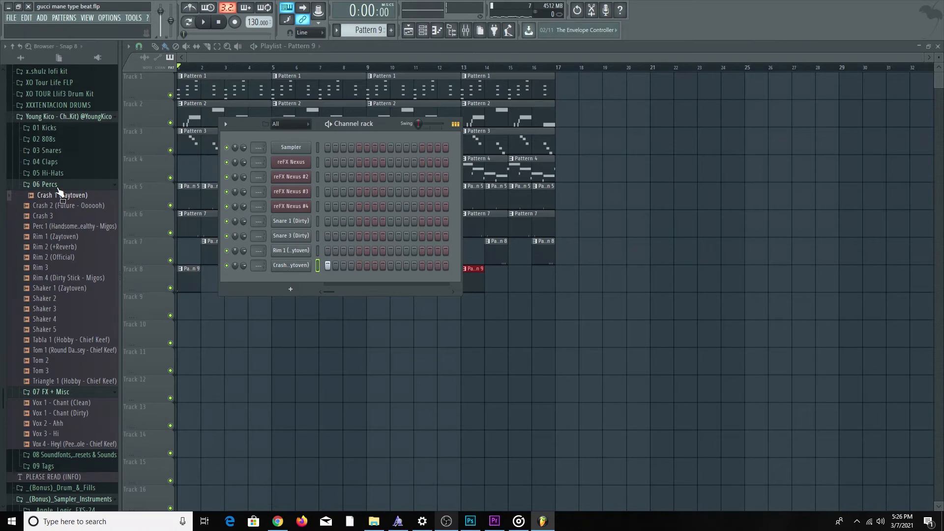
pyautogui.click(57, 186)
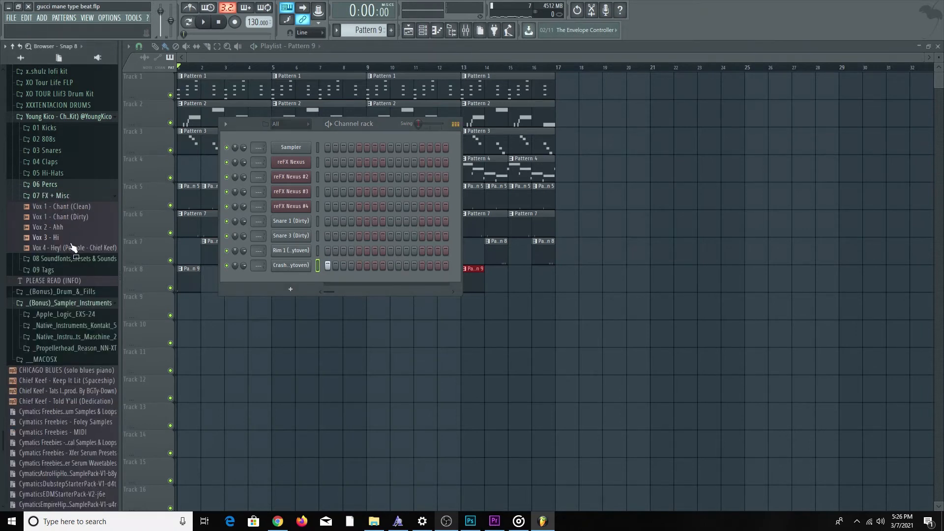
pyautogui.rightClick(78, 217)
pyautogui.click(118, 227)
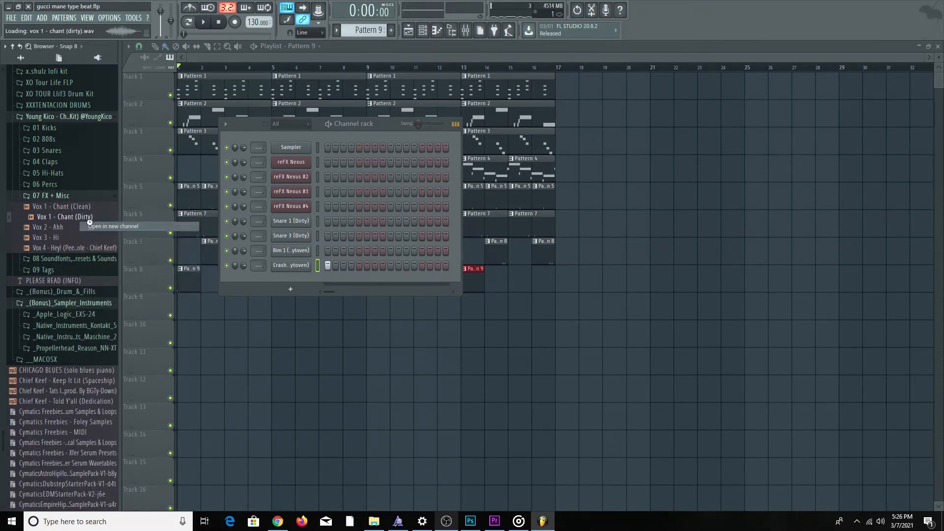
pyautogui.click(424, 118)
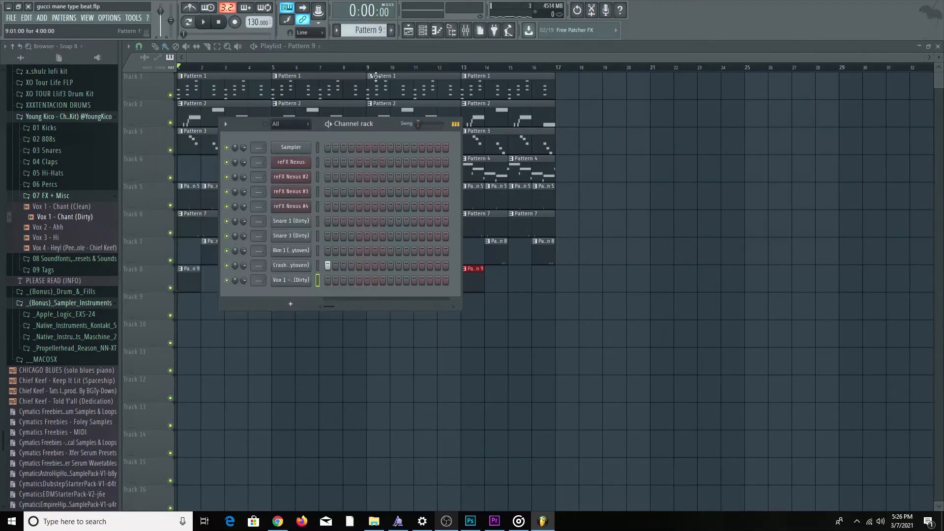
# - Place a Pattern 10 clip at bar 1 of Track 9 and shorten it to one bar
pyautogui.click(180, 308)
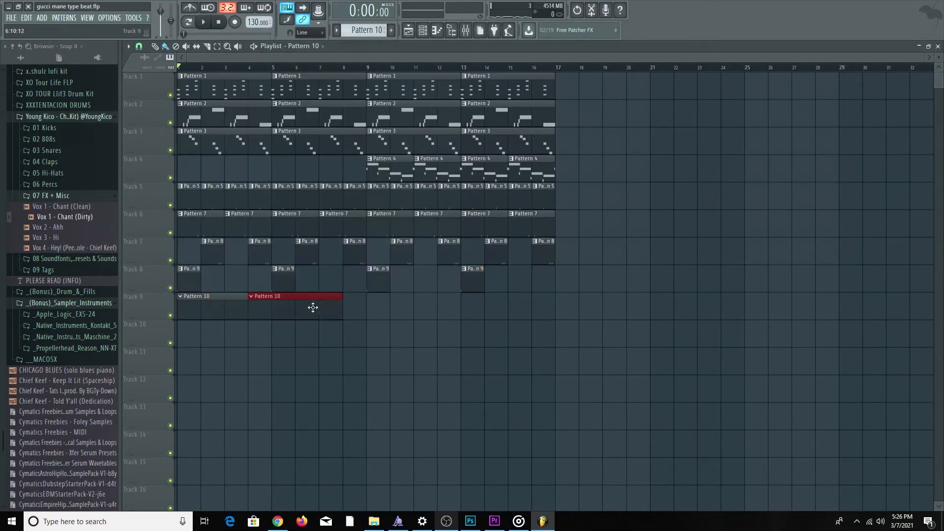
pyautogui.moveTo(395, 308); pyautogui.dragTo(200, 302)
pyautogui.click(262, 335)
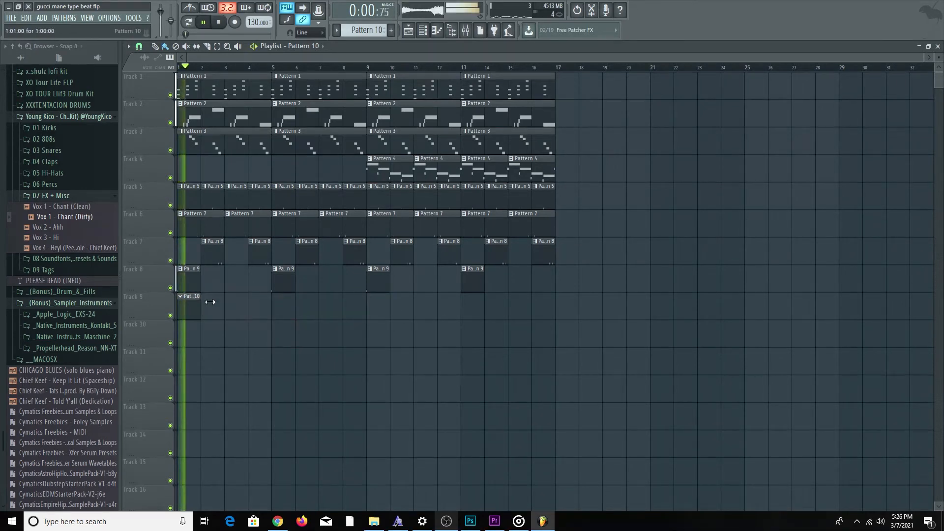
# - Add Vox 1 - Chant (Dirty) hits on steps 13 and 15 of Pattern 10
pyautogui.click(422, 30)
pyautogui.click(422, 281)
pyautogui.click(437, 280)
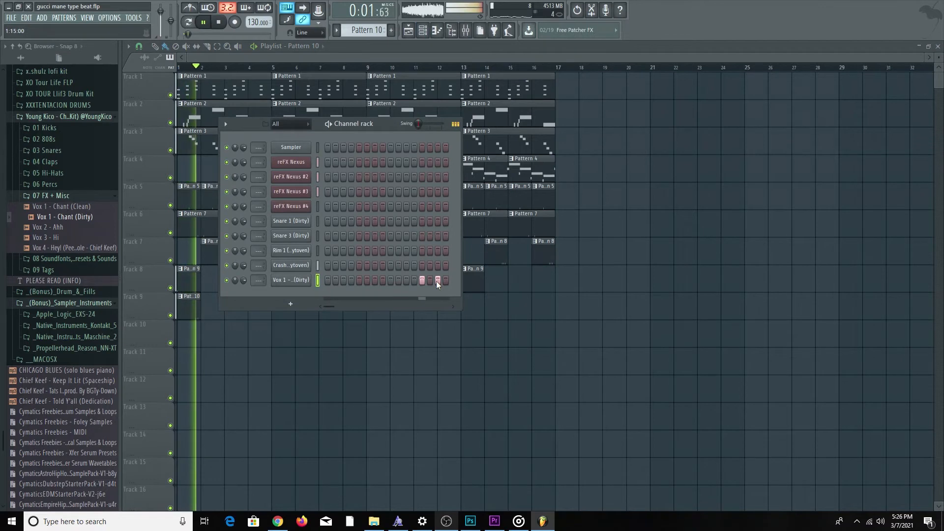
pyautogui.press('space')
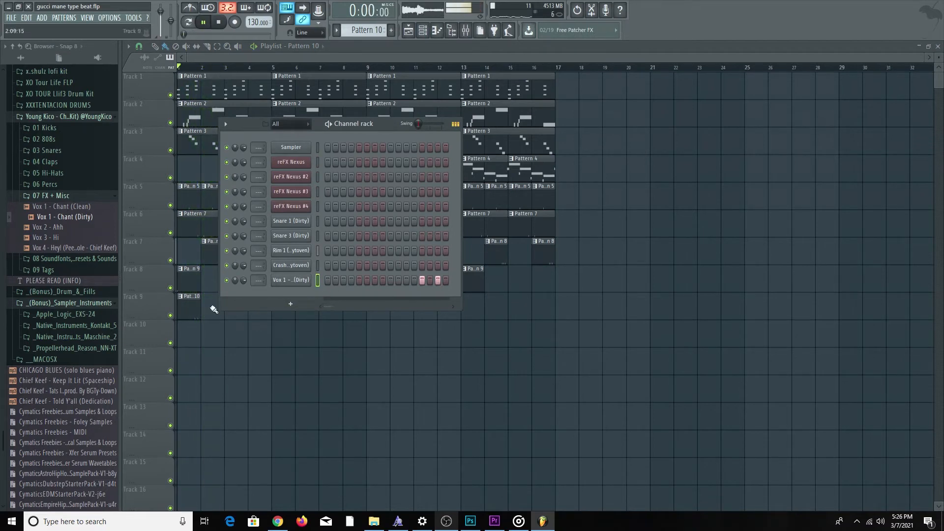
# - Repeat the one-bar Pattern 10 clip along Track 9 so it fills every bar through bar 16
pyautogui.press('space')
pyautogui.click(200, 310)
pyautogui.click(206, 310)
pyautogui.moveTo(239, 305)
pyautogui.mouseDown()
pyautogui.moveTo(183, 308)
pyautogui.moveTo(229, 306)
pyautogui.mouseUp()
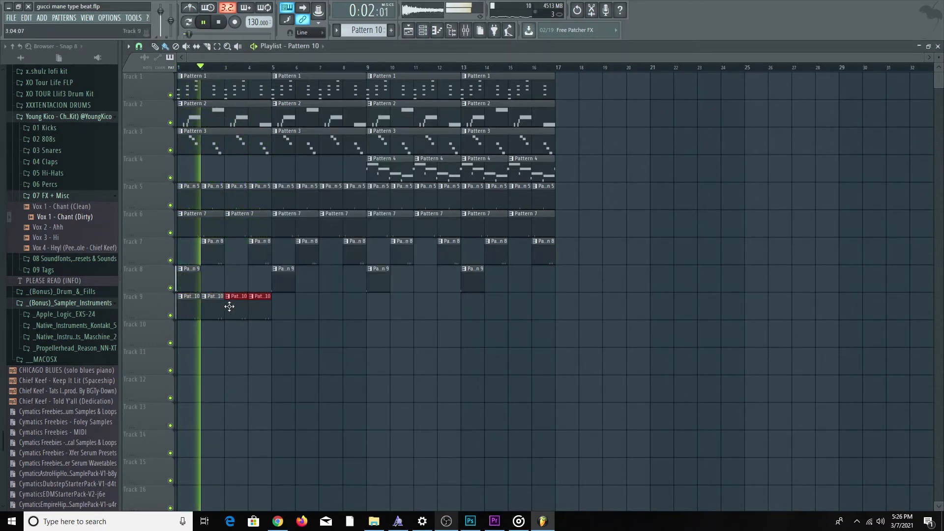
pyautogui.moveTo(295, 308)
pyautogui.mouseDown()
pyautogui.moveTo(191, 311)
pyautogui.moveTo(282, 308)
pyautogui.mouseUp()
pyautogui.moveTo(388, 308)
pyautogui.mouseDown()
pyautogui.moveTo(184, 311)
pyautogui.moveTo(372, 311)
pyautogui.mouseUp()
pyautogui.click(419, 340)
pyautogui.rightClick(418, 340)
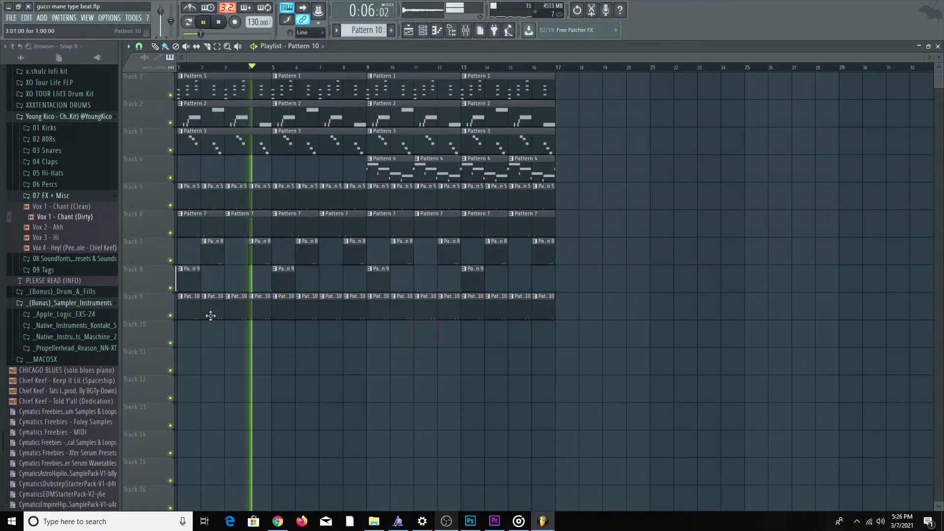
# - Expand the kit's 02 808s folder, audition 808 1 (Zaytoven) and load it into a new channel
pyautogui.scroll(3, 60, 212)
pyautogui.scroll(2, 60, 216)
pyautogui.click(59, 263)
pyautogui.click(74, 284)
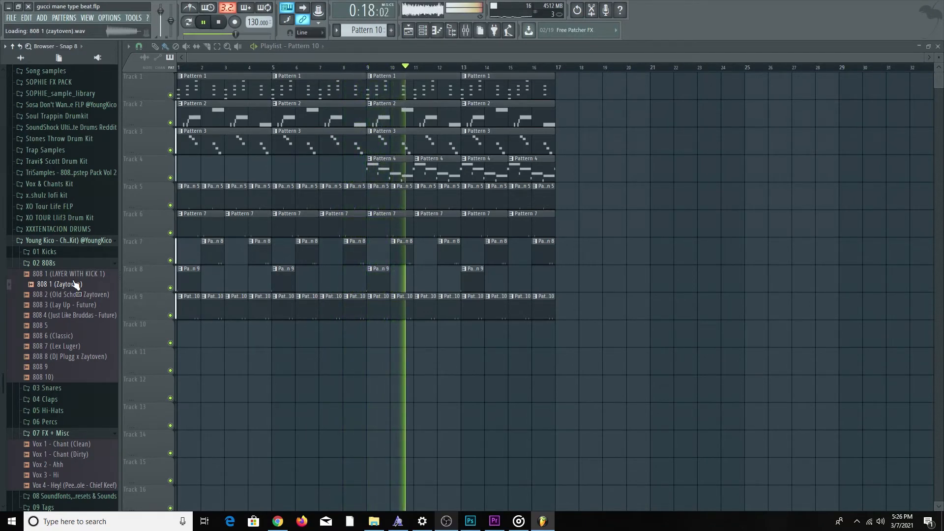
pyautogui.rightClick(74, 282)
pyautogui.click(94, 293)
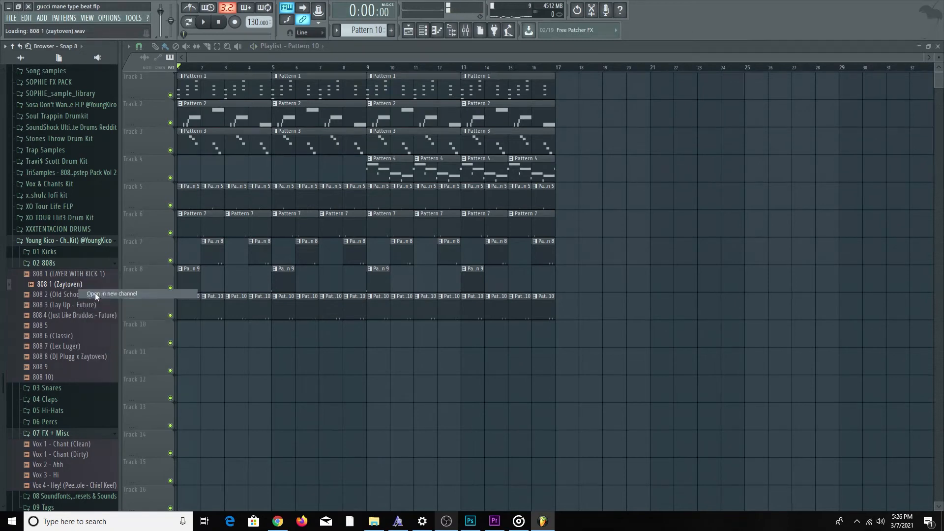
# - Detect the 808 1 (Zaytoven) sample's pitch regions in Edison and set the channel's root note to D5
pyautogui.rightClick(276, 307)
pyautogui.click(285, 322)
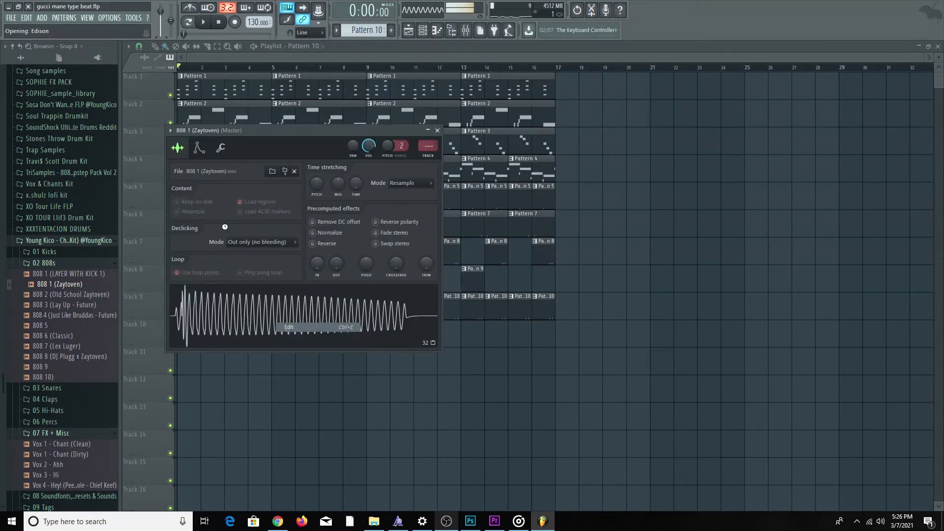
pyautogui.click(224, 160)
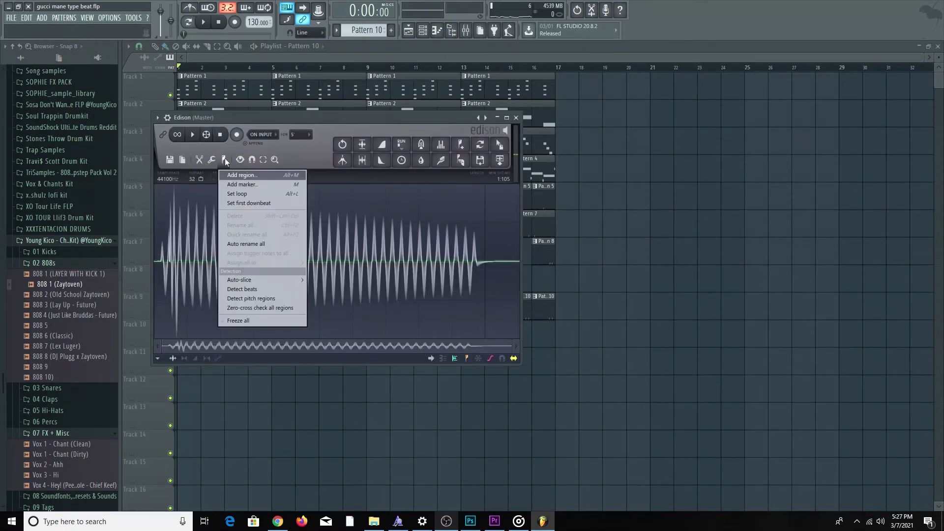
pyautogui.click(239, 299)
pyautogui.click(516, 118)
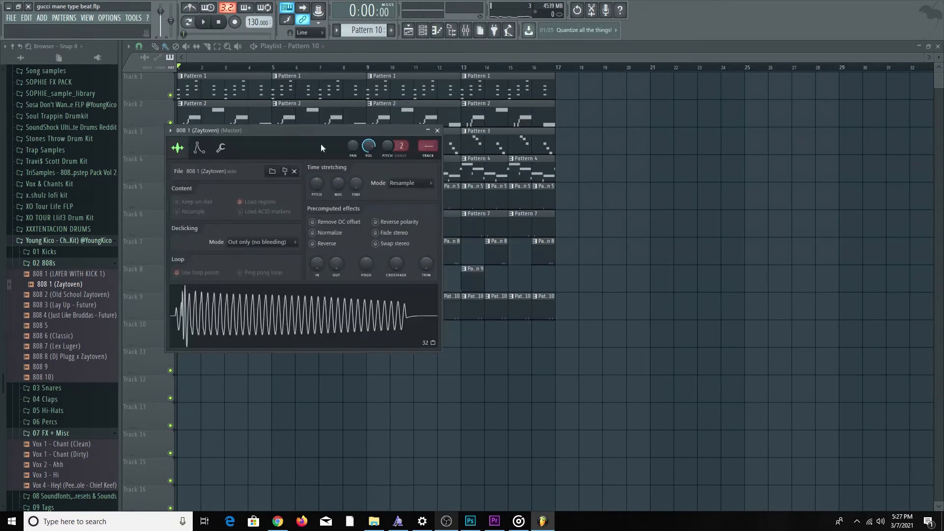
pyautogui.click(220, 148)
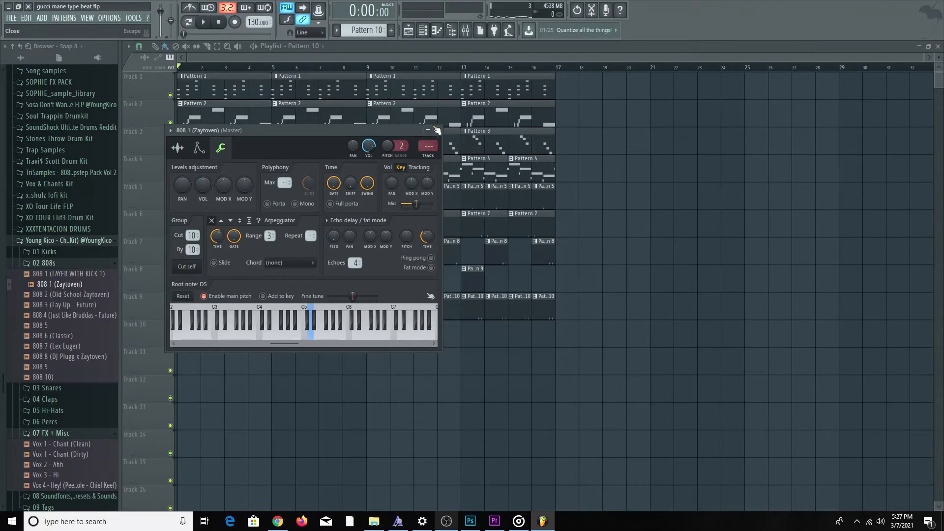
pyautogui.click(437, 130)
# - Start a new pattern and place four four-bar Pattern 11 clips on Track 10, covering bars 1 to 16
pyautogui.press('space')
pyautogui.scroll(1, 364, 30)
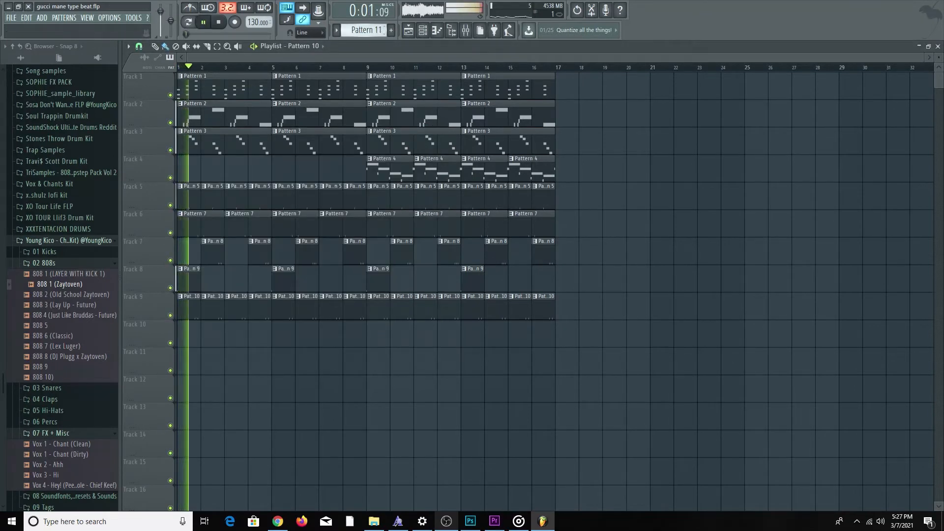
pyautogui.click(199, 326)
pyautogui.moveTo(196, 330)
pyautogui.mouseDown()
pyautogui.moveTo(327, 326)
pyautogui.moveTo(332, 340)
pyautogui.moveTo(201, 338)
pyautogui.mouseUp()
pyautogui.moveTo(198, 337); pyautogui.dragTo(381, 338)
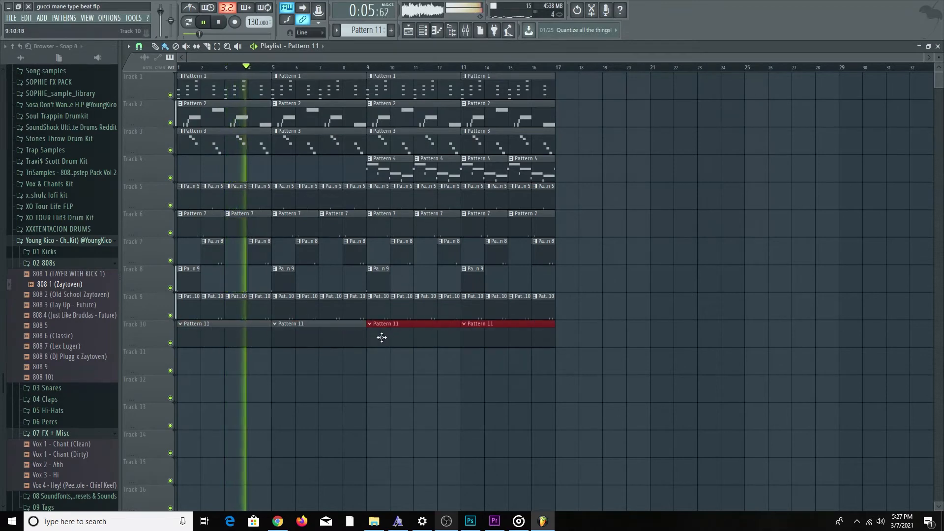
# - Open the piano roll of the 808 1 (Zaytoven) channel and set its snap to 1/4 beat
pyautogui.click(423, 30)
pyautogui.rightClick(315, 284)
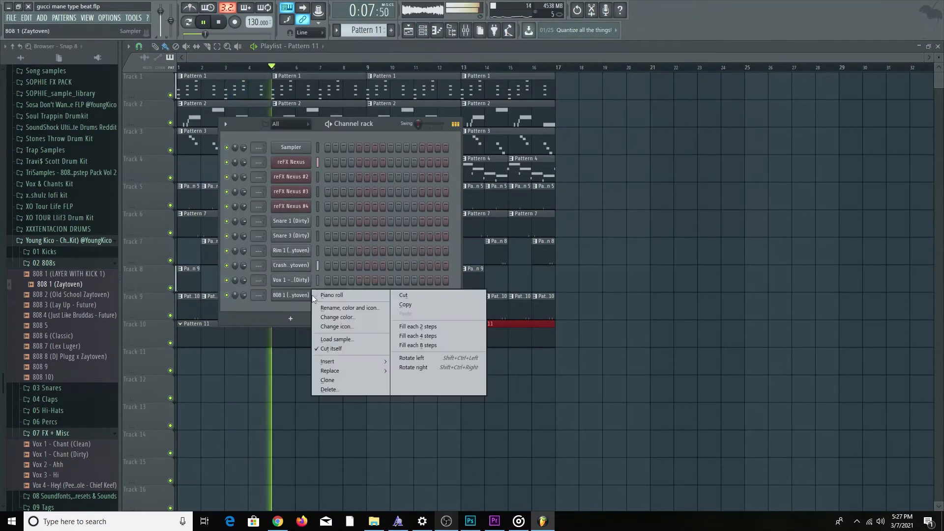
pyautogui.click(335, 295)
pyautogui.click(156, 47)
pyautogui.click(156, 154)
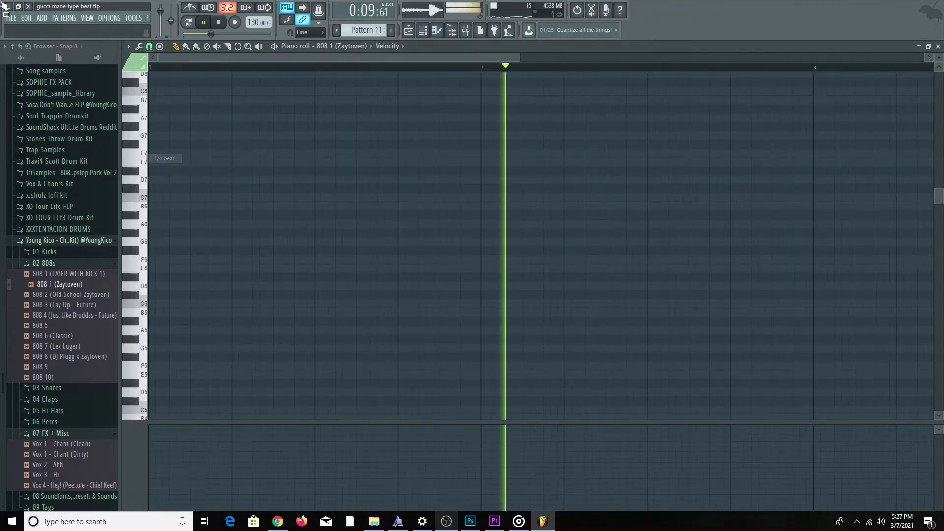
# - Save the project and restart playback
pyautogui.click(11, 18)
pyautogui.click(20, 60)
pyautogui.press('space')
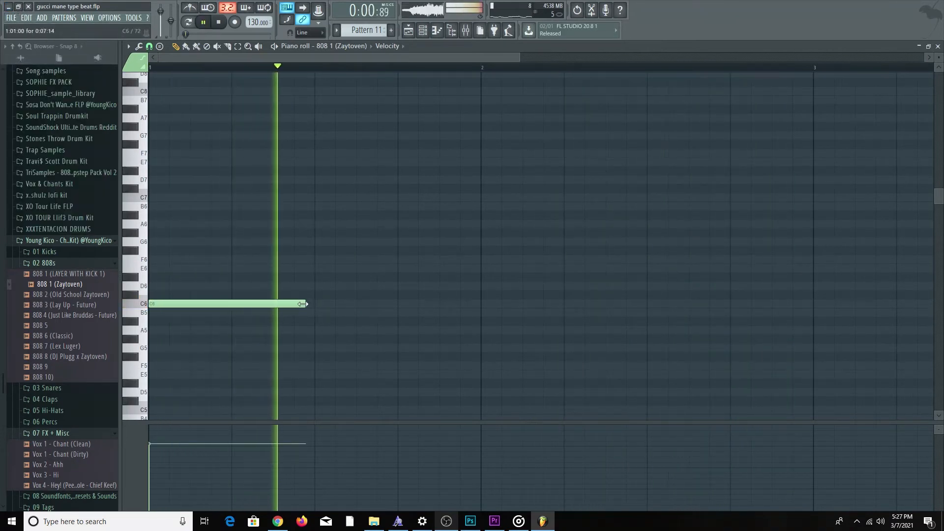
# - Draw short 808 notes: C5 at the start of bar 1, D#5 on its fourth beat and F5 on beat 3 of bar 2
pyautogui.moveTo(305, 304); pyautogui.dragTo(201, 304)
pyautogui.scroll(-4, 209, 305)
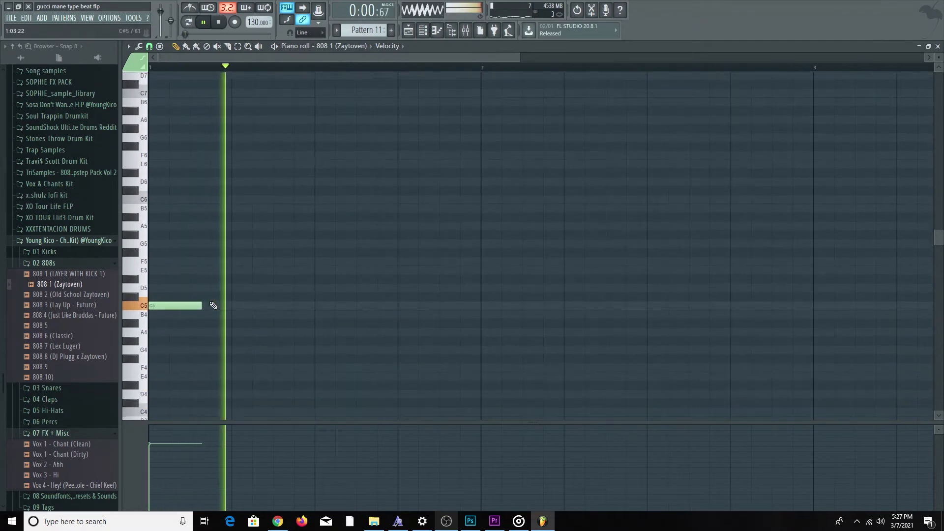
pyautogui.click(271, 304)
pyautogui.keyDown('ctrl'); pyautogui.scroll(-2, 295, 315); pyautogui.keyUp('ctrl')
pyautogui.keyDown('ctrl'); pyautogui.scroll(-1, 295, 317); pyautogui.keyUp('ctrl')
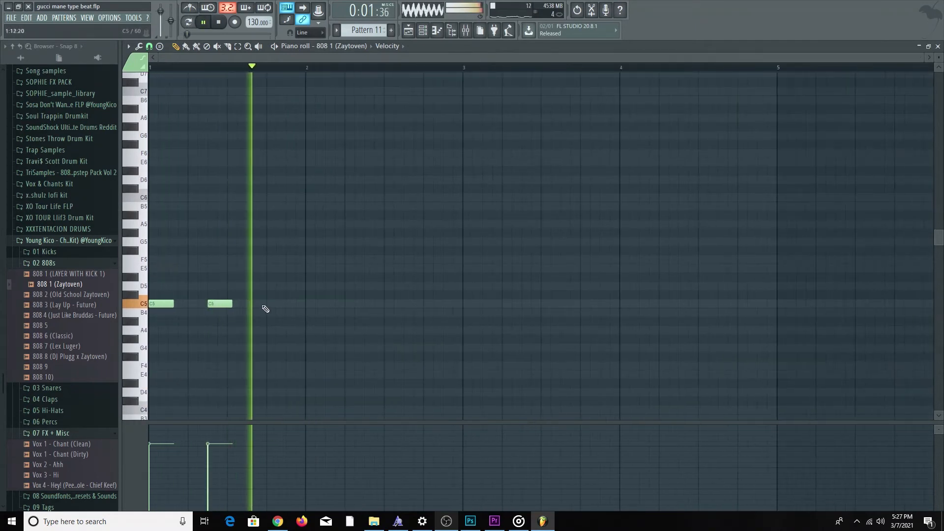
pyautogui.rightClick(213, 304)
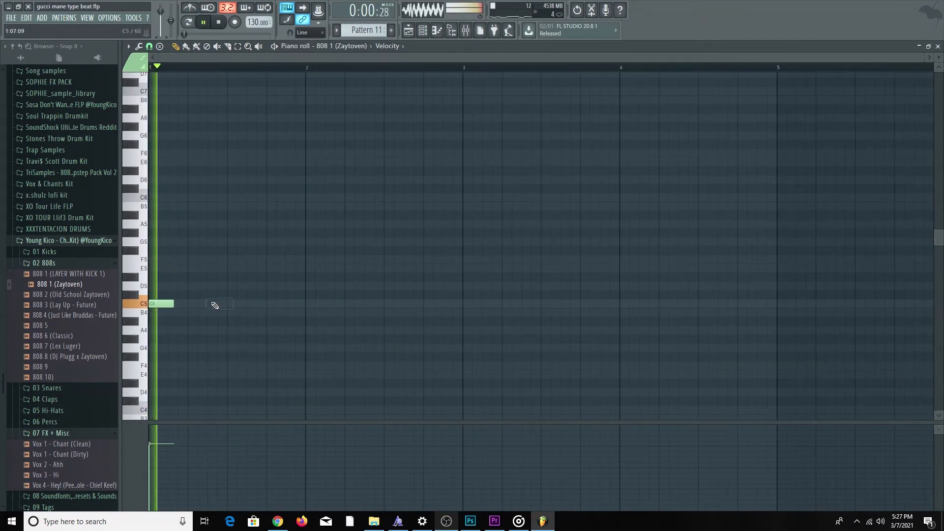
pyautogui.click(268, 277)
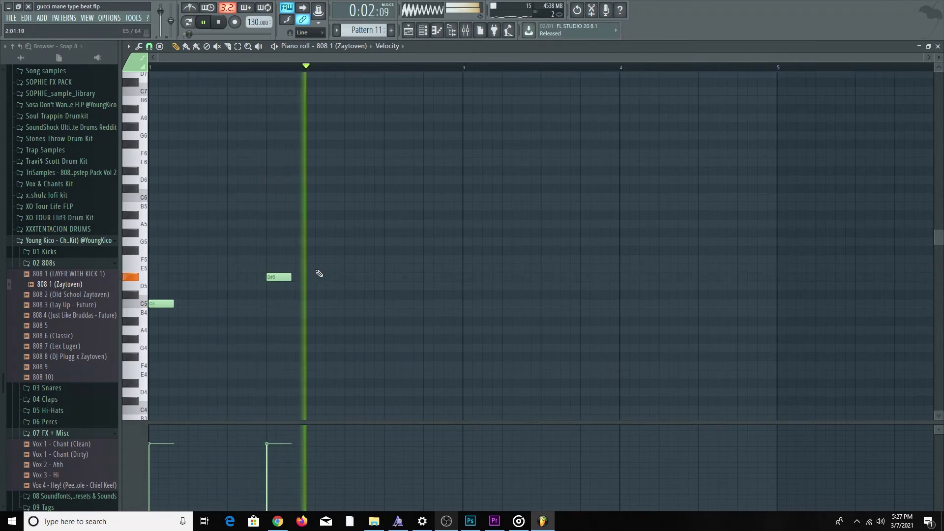
pyautogui.click(349, 260)
pyautogui.moveTo(365, 261); pyautogui.dragTo(404, 260)
pyautogui.keyDown('ctrl'); pyautogui.scroll(-1, 398, 278); pyautogui.keyUp('ctrl')
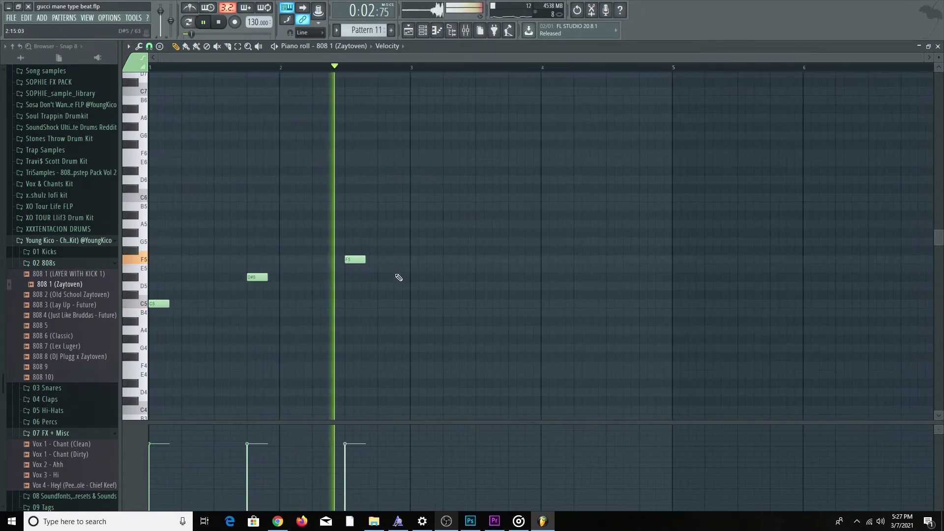
# - Select the C5, D#5 and F5 notes and duplicate them into bars 3 and 4
pyautogui.keyDown('ctrl'); pyautogui.moveTo(403, 323); pyautogui.dragTo(129, 234); pyautogui.keyUp('ctrl')
pyautogui.press('space')
pyautogui.press('space')
pyautogui.moveTo(167, 303); pyautogui.dragTo(428, 303)
pyautogui.keyDown('ctrl'); pyautogui.scroll(-2, 417, 329); pyautogui.keyUp('ctrl')
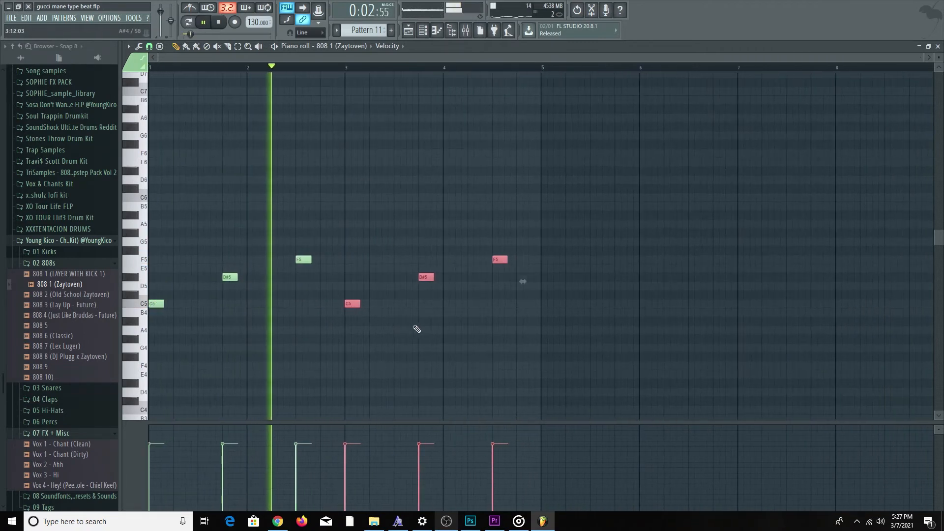
# - Add a C5 note halfway between beats 2 and 3 of bar 3 and an A#4 note on beat 4 of bar 4
pyautogui.moveTo(417, 326)
pyautogui.mouseDown()
pyautogui.moveTo(379, 306)
pyautogui.moveTo(387, 305)
pyautogui.mouseUp()
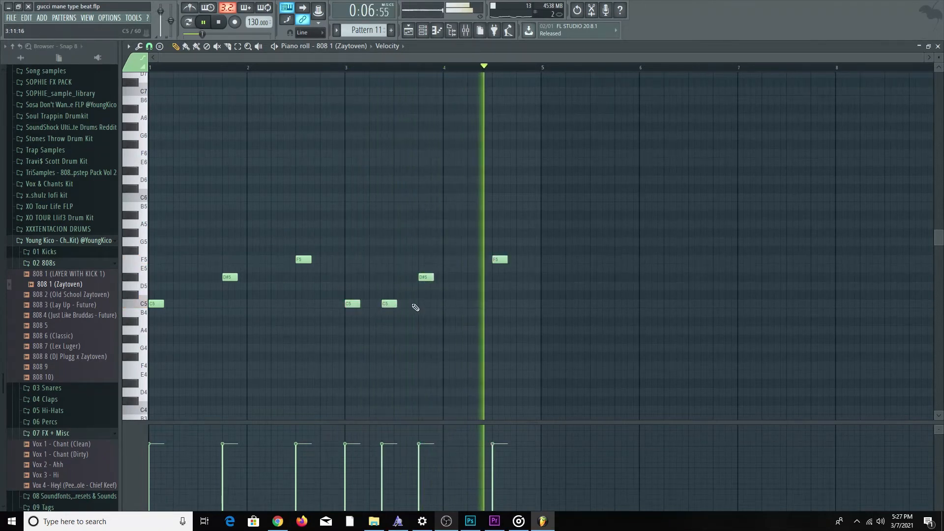
pyautogui.click(520, 321)
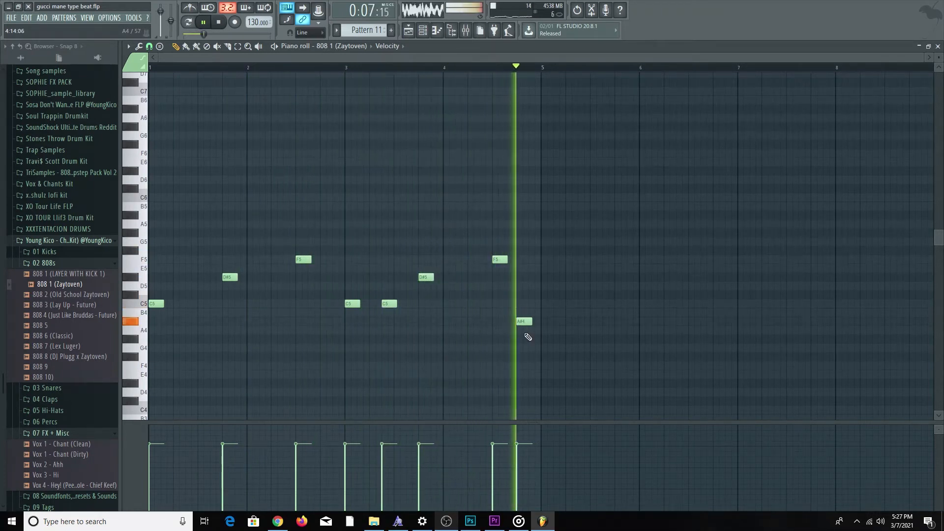
pyautogui.press('space')
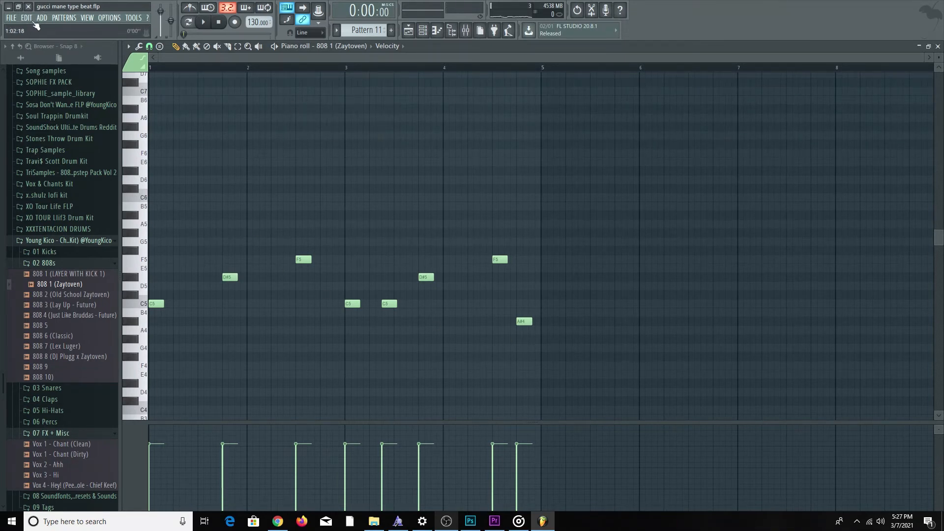
# - Save the project and close the 808's piano roll
pyautogui.click(11, 18)
pyautogui.click(45, 64)
pyautogui.click(937, 46)
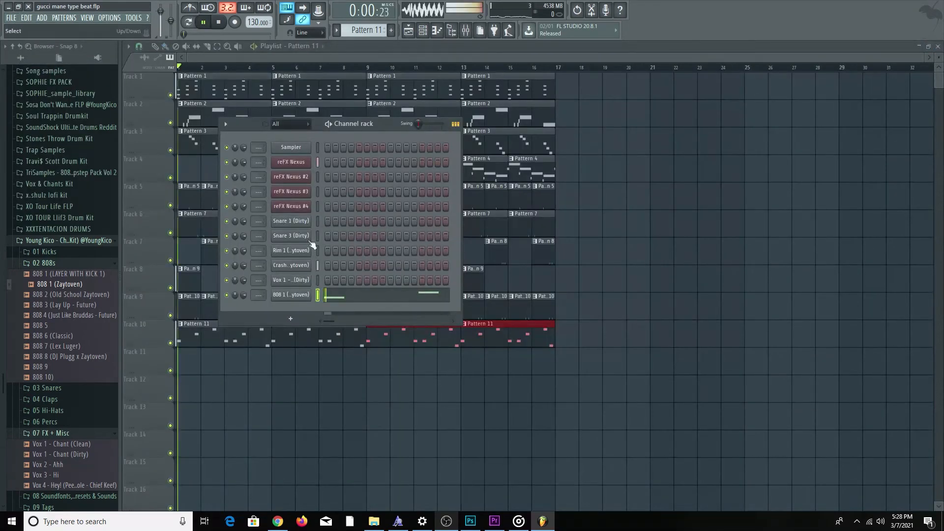
# - Expand the kit's 05 Hi-Hats folder, load Hi-Hat 3 (EQ 1) into a new channel and close its sampler settings
pyautogui.press('space')
pyautogui.click(68, 410)
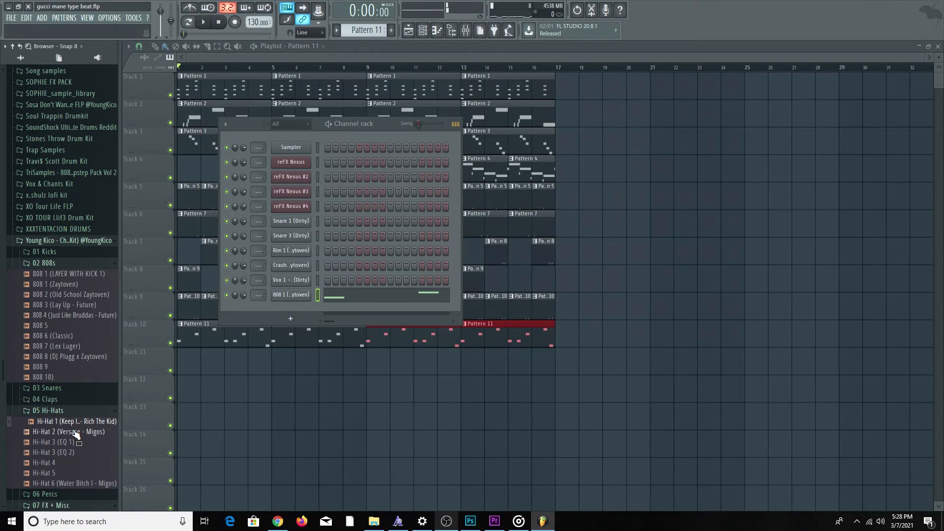
pyautogui.rightClick(77, 443)
pyautogui.click(122, 418)
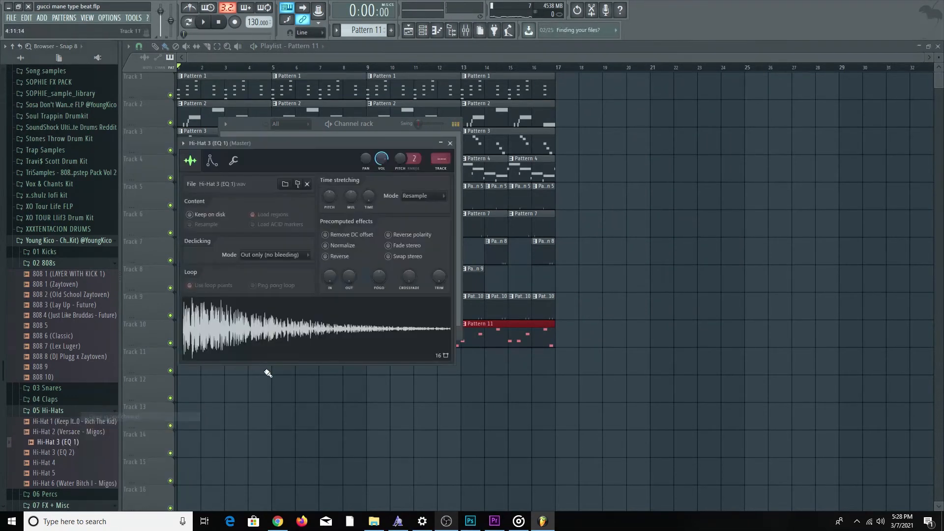
pyautogui.click(450, 143)
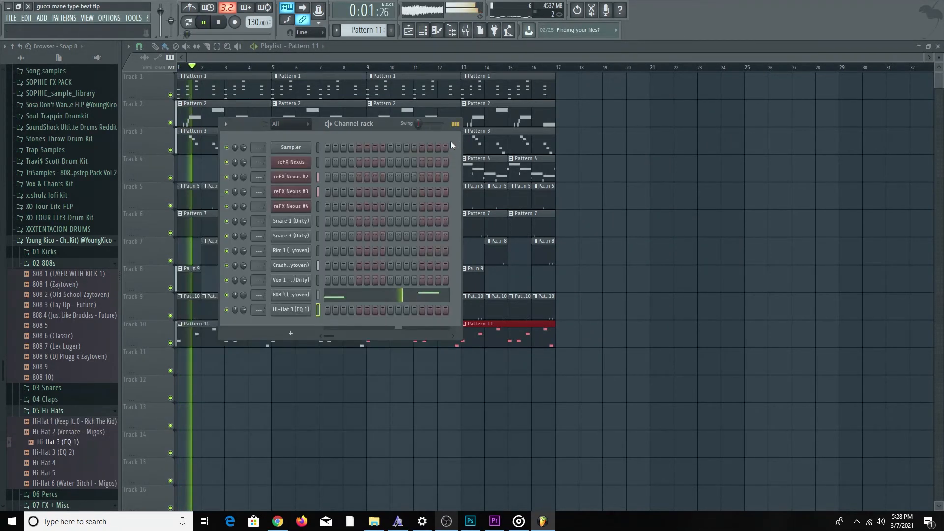
# - Create Pattern 12 and place four consecutive copies of it on Track 11, covering bars 1 to 16
pyautogui.press('F4')
pyautogui.click(187, 354)
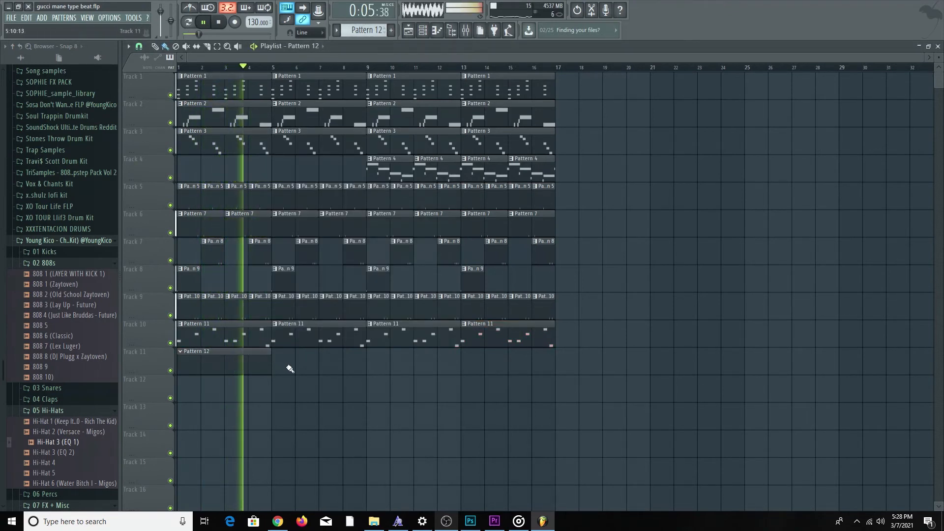
pyautogui.moveTo(325, 364); pyautogui.dragTo(341, 365)
pyautogui.moveTo(406, 365)
pyautogui.mouseDown()
pyautogui.moveTo(195, 370)
pyautogui.moveTo(442, 363)
pyautogui.moveTo(424, 367)
pyautogui.mouseUp()
pyautogui.click(445, 386)
pyautogui.rightClick(445, 386)
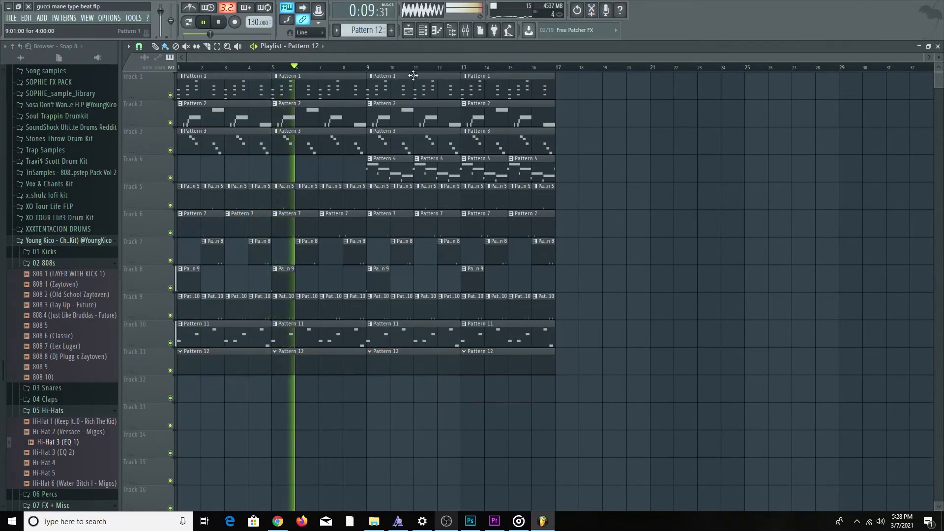
# - In Hi-Hat 3's piano roll with 1/4 beat snap, add C5 notes at beats 1, 1.5, 2, 2.25 and 2.5 of bar 1
pyautogui.press('F6')
pyautogui.rightClick(304, 314)
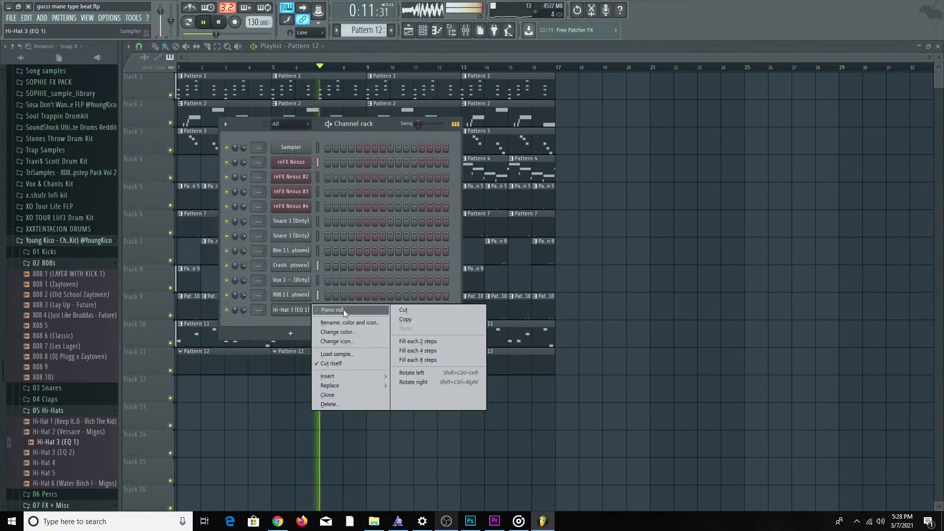
pyautogui.click(343, 309)
pyautogui.click(149, 46)
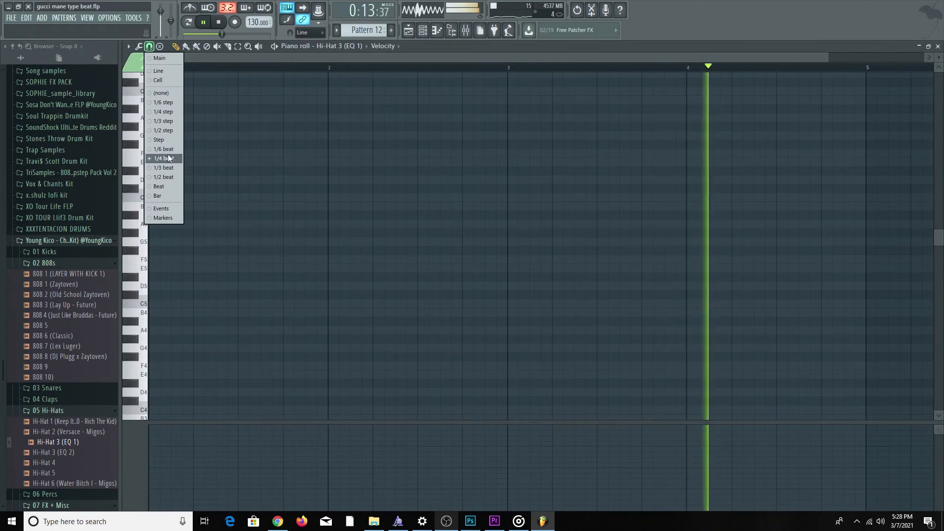
pyautogui.click(165, 158)
pyautogui.click(172, 303)
pyautogui.moveTo(176, 303); pyautogui.dragTo(199, 303)
pyautogui.click(173, 303)
pyautogui.click(195, 303)
pyautogui.click(208, 303)
pyautogui.click(219, 303)
# - Add a single C5 hi-hat note halfway between beats 3 and 4 of bar 1
pyautogui.click(149, 46)
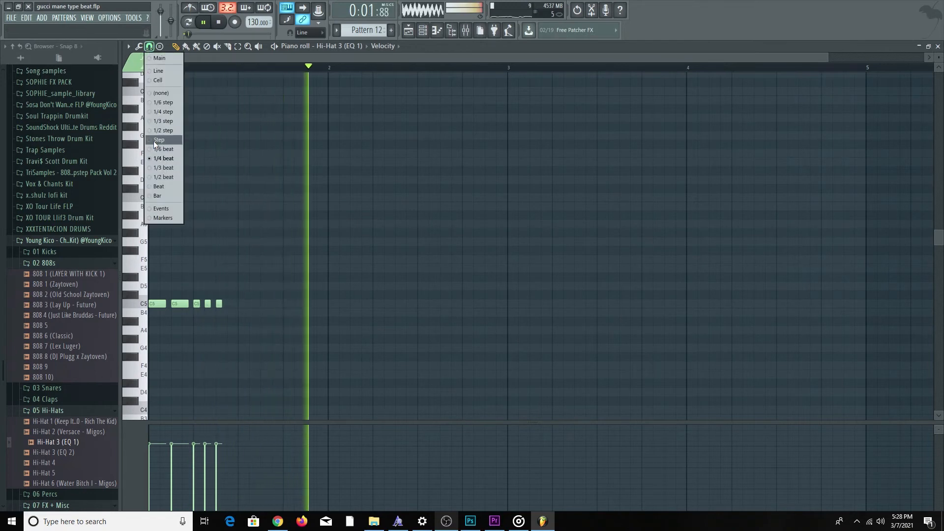
pyautogui.click(167, 150)
pyautogui.press('space')
pyautogui.press('space')
pyautogui.click(263, 304)
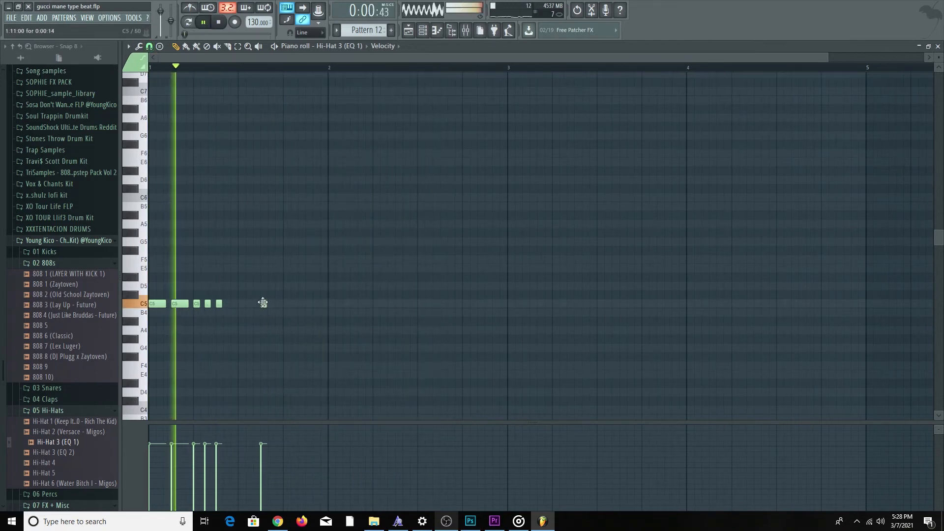
pyautogui.scroll(2, 275, 303)
# - With 1/6 beat snap, add a roll of four consecutive C5 notes starting at beat 4 of bar 1
pyautogui.press('space')
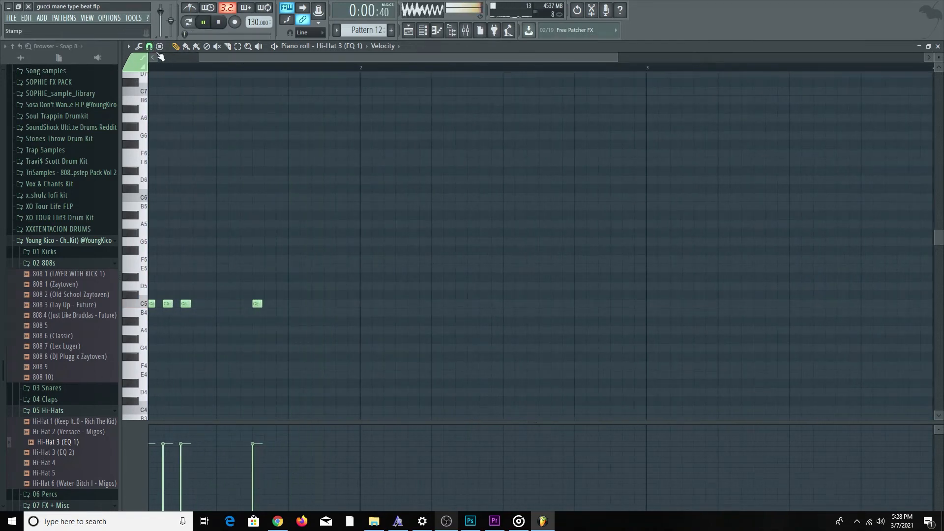
pyautogui.click(149, 46)
pyautogui.click(173, 146)
pyautogui.press('space')
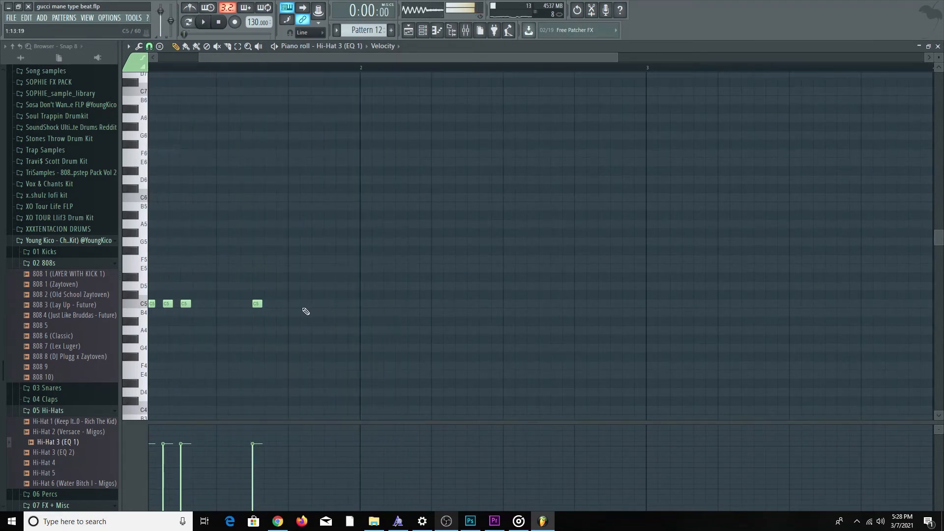
pyautogui.click(304, 303)
pyautogui.click(316, 303)
pyautogui.click(328, 303)
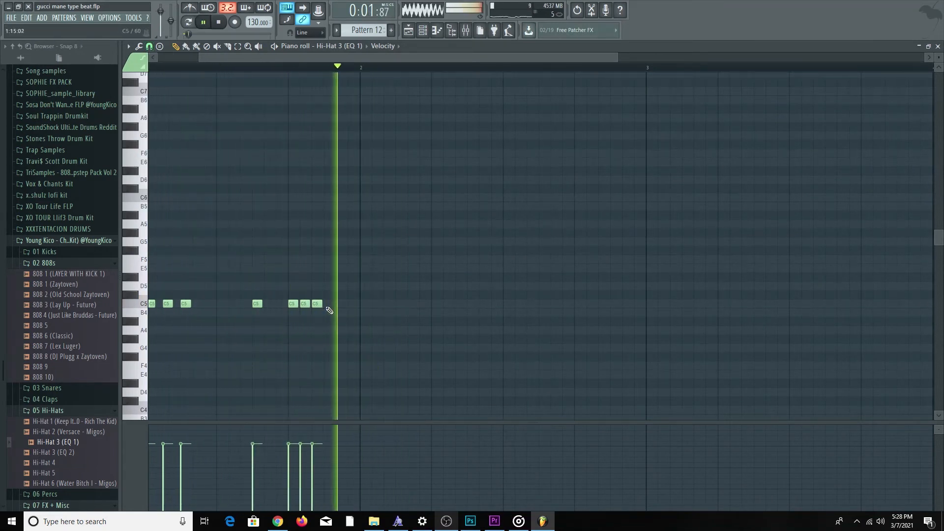
# - With 1/4 beat snap, add C5 notes at beats 1, 1.25, 1.5, 2 and 2.5 of bar 2
pyautogui.click(149, 46)
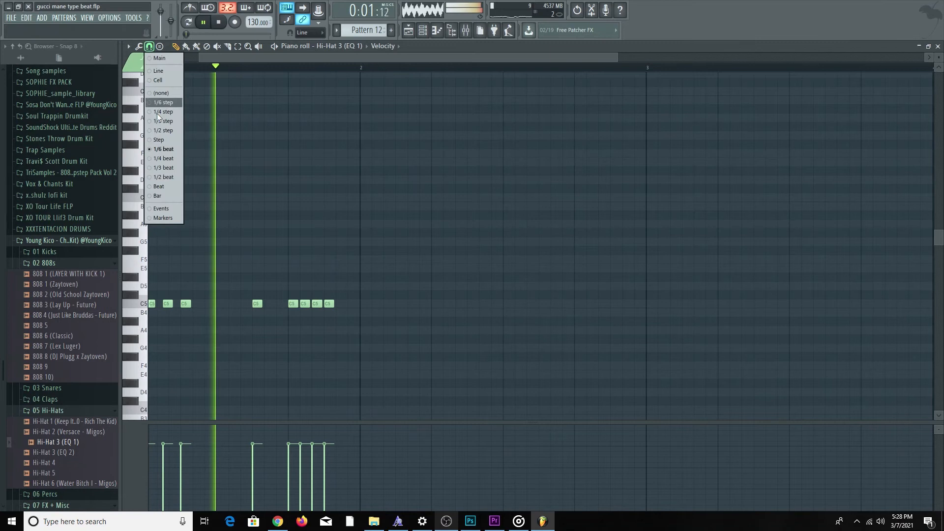
pyautogui.click(173, 153)
pyautogui.click(366, 303)
pyautogui.click(382, 303)
pyautogui.click(400, 303)
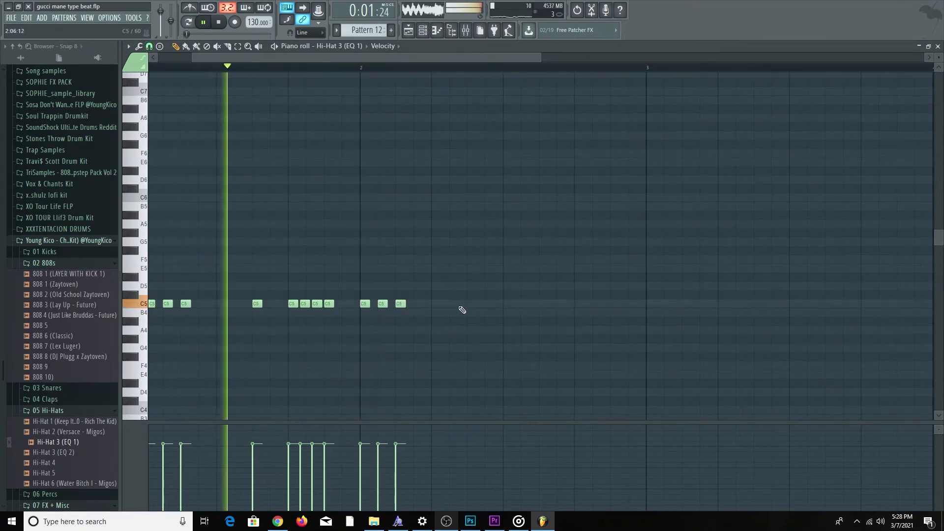
pyautogui.click(436, 304)
pyautogui.click(470, 304)
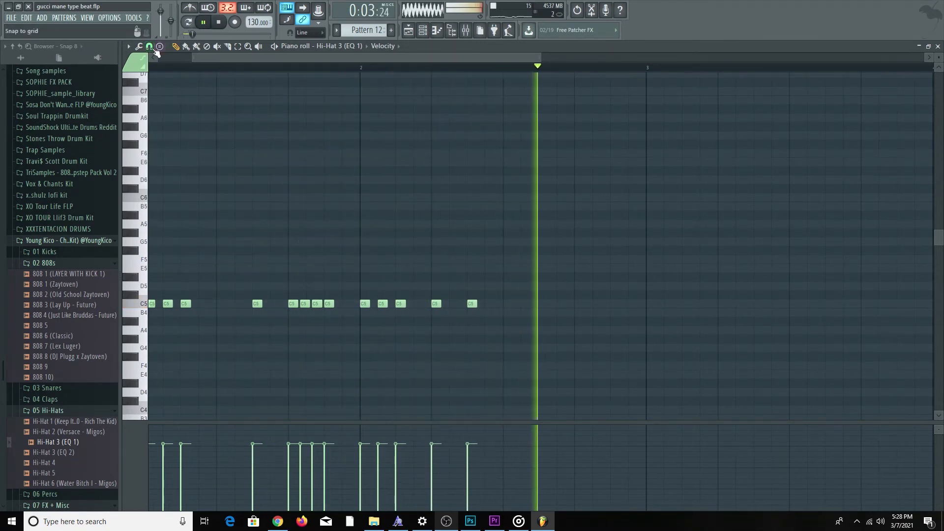
# - With 1/6 beat snap, add a roll of six consecutive C5 notes starting at beat 3 of bar 2
pyautogui.click(149, 46)
pyautogui.click(167, 154)
pyautogui.click(507, 303)
pyautogui.click(519, 303)
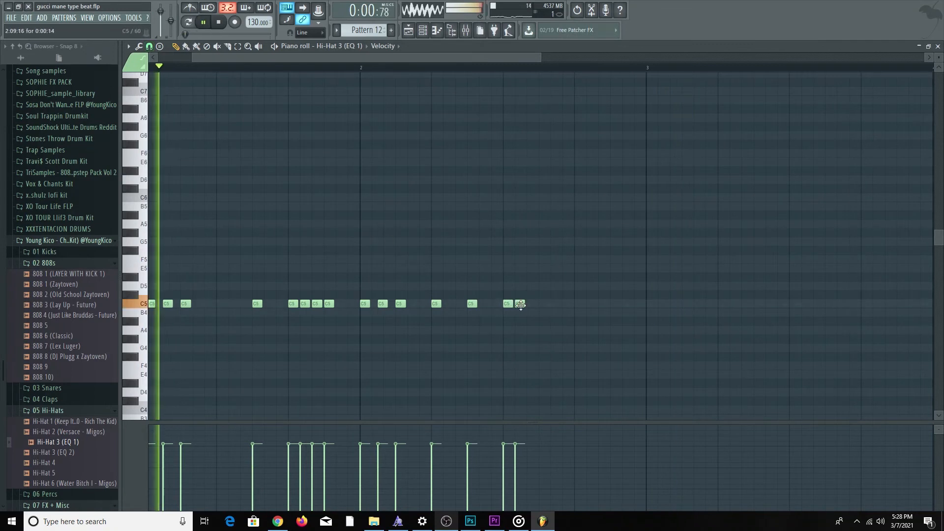
pyautogui.click(531, 303)
pyautogui.click(543, 303)
pyautogui.click(555, 303)
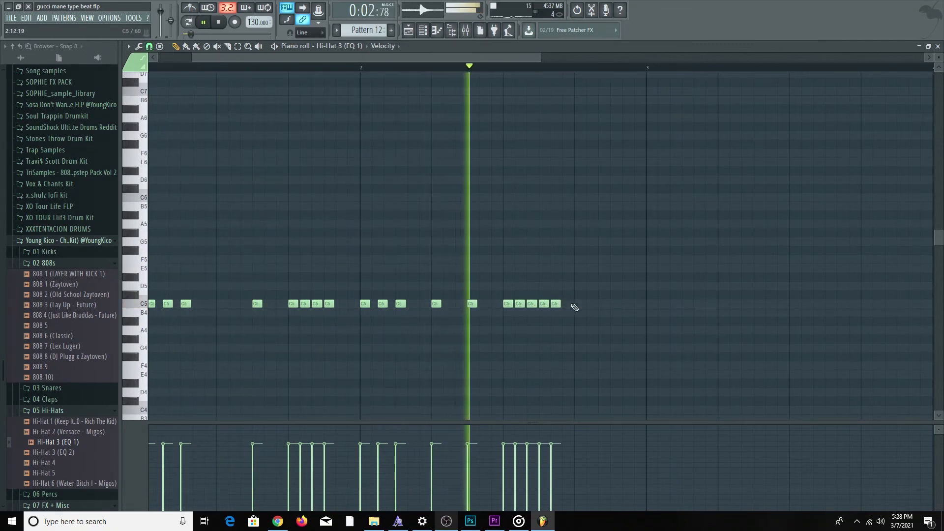
pyautogui.click(570, 304)
# - Select the six-note roll on beat 3 of bar 2 and lower it three semitones to A4
pyautogui.moveTo(589, 303); pyautogui.dragTo(511, 306)
pyautogui.hotkey('shift', 'Down')
pyautogui.hotkey('shift', 'Down')
pyautogui.hotkey('shift', 'Down')
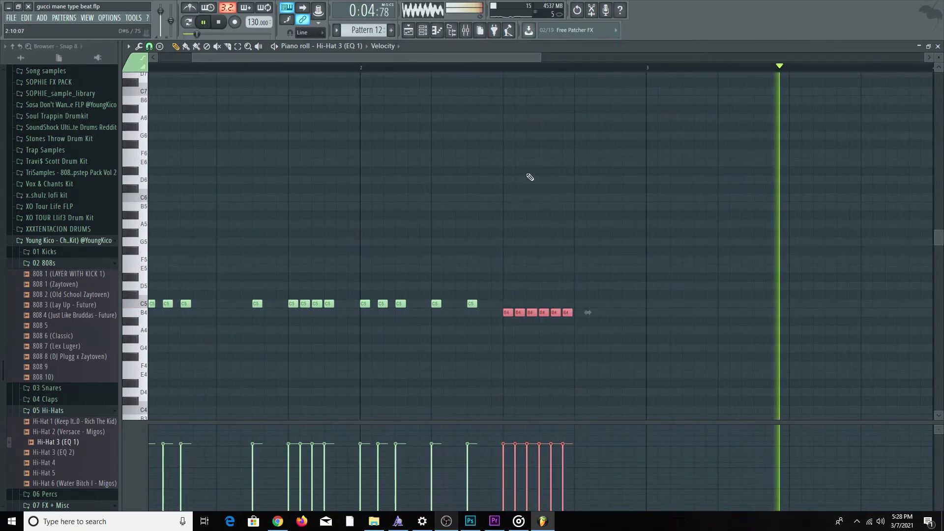
pyautogui.press('space')
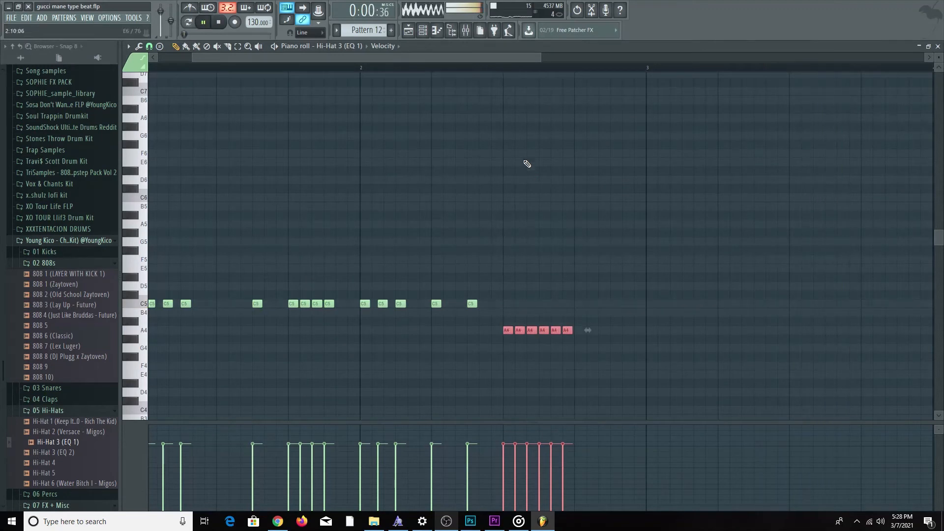
# - With 1/4 beat snap, add three C5 notes at beats 4, 4.25 and 4.5 of bar 2
pyautogui.click(149, 46)
pyautogui.click(159, 158)
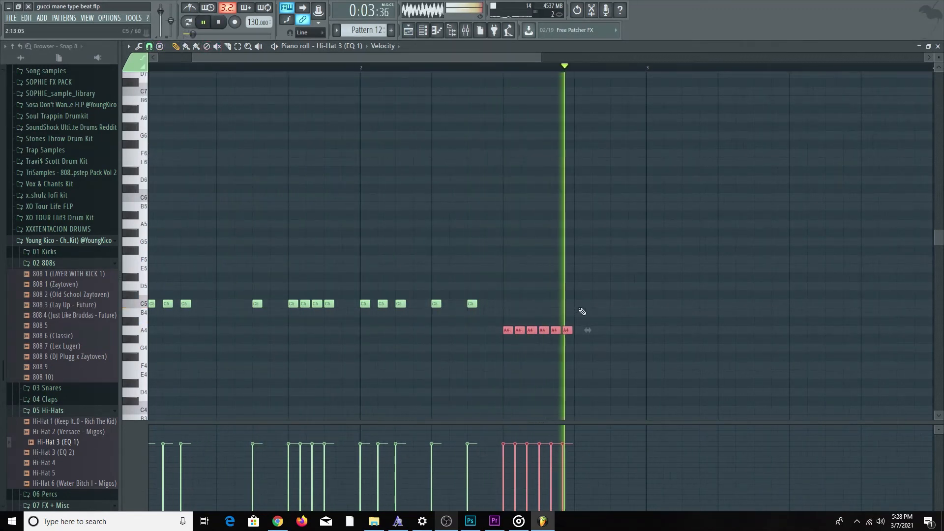
pyautogui.click(580, 303)
pyautogui.click(597, 303)
pyautogui.click(613, 303)
# - Play the beat back to check the two-bar hi-hat rhythm
pyautogui.press('space')
pyautogui.scroll(-5, 615, 312)
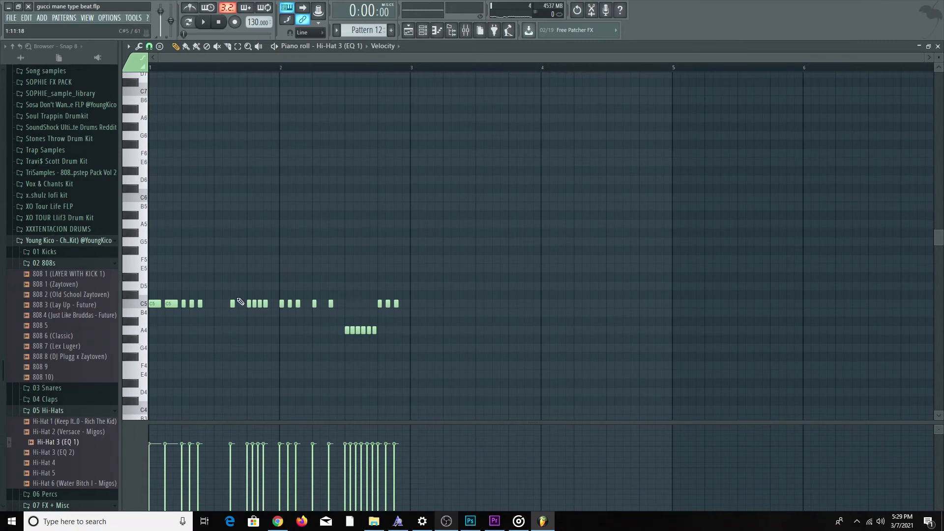
pyautogui.click(149, 46)
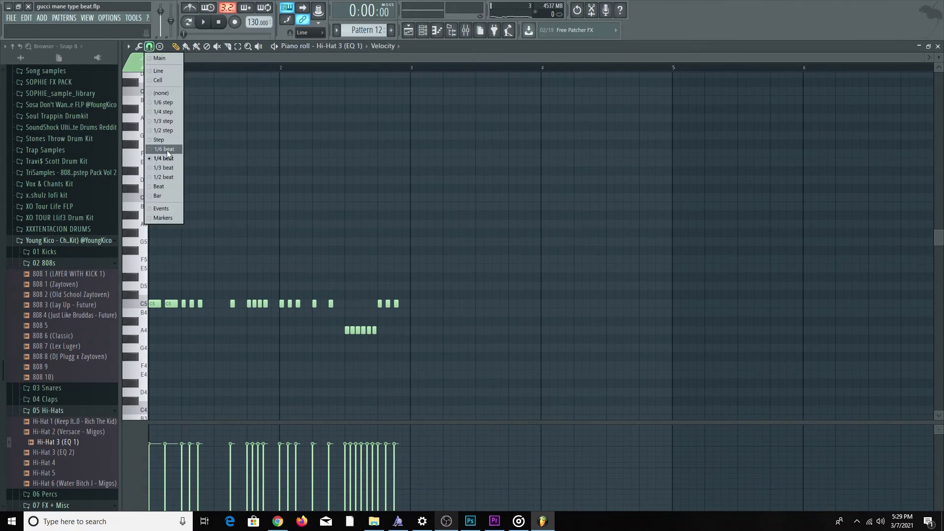
pyautogui.click(305, 379)
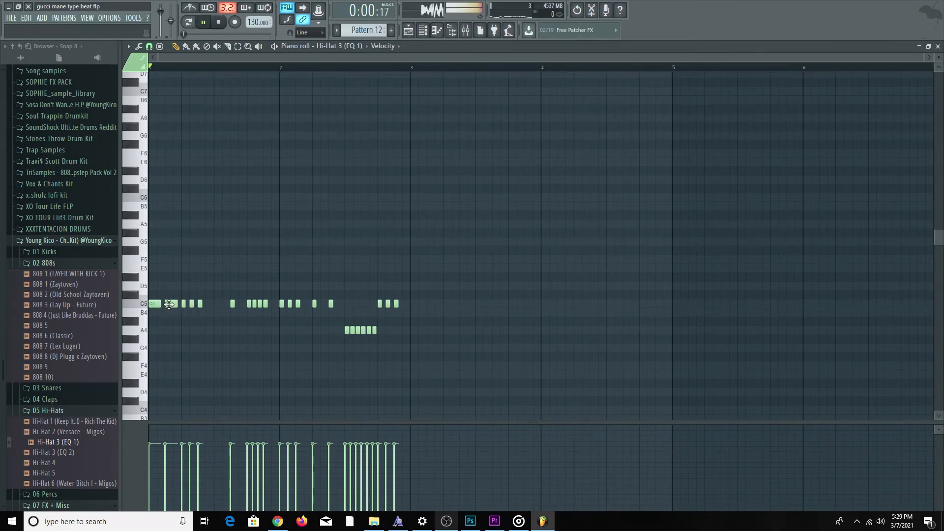
pyautogui.press('space')
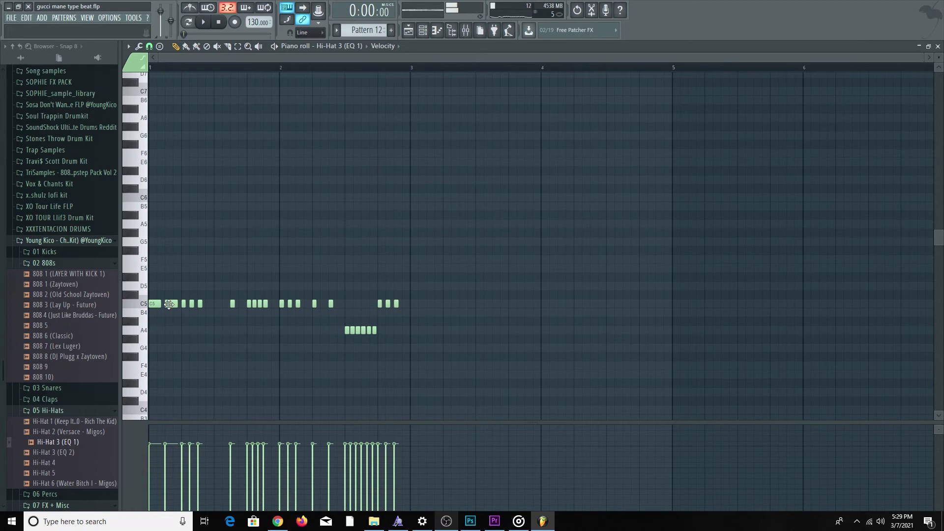
pyautogui.press('space')
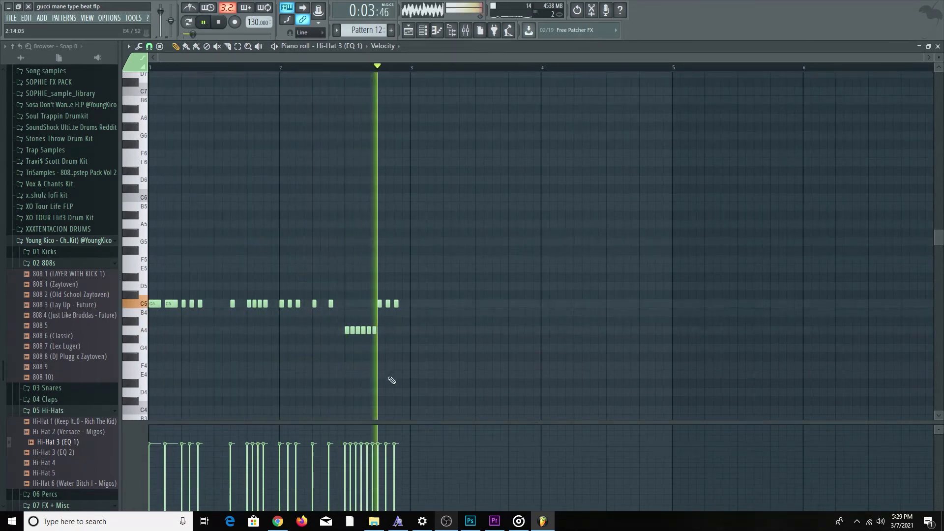
# - Select all the hi-hat notes, duplicate them and align the copy with the start of bar 3
pyautogui.moveTo(441, 359); pyautogui.dragTo(101, 217)
pyautogui.press('space')
pyautogui.hotkey('ctrl', 'b')
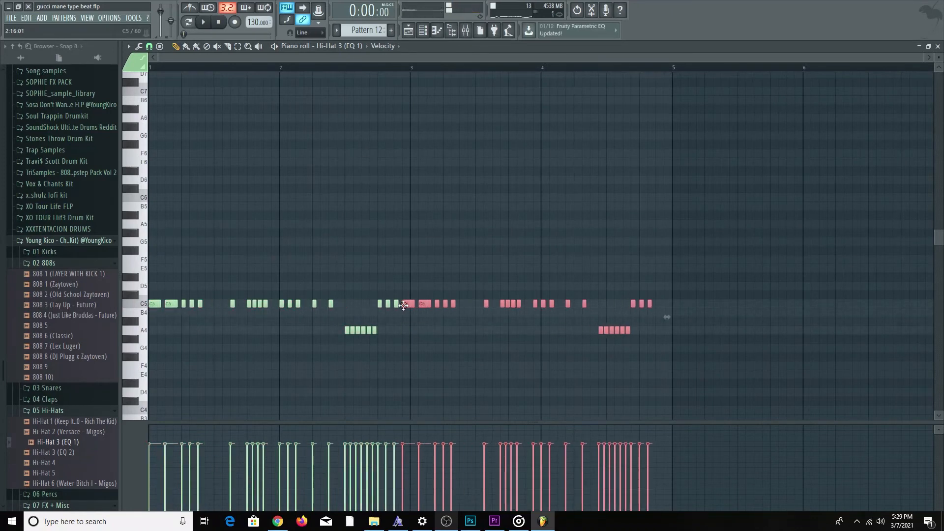
pyautogui.moveTo(416, 305); pyautogui.dragTo(417, 302)
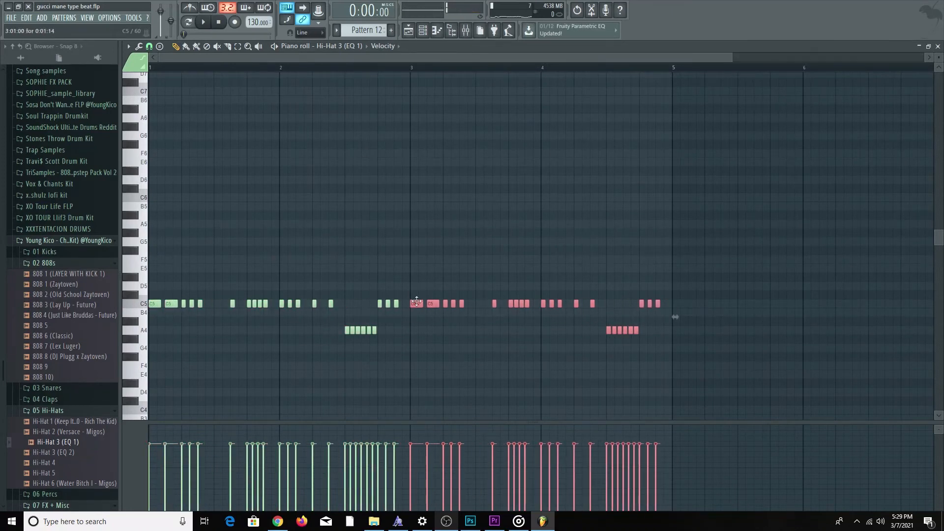
# - Close the hi-hat piano roll, play the full arrangement and switch to the empty Pattern 13
pyautogui.click(937, 46)
pyautogui.press('space')
pyautogui.press('F6')
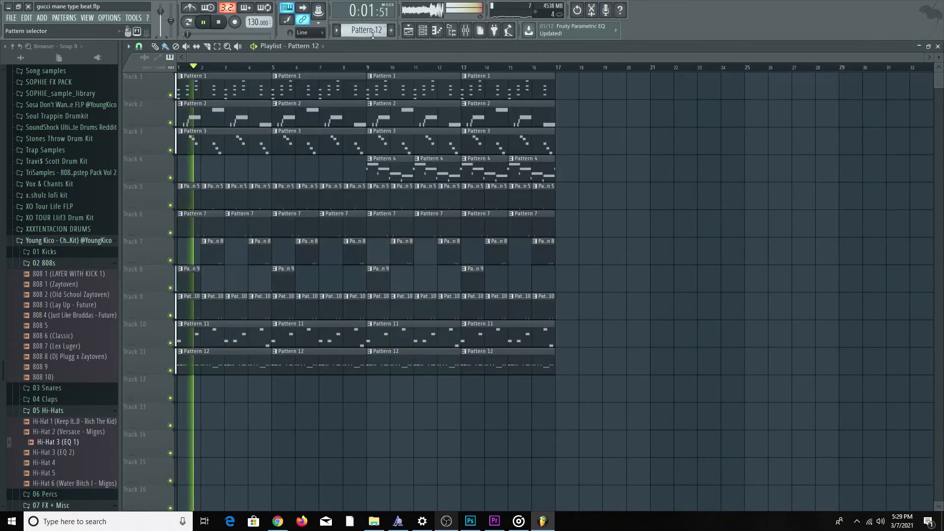
pyautogui.scroll(-1, 372, 31)
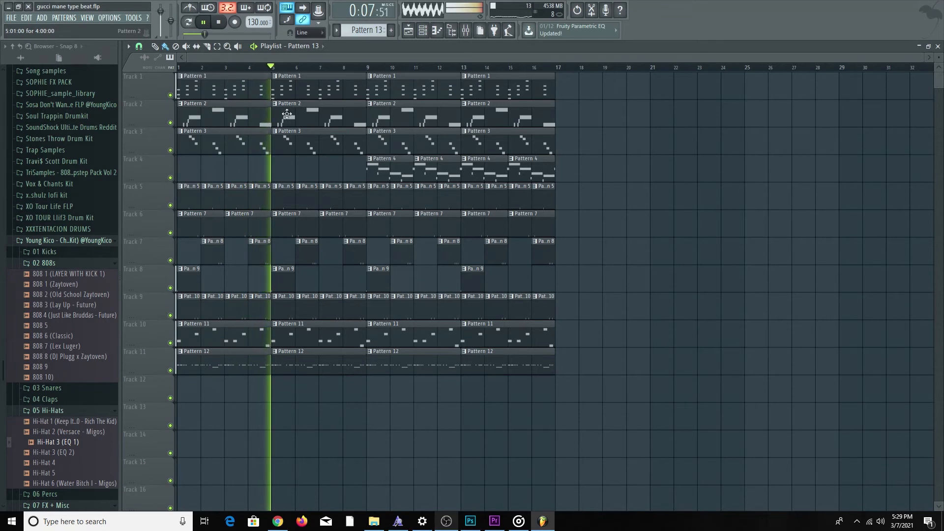
# - Select the channels from reFX Nexus to Hi-Hat 3 and route them to consecutive mixer tracks starting from Insert 1
pyautogui.click(424, 30)
pyautogui.press('space')
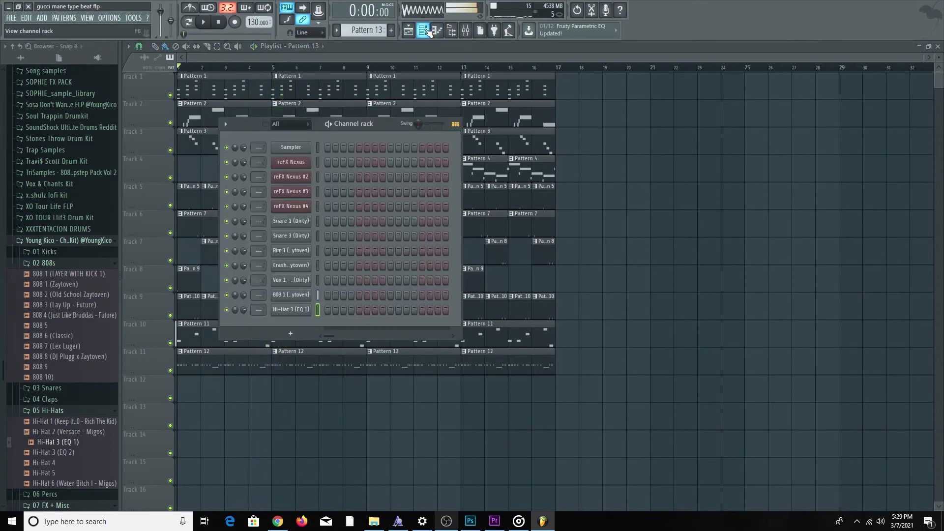
pyautogui.moveTo(321, 158); pyautogui.dragTo(326, 276)
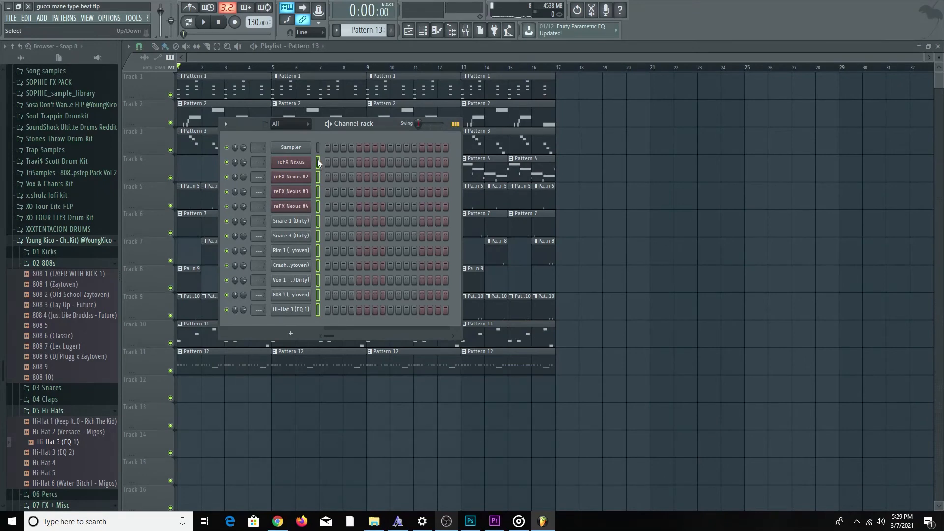
pyautogui.click(465, 30)
pyautogui.click(153, 104)
pyautogui.rightClick(153, 103)
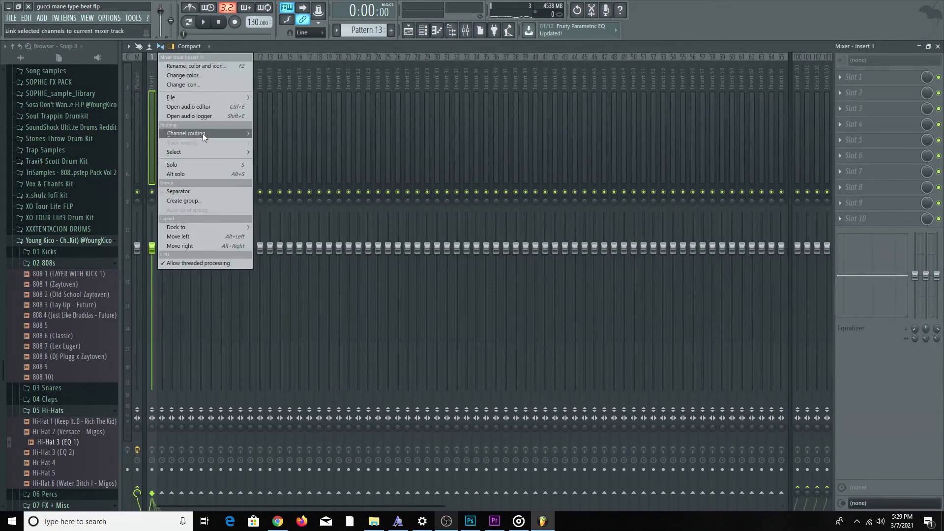
pyautogui.moveTo(211, 134)
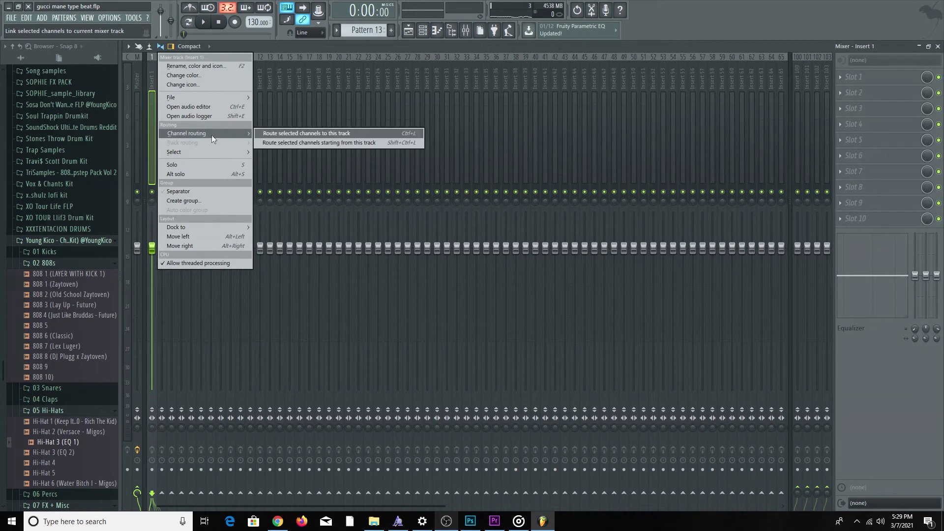
pyautogui.click(329, 142)
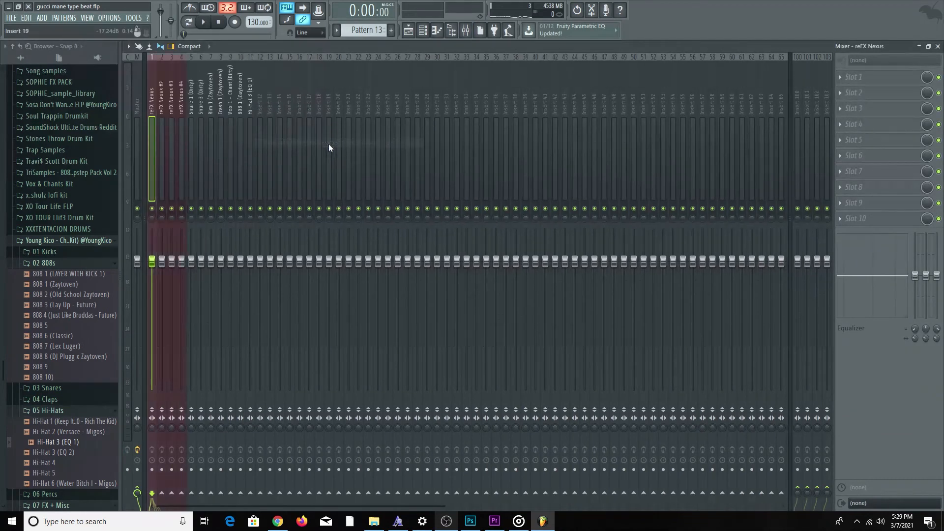
# - During playback, isolate the 808 and both snare tracks in the mixer and lower Snare 3's volume to 92%
pyautogui.click(161, 185)
pyautogui.click(240, 133)
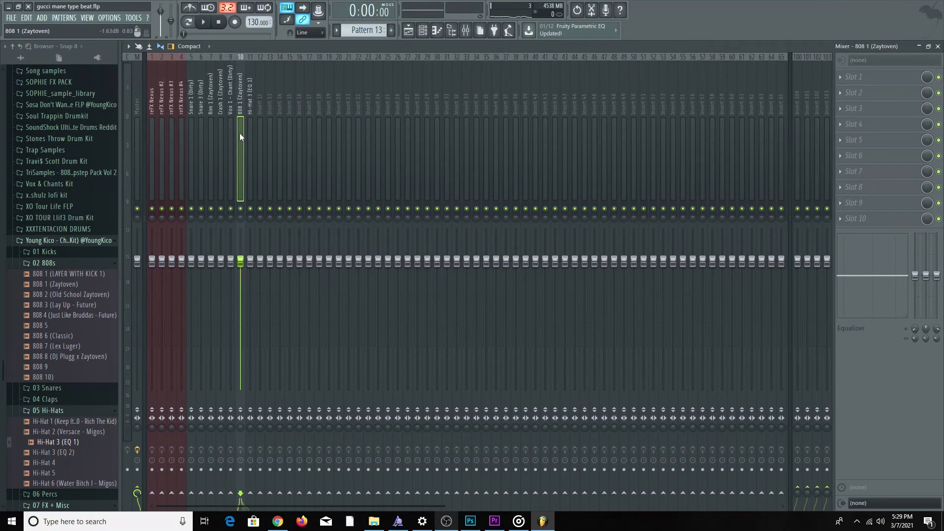
pyautogui.press('space')
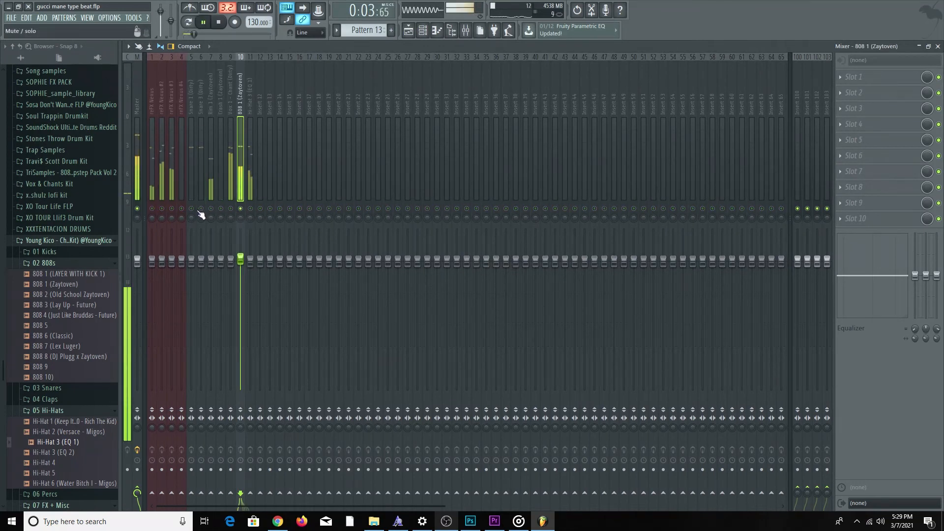
pyautogui.click(191, 259)
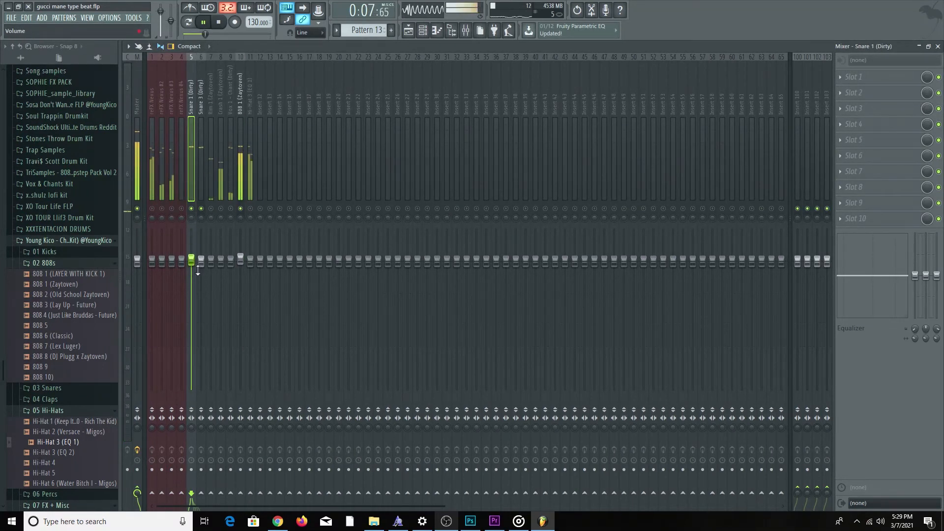
pyautogui.moveTo(200, 264); pyautogui.dragTo(202, 273)
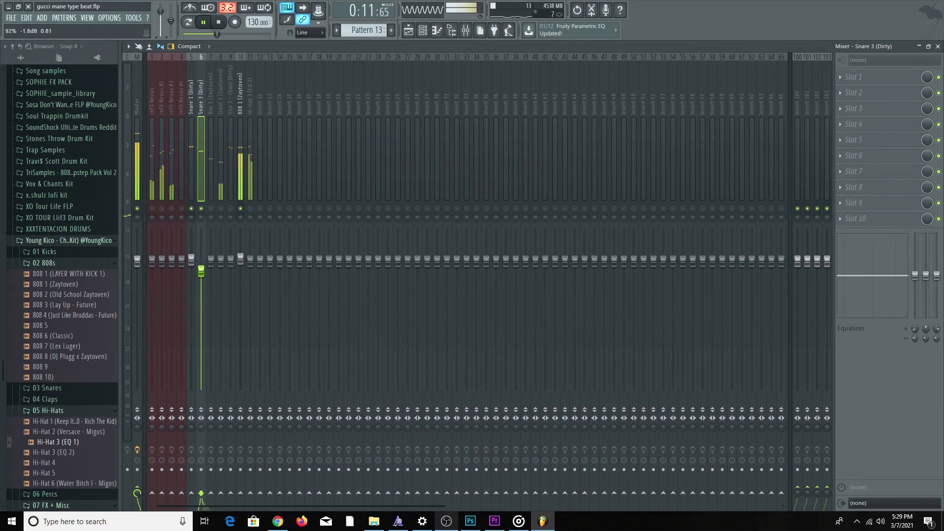
# - Set Snare 3's volume to 90%, and unmute Rim 1 and lower its fader to about the same level
pyautogui.moveTo(200, 272); pyautogui.dragTo(201, 276)
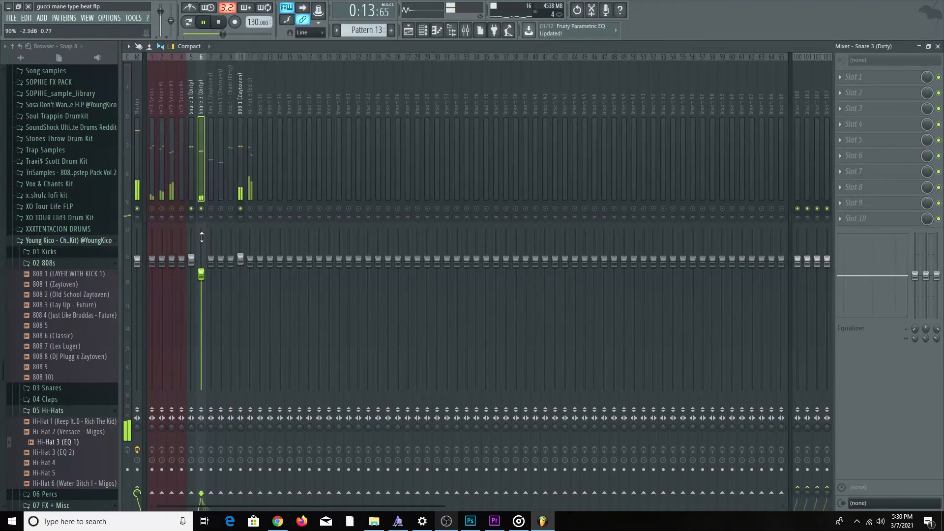
pyautogui.click(212, 208)
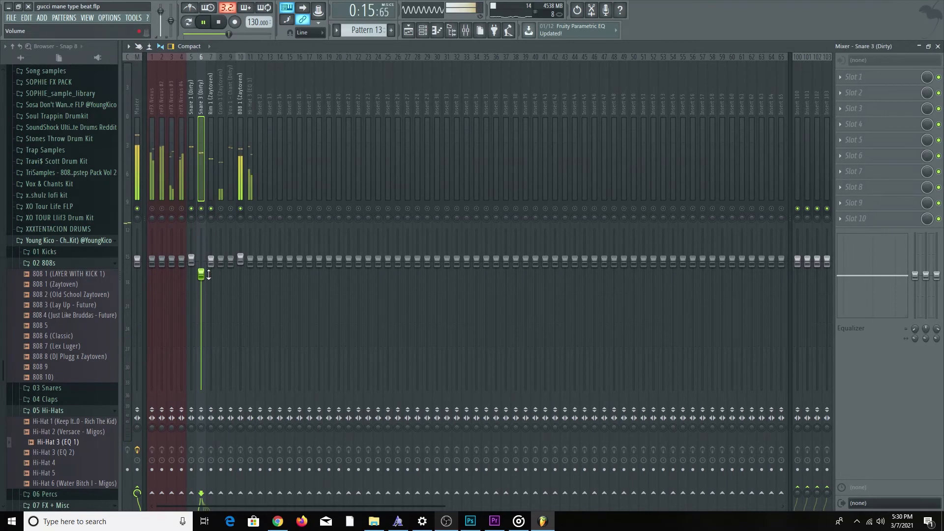
pyautogui.moveTo(215, 261); pyautogui.dragTo(211, 278)
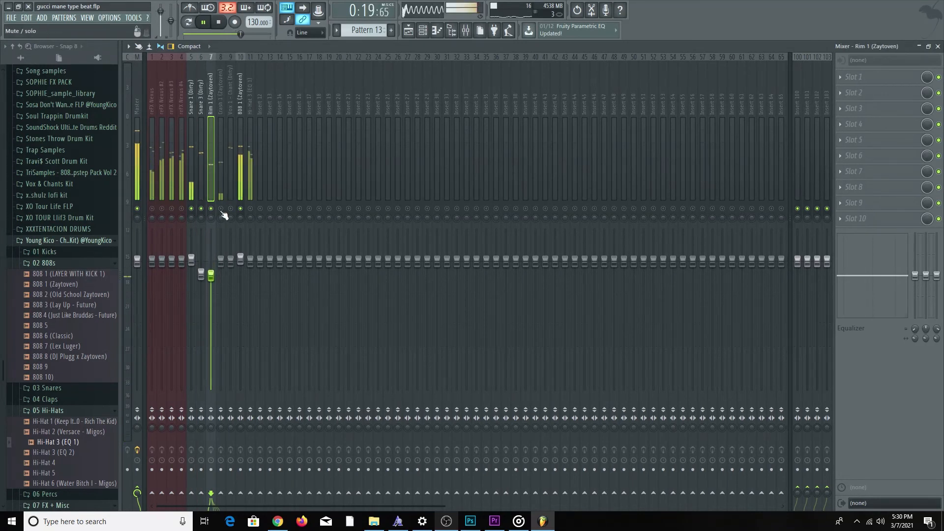
# - Unmute Hi-Hat 3, lower its volume to 94%, nudge its panning slightly and restart playback
pyautogui.click(251, 208)
pyautogui.moveTo(250, 260); pyautogui.dragTo(250, 270)
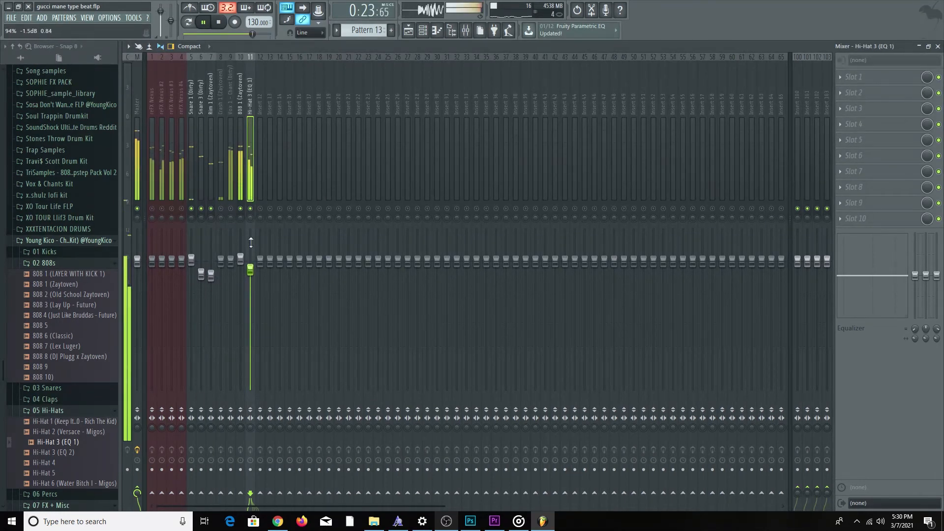
pyautogui.moveTo(250, 218); pyautogui.dragTo(250, 217)
pyautogui.press('space')
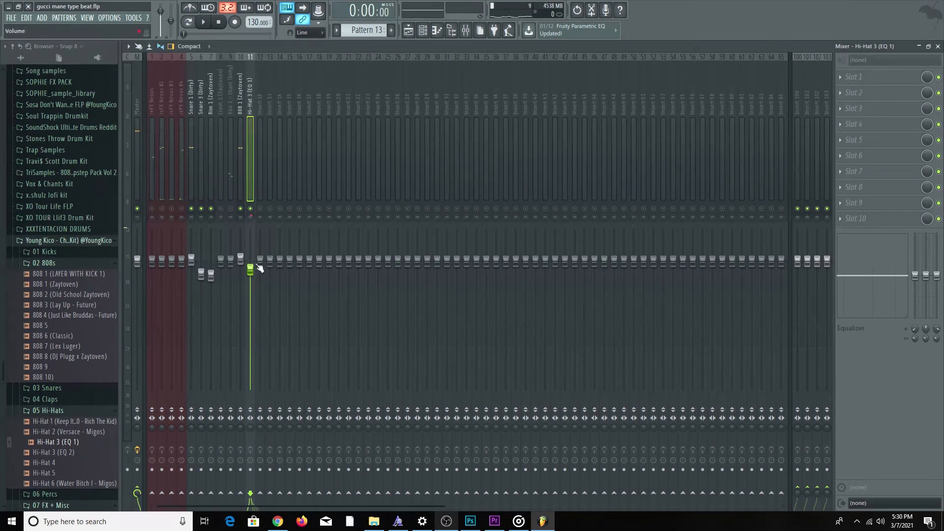
pyautogui.press('space')
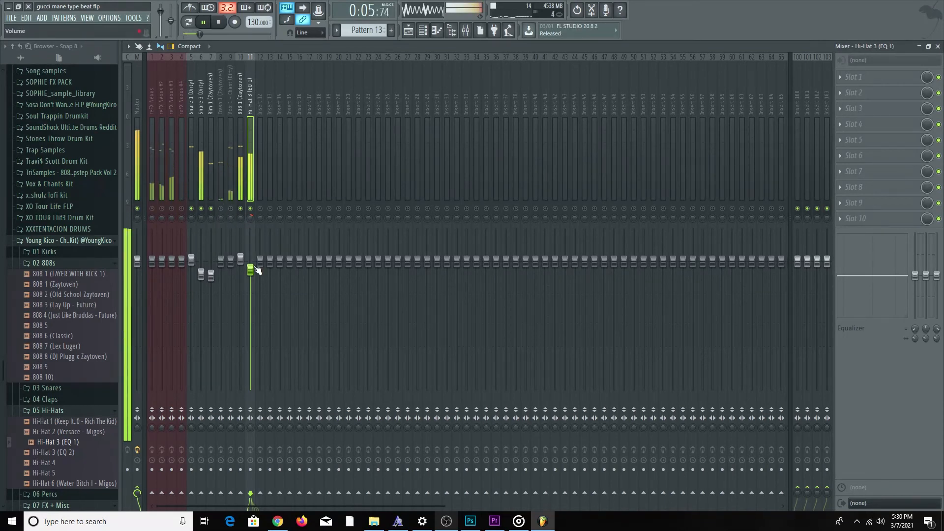
# - Unmute Vox 1 - Chant and Crash 1 and lower both volumes, with the crash at about 93%
pyautogui.moveTo(250, 269); pyautogui.dragTo(231, 275)
pyautogui.click(221, 209)
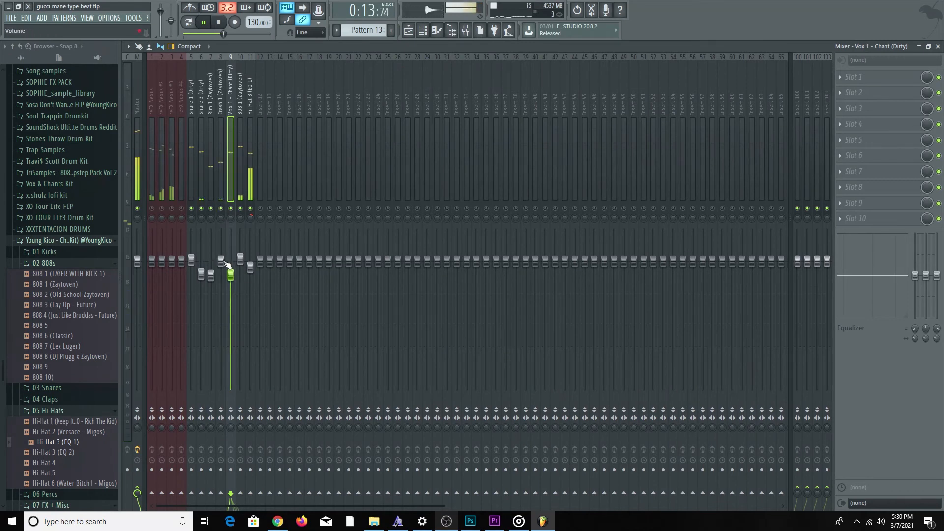
pyautogui.moveTo(225, 261); pyautogui.dragTo(227, 273)
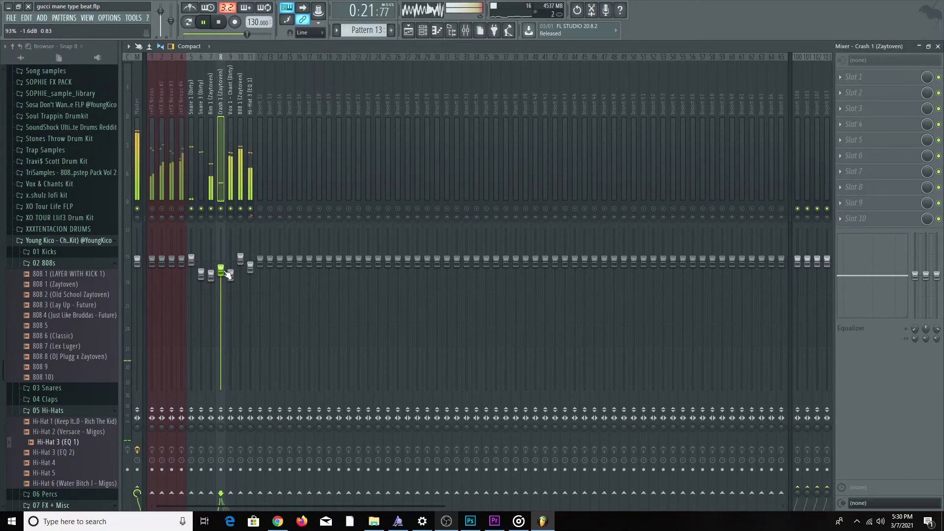
pyautogui.press('space')
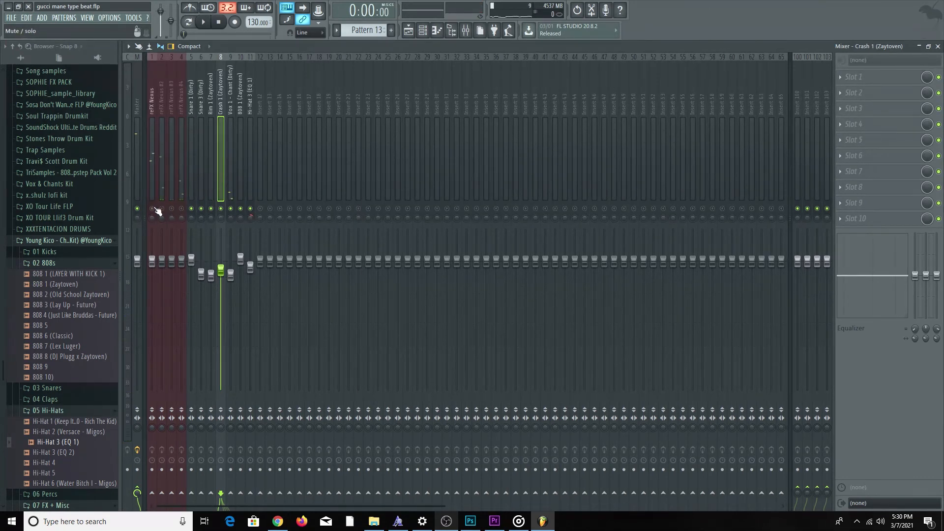
# - Unmute the first reFX Nexus track and lower its volume well below the drums during playback
pyautogui.click(152, 187)
pyautogui.press('space')
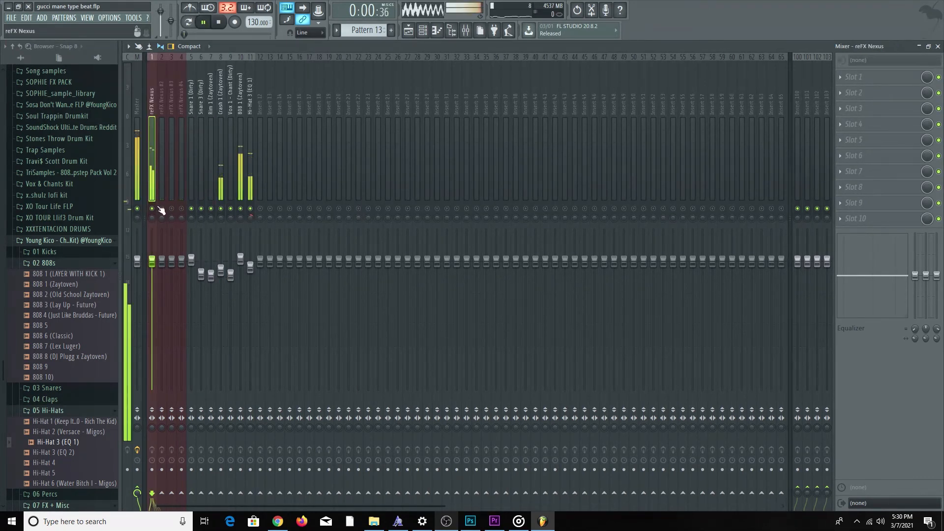
pyautogui.moveTo(152, 261); pyautogui.dragTo(156, 298)
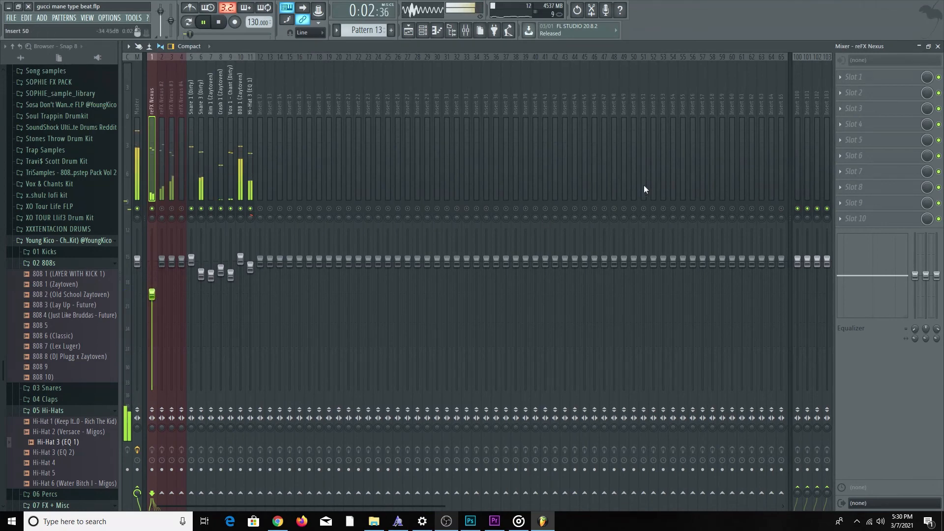
# - Add Fruity Parametric EQ 2 in slot 7 of the first reFX Nexus track, roll off its lows with a high-pass band and replay
pyautogui.click(836, 171)
pyautogui.click(831, 398)
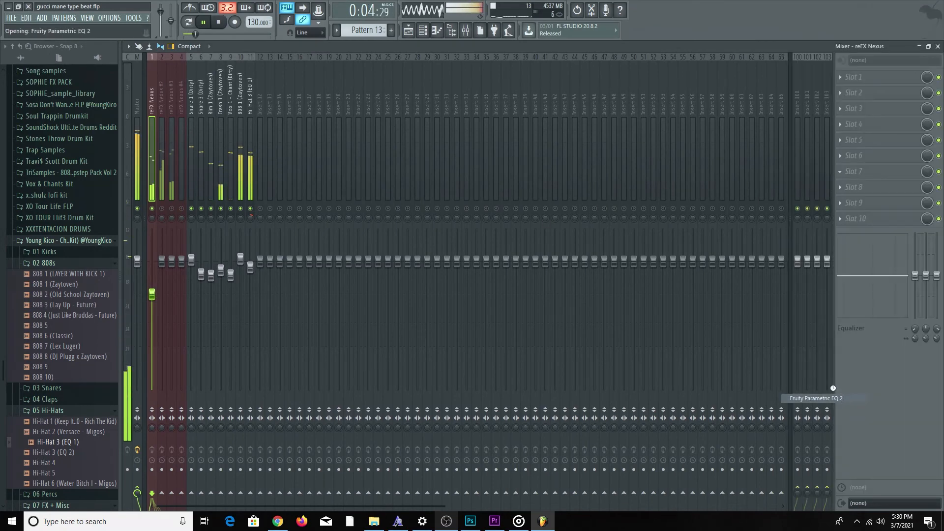
pyautogui.press('space')
pyautogui.moveTo(383, 124)
pyautogui.mouseDown()
pyautogui.moveTo(395, 127)
pyautogui.moveTo(399, 152)
pyautogui.mouseUp()
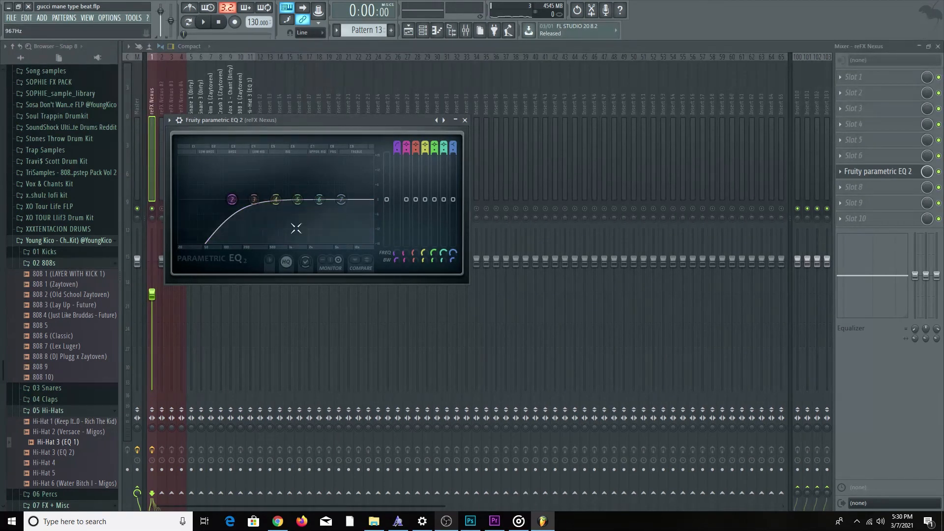
pyautogui.click(464, 120)
pyautogui.press('space')
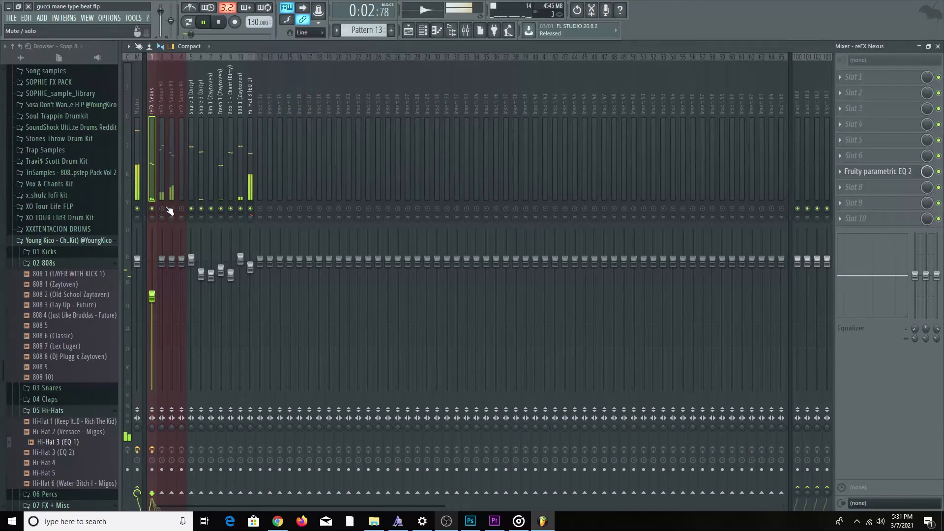
# - Unmute reFX Nexus #2, lower its volume and restart playback
pyautogui.press('space')
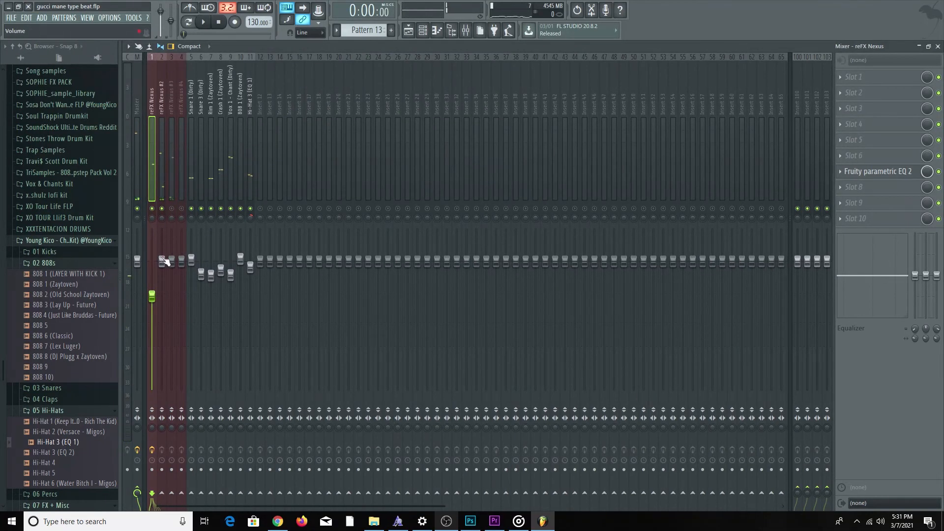
pyautogui.moveTo(163, 259); pyautogui.dragTo(164, 281)
pyautogui.press('space')
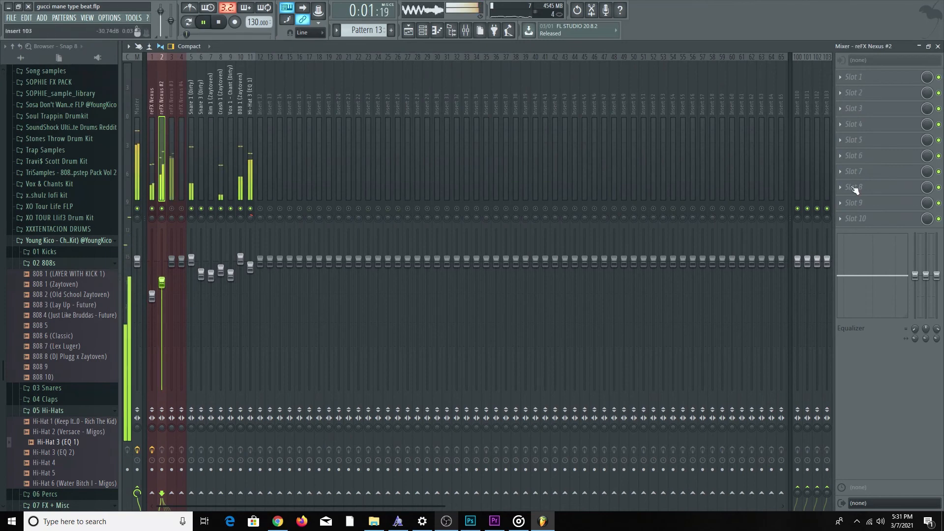
# - Add Fruity Parametric EQ 2 in slot 8 of reFX Nexus #2 with a high-pass at about 169 Hz, and set the track's volume to 77%
pyautogui.click(855, 189)
pyautogui.click(837, 401)
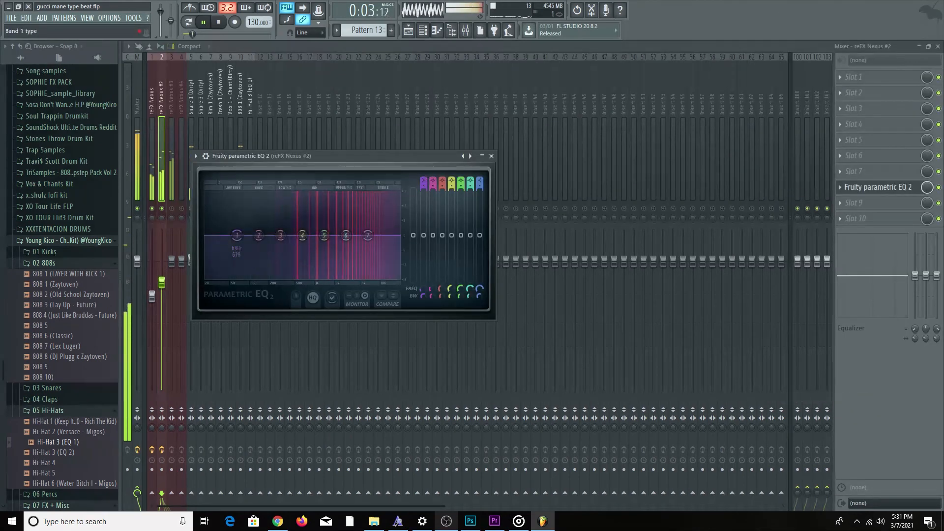
pyautogui.moveTo(423, 183); pyautogui.dragTo(424, 197)
pyautogui.moveTo(237, 235); pyautogui.dragTo(265, 236)
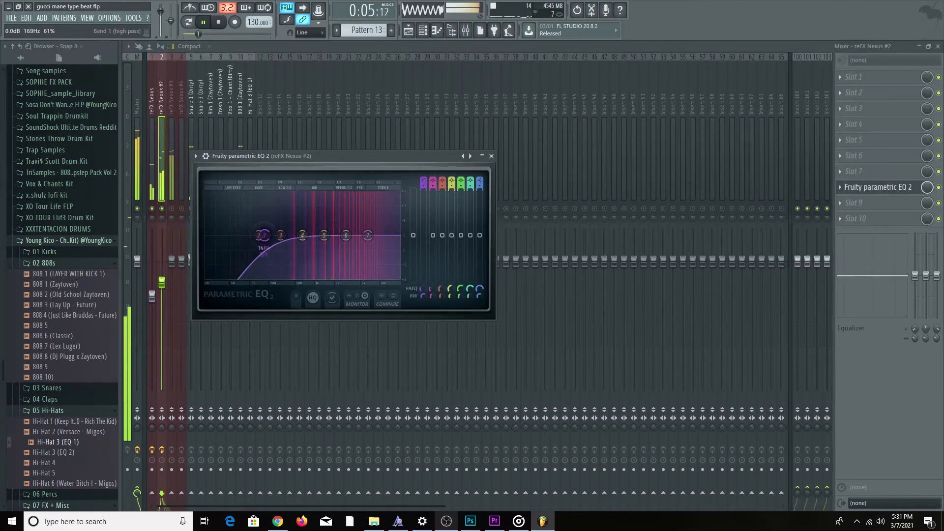
pyautogui.click(492, 156)
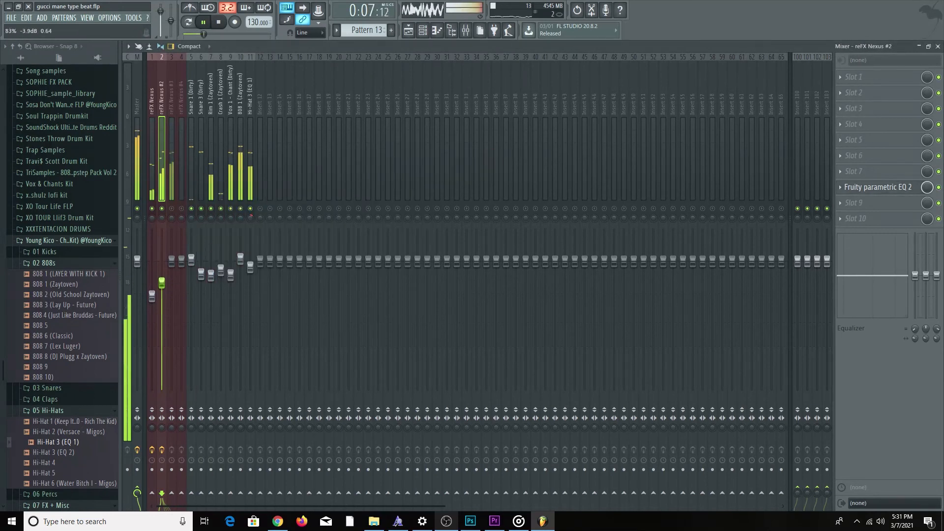
pyautogui.scroll(-1, 166, 293)
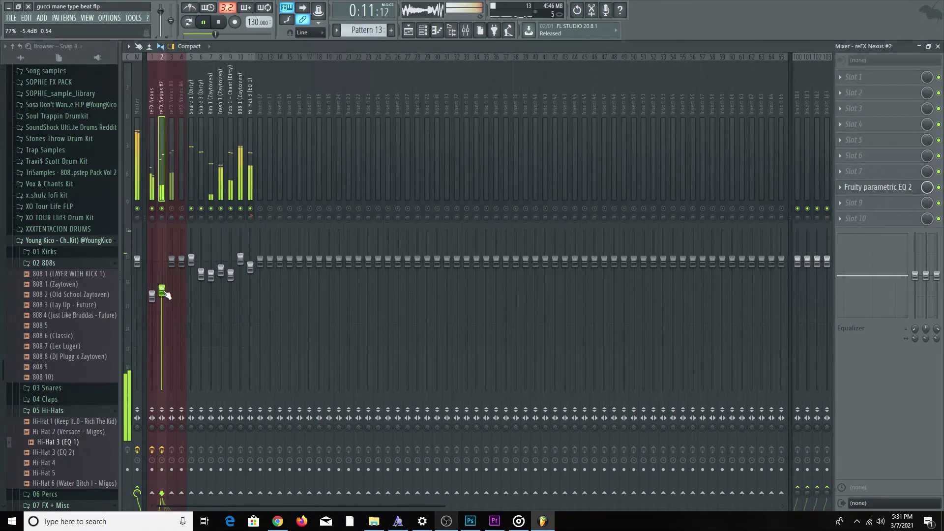
pyautogui.press('space')
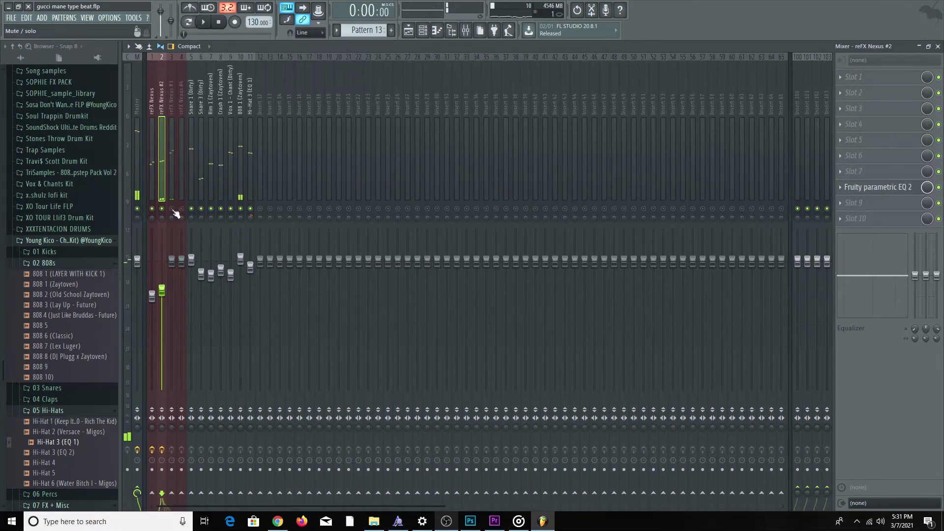
# - Bring reFX Nexus #3 into the mix at a reduced volume and cut its lows with a high-pass Fruity Parametric EQ 2 in slot 8
pyautogui.moveTo(171, 260); pyautogui.dragTo(174, 281)
pyautogui.press('space')
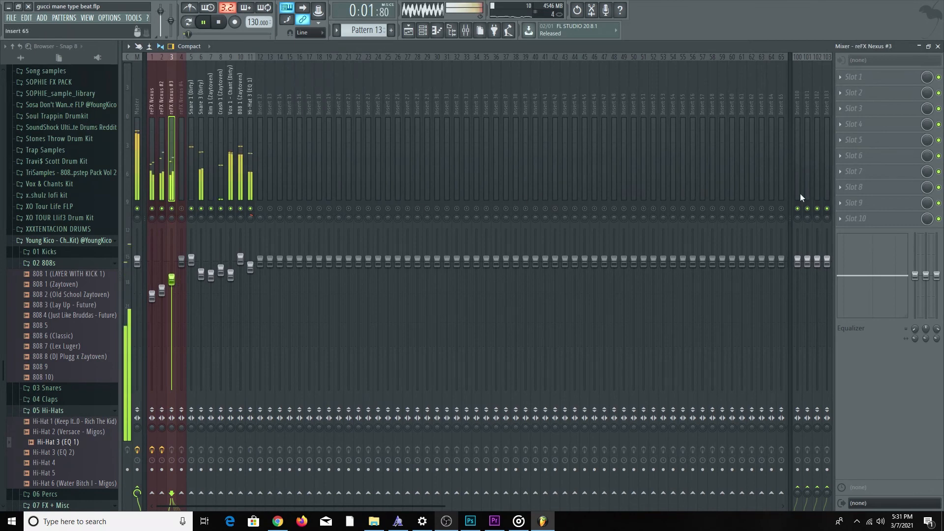
pyautogui.click(854, 187)
pyautogui.click(826, 398)
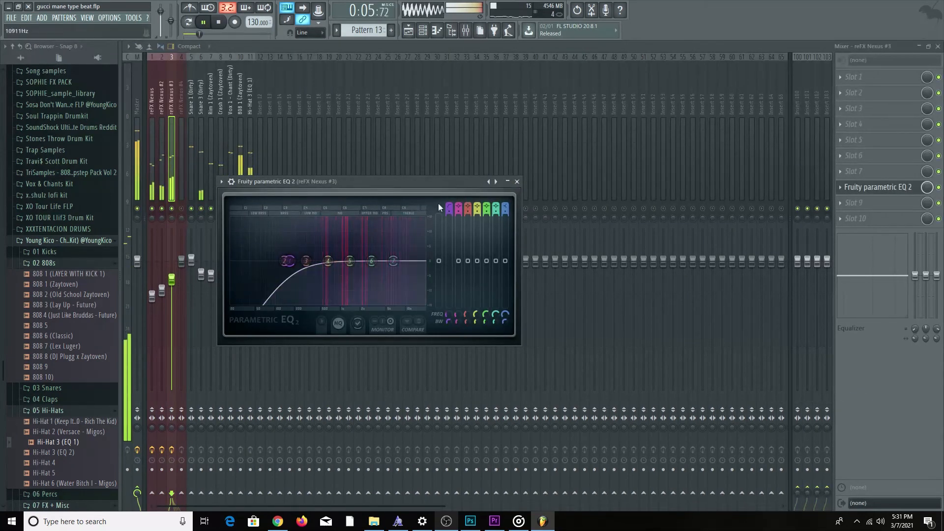
pyautogui.click(517, 182)
pyautogui.moveTo(180, 286); pyautogui.dragTo(180, 299)
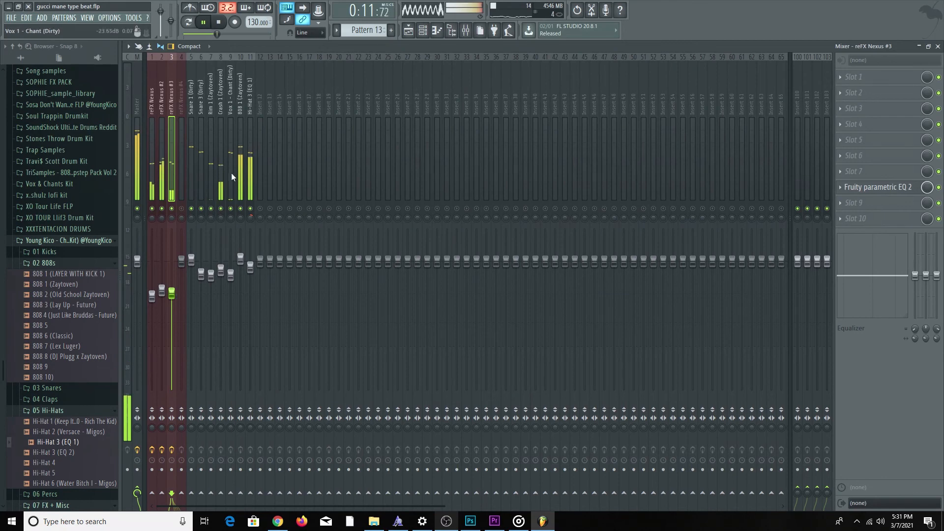
# - Unmute reFX Nexus #4, loop playlist bars 9 to 16 and lower the track's mixer volume to about 63%
pyautogui.click(180, 191)
pyautogui.press('space')
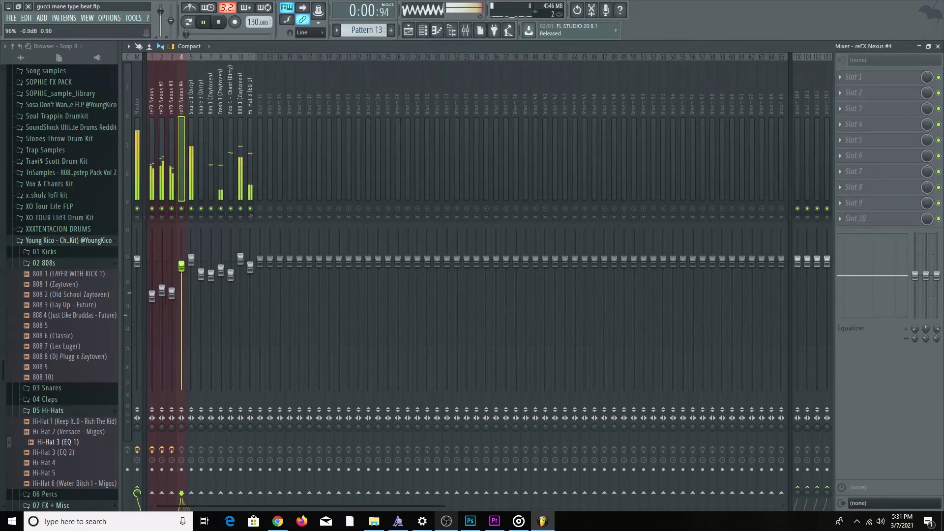
pyautogui.click(939, 46)
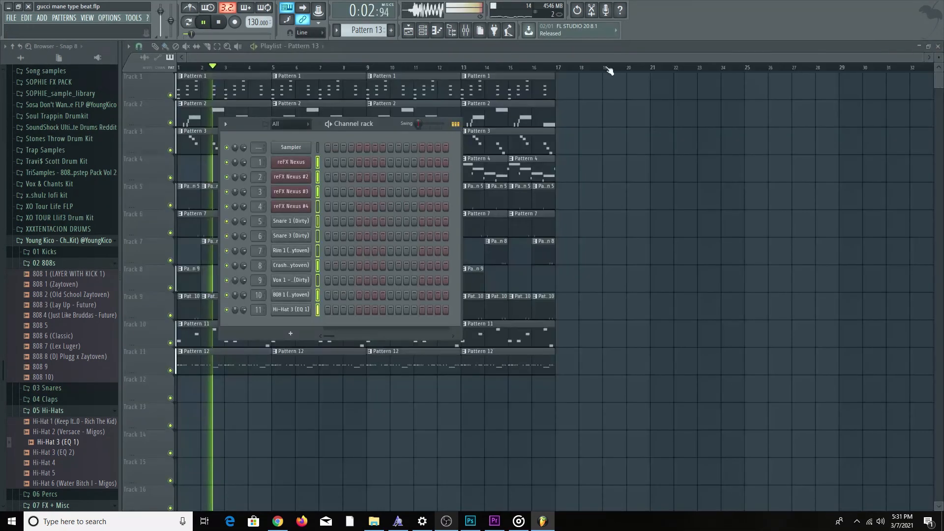
pyautogui.moveTo(371, 68); pyautogui.dragTo(563, 68)
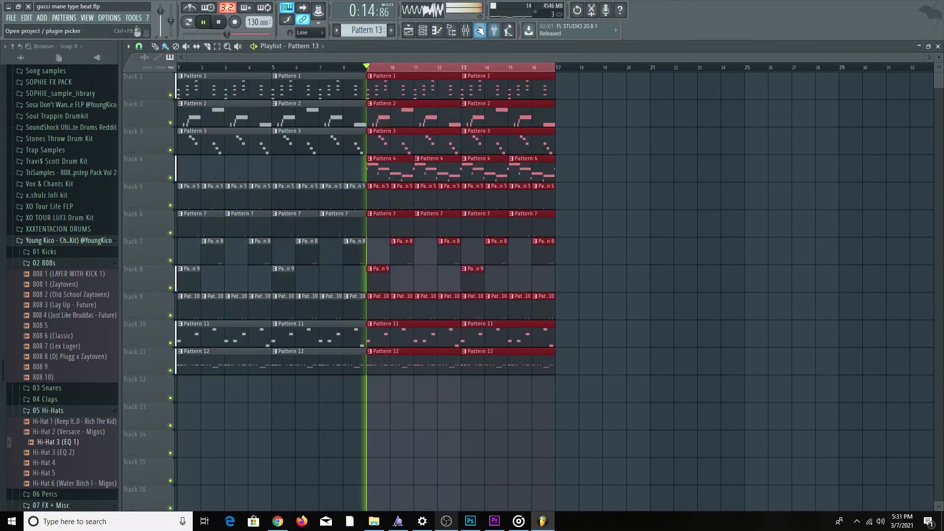
pyautogui.click(465, 30)
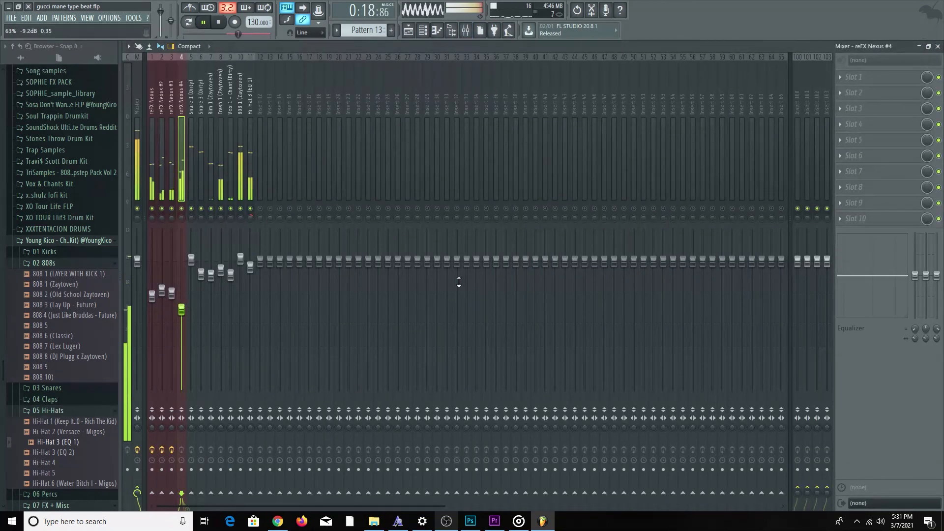
# - Add Fruity Parametric EQ 2 in slot 8 of reFX Nexus #4 with a high-pass on band 1 and a low-pass at about 7238 Hz
pyautogui.click(865, 187)
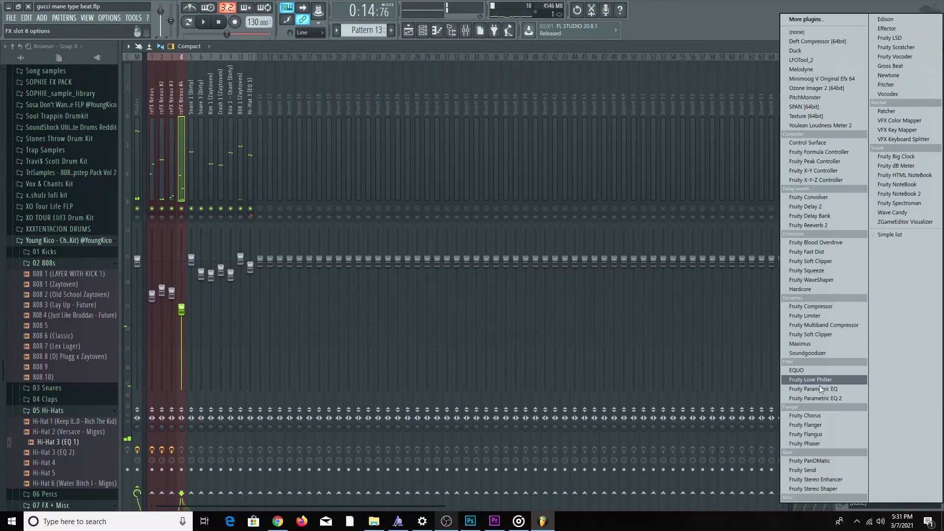
pyautogui.click(819, 399)
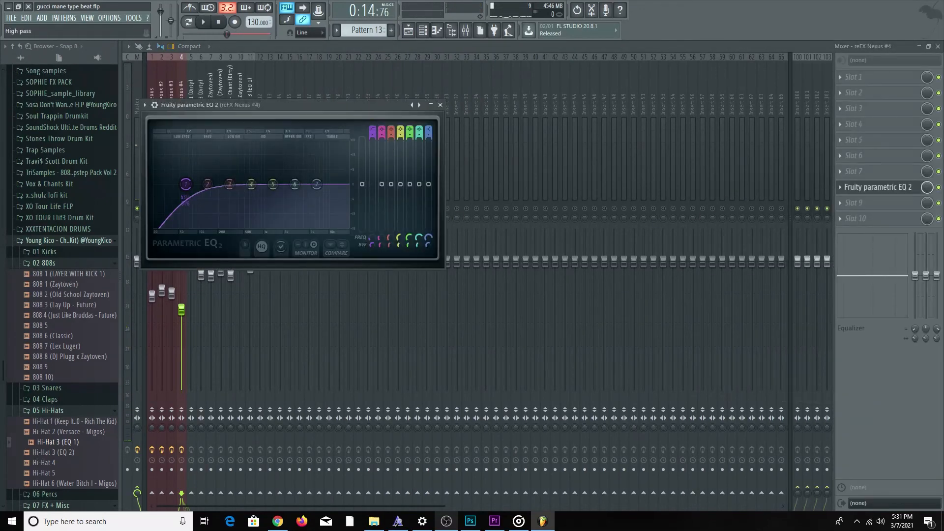
pyautogui.middleClick(316, 185)
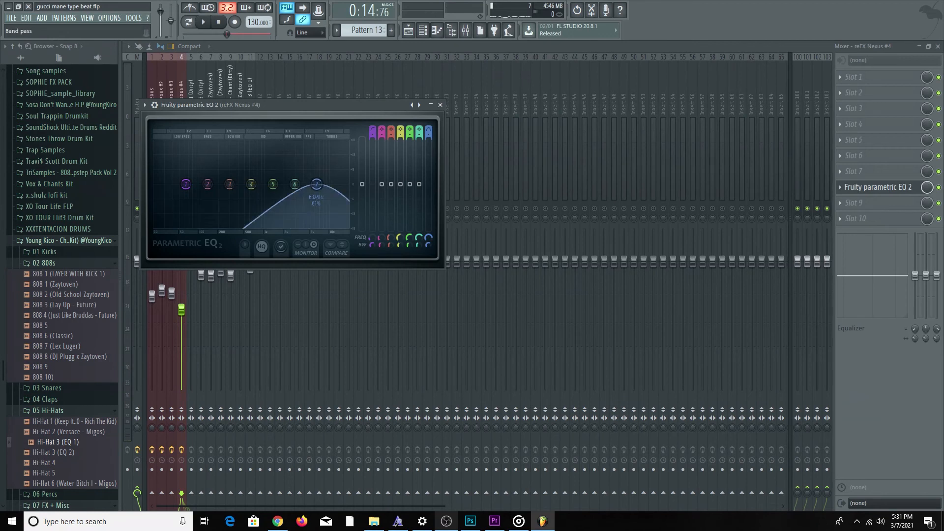
pyautogui.middleClick(316, 184)
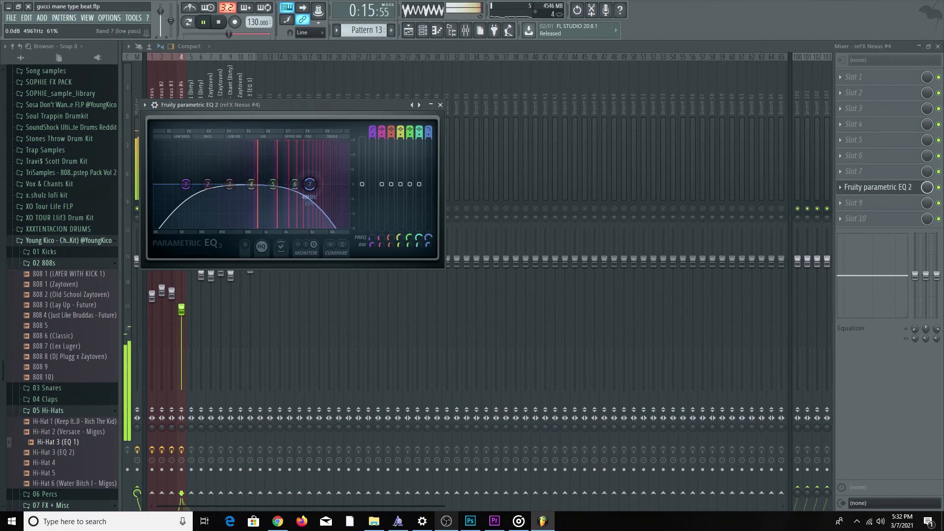
pyautogui.moveTo(310, 185); pyautogui.dragTo(295, 184)
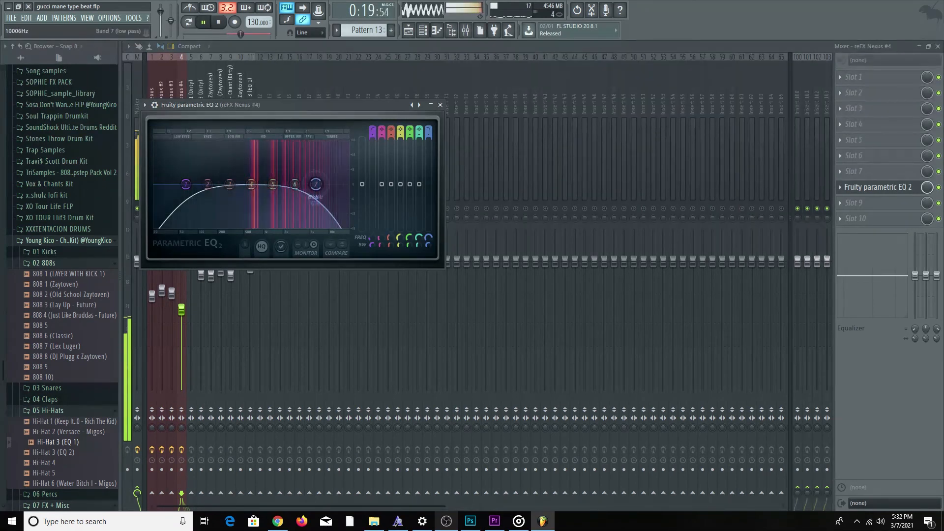
pyautogui.moveTo(326, 184); pyautogui.dragTo(320, 185)
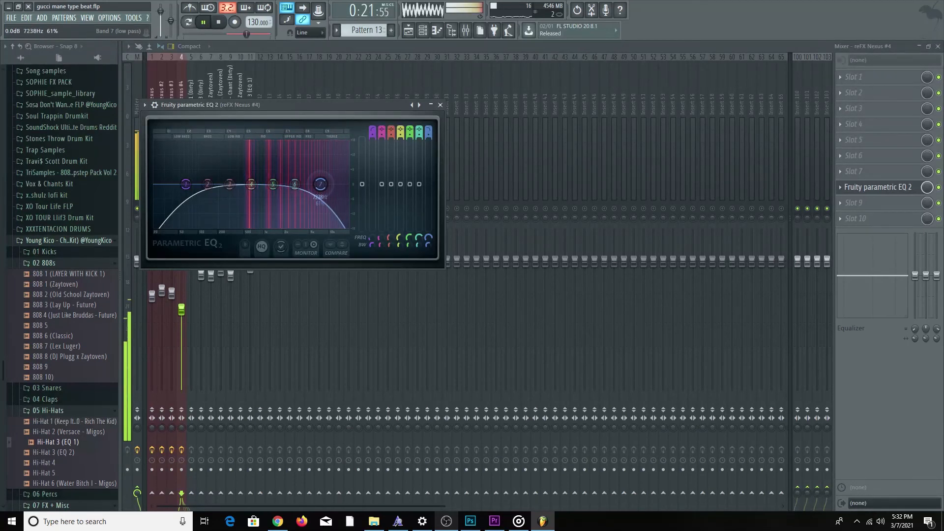
pyautogui.click(441, 106)
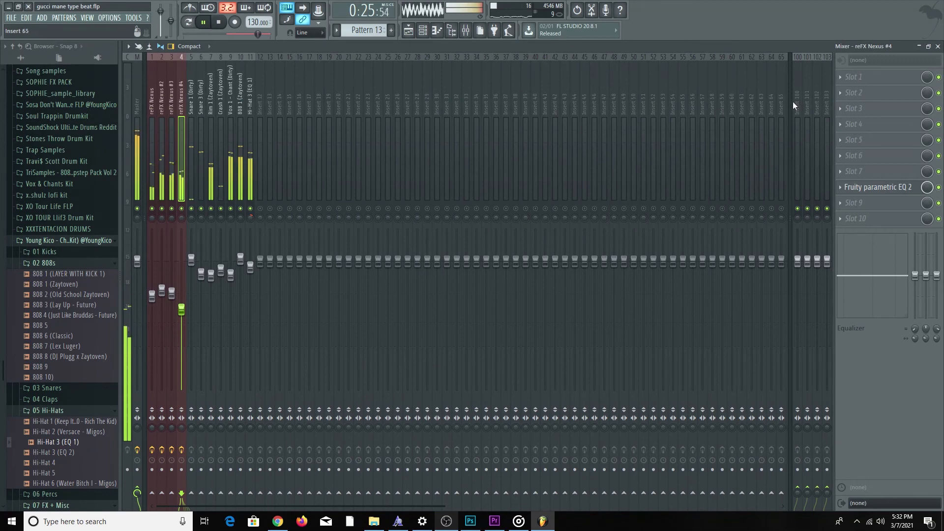
# - Add Fruity Fast Dist in slot 4 of reFX Nexus #4, lower the track's volume, review its EQ and close the mixer
pyautogui.click(885, 123)
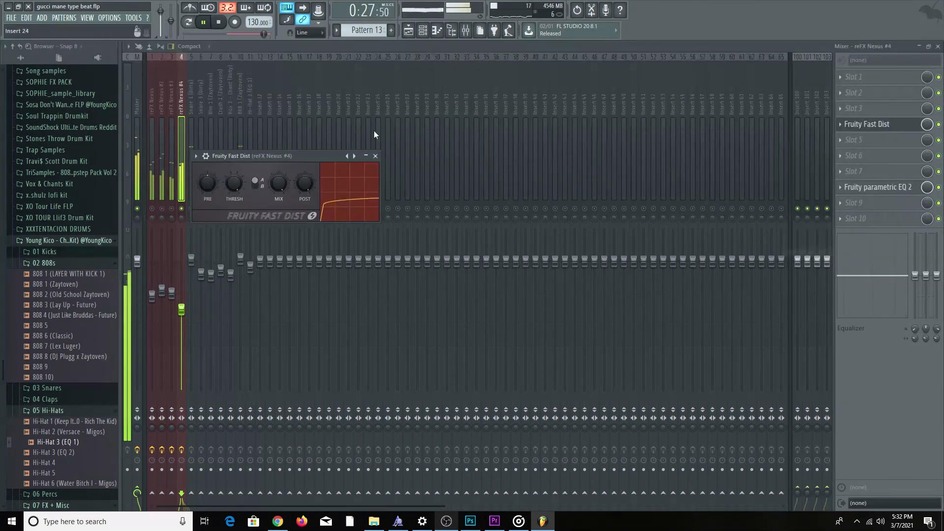
pyautogui.click(375, 156)
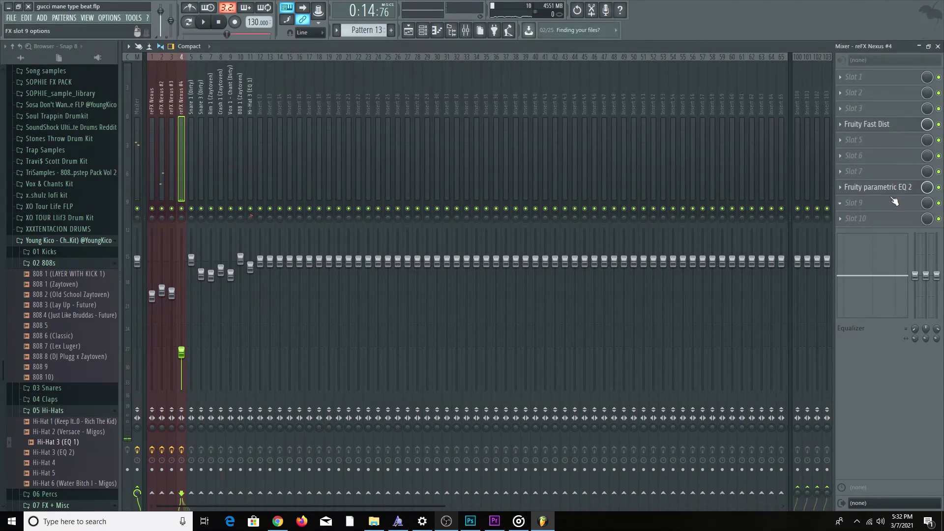
pyautogui.click(893, 193)
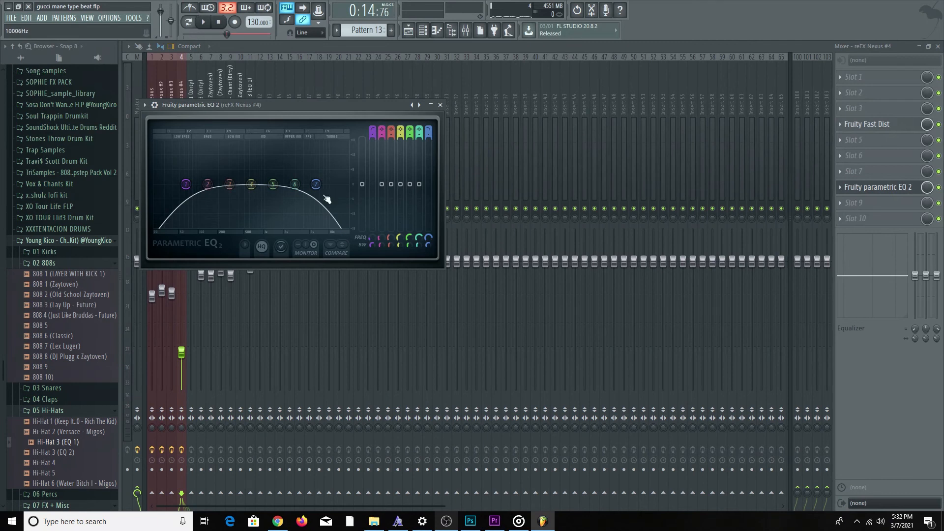
pyautogui.click(441, 106)
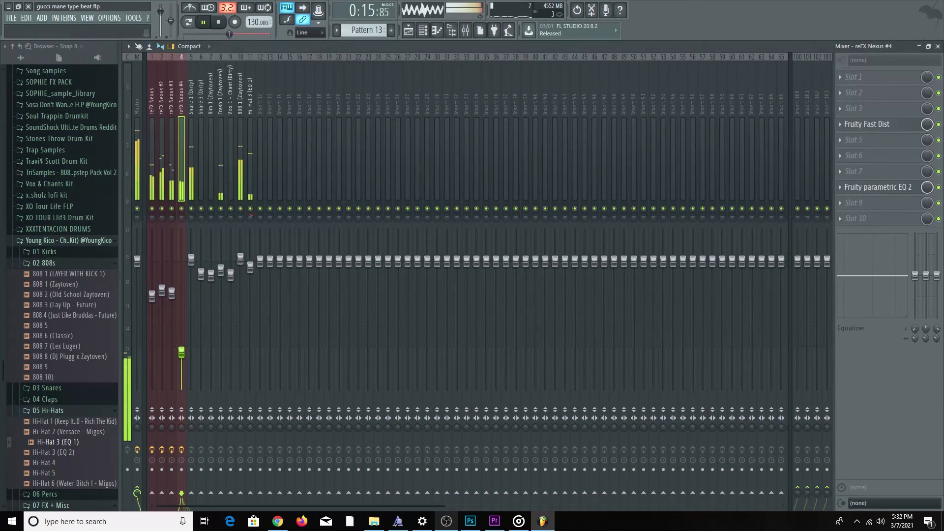
pyautogui.click(938, 47)
# - Shift all playlist clips eight bars later so the arrangement starts at bar 9
pyautogui.click(346, 63)
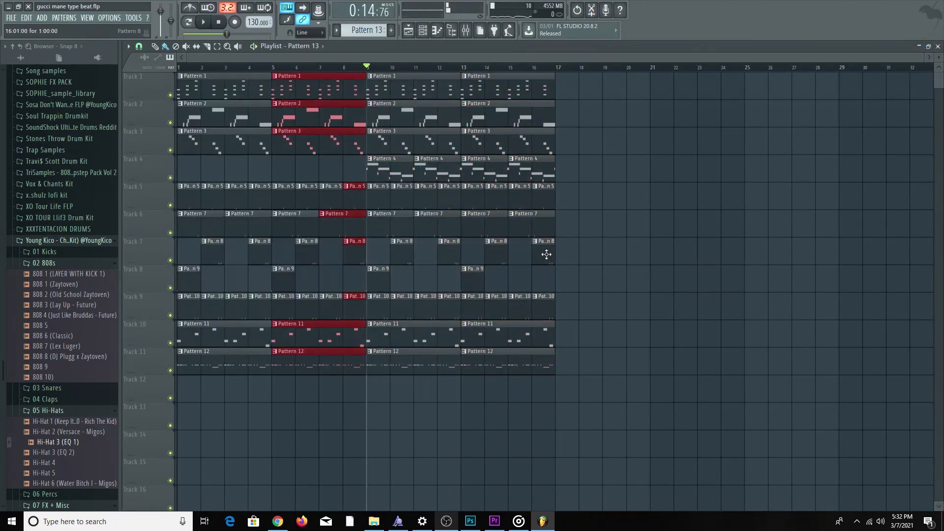
pyautogui.hotkey('ctrl', 'a')
pyautogui.moveTo(197, 88); pyautogui.dragTo(398, 87)
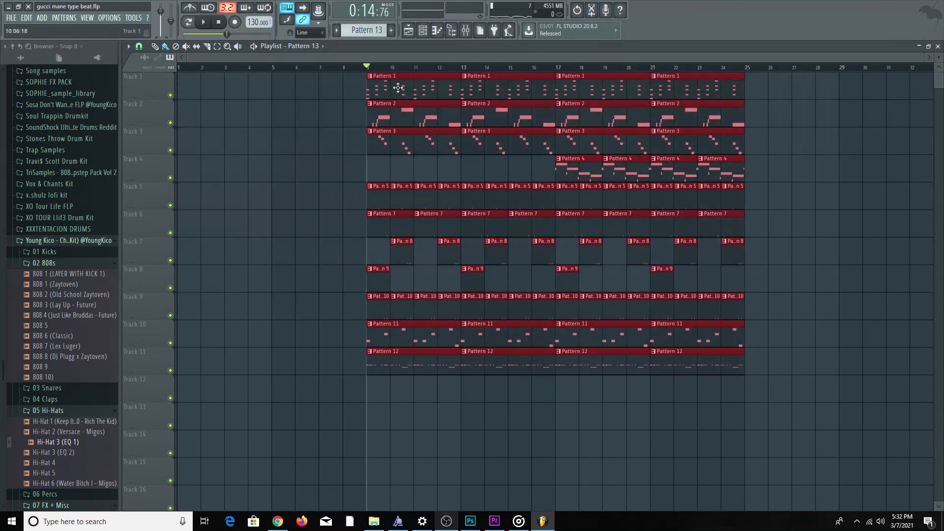
# - Start the intro by copying Pattern 1 across bars 1 to 8 on track 1 and Pattern 2 to bar 5 on track 2
pyautogui.click(352, 108)
pyautogui.moveTo(458, 83); pyautogui.dragTo(226, 86)
pyautogui.press('space')
pyautogui.moveTo(316, 114); pyautogui.dragTo(377, 116)
pyautogui.moveTo(378, 116); pyautogui.dragTo(282, 112)
pyautogui.press('space')
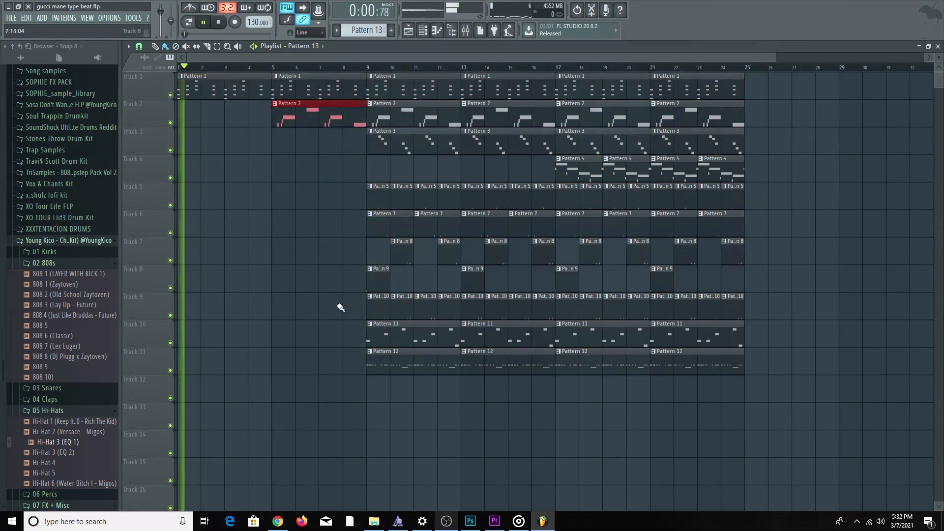
# - Copy Pattern 10 clips into bars 5 to 8 on track 9 and Pattern 8 clips to bars 6 and 8 on track 7
pyautogui.moveTo(347, 293); pyautogui.dragTo(453, 321)
pyautogui.moveTo(391, 304); pyautogui.dragTo(302, 291)
pyautogui.moveTo(350, 239); pyautogui.dragTo(315, 251)
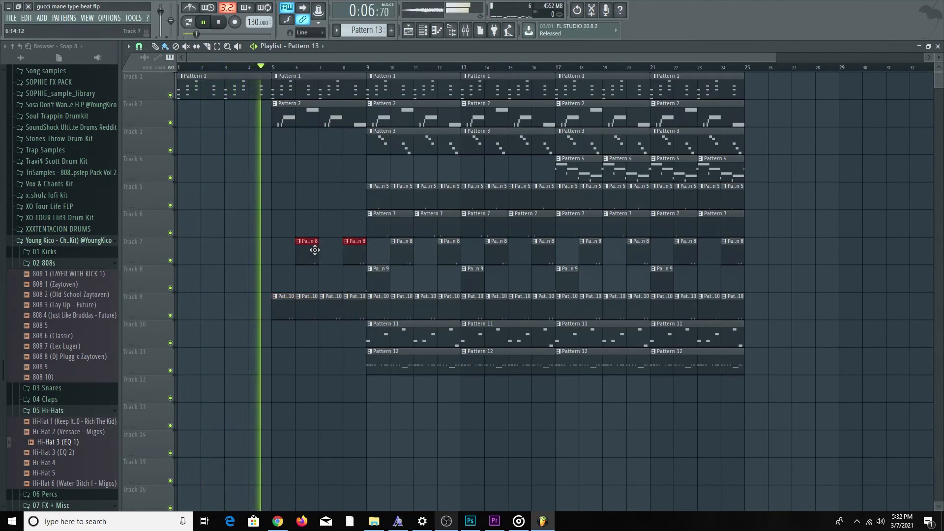
pyautogui.keyDown('ctrl'); pyautogui.click(331, 366); pyautogui.keyUp('ctrl')
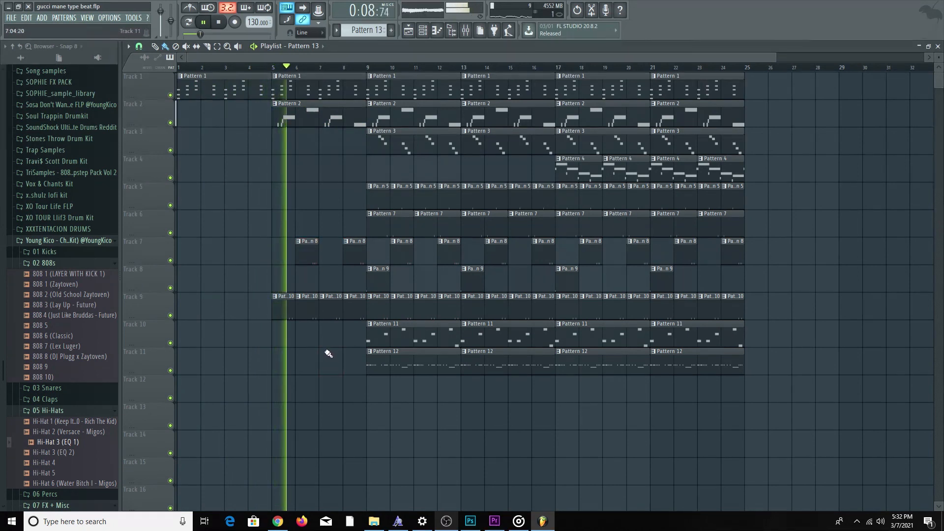
pyautogui.click(326, 378)
pyautogui.rightClick(330, 384)
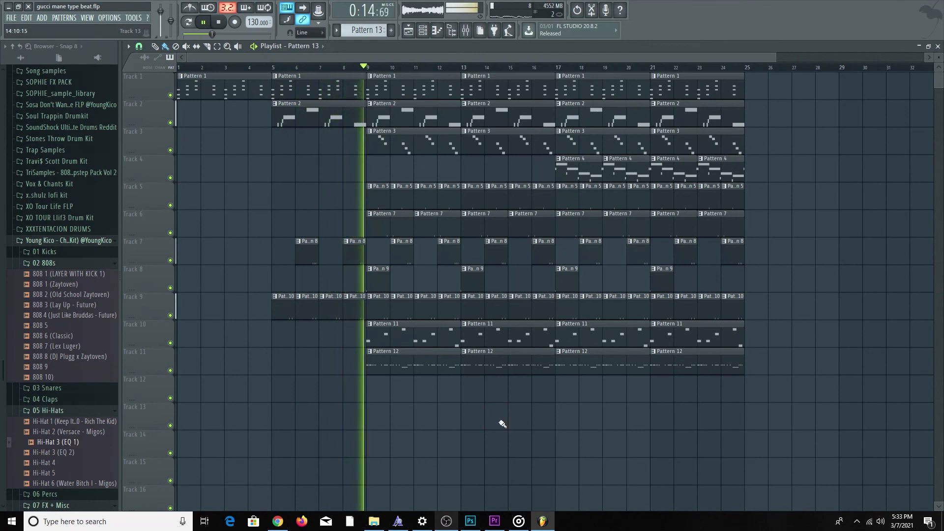
# - Save the project and stop playback
pyautogui.click(12, 19)
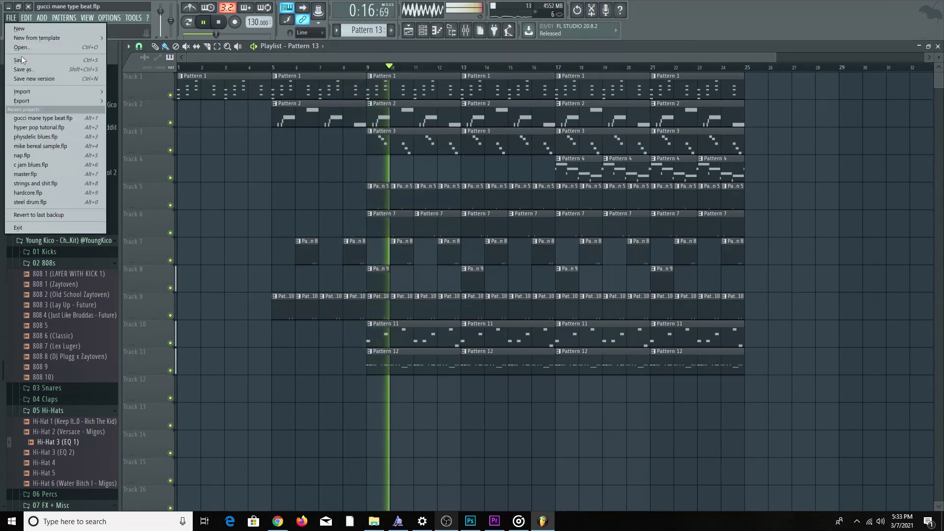
pyautogui.click(23, 57)
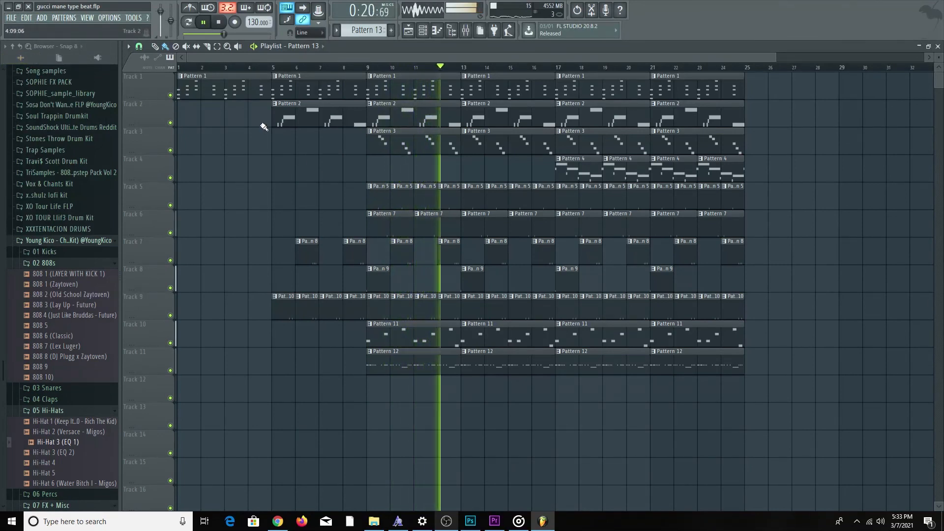
pyautogui.press('space')
pyautogui.scroll(-2, 482, 433)
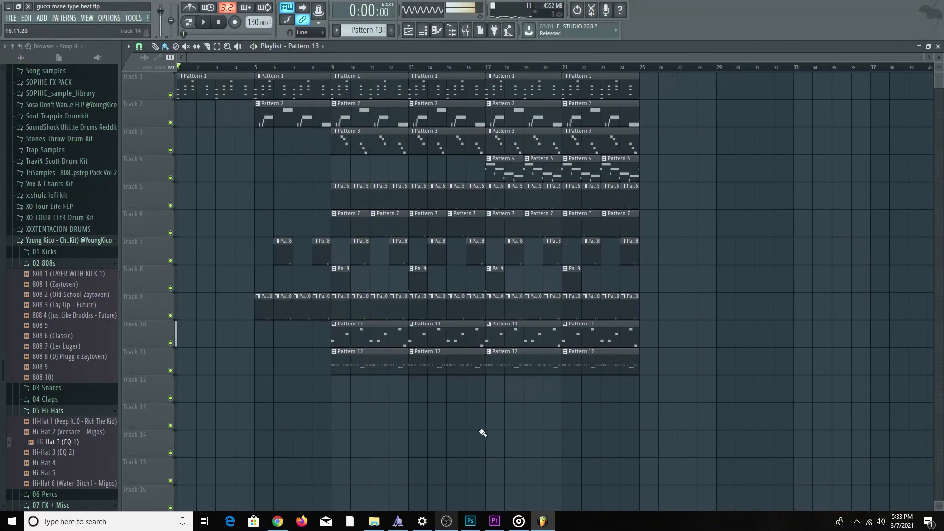